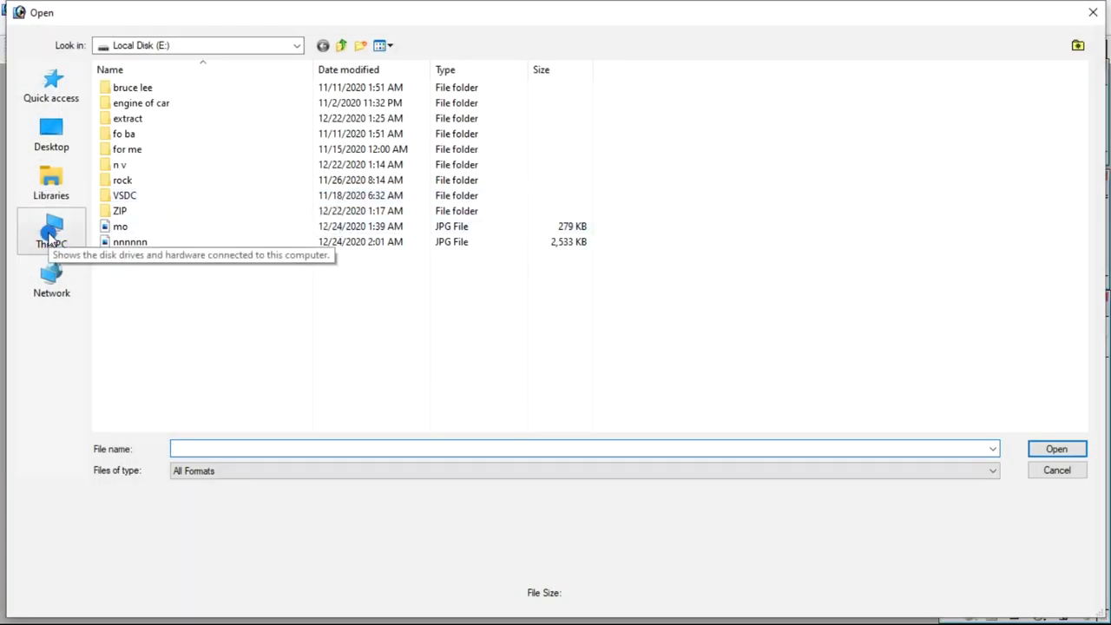
pyautogui.click(220, 231)
pyautogui.click(216, 245)
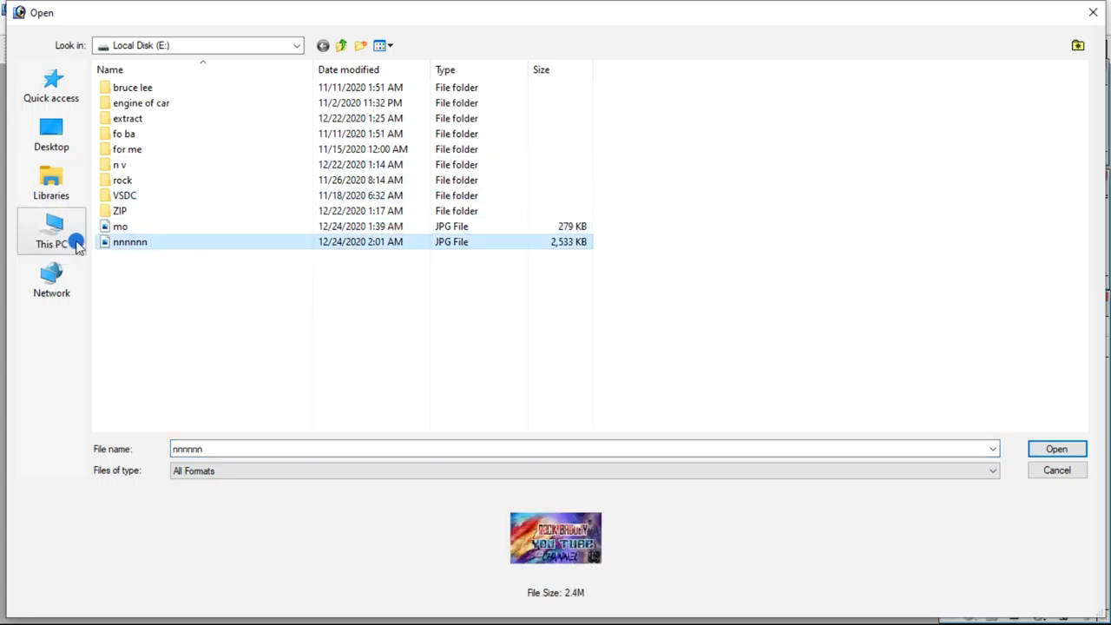
pyautogui.click(41, 247)
pyautogui.click(556, 211)
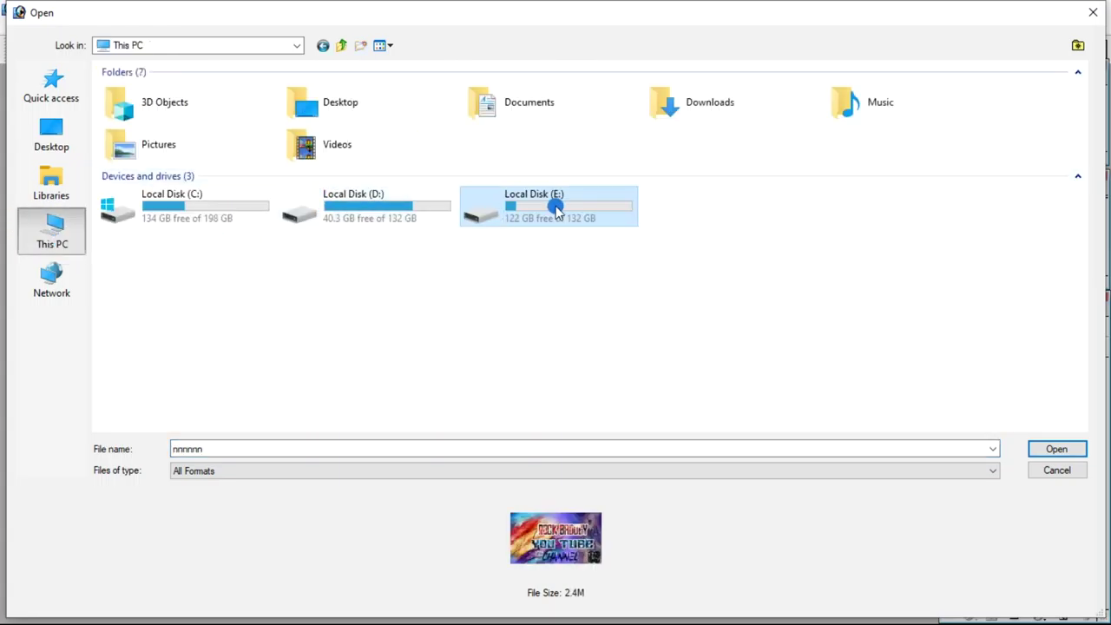
pyautogui.doubleClick(556, 211)
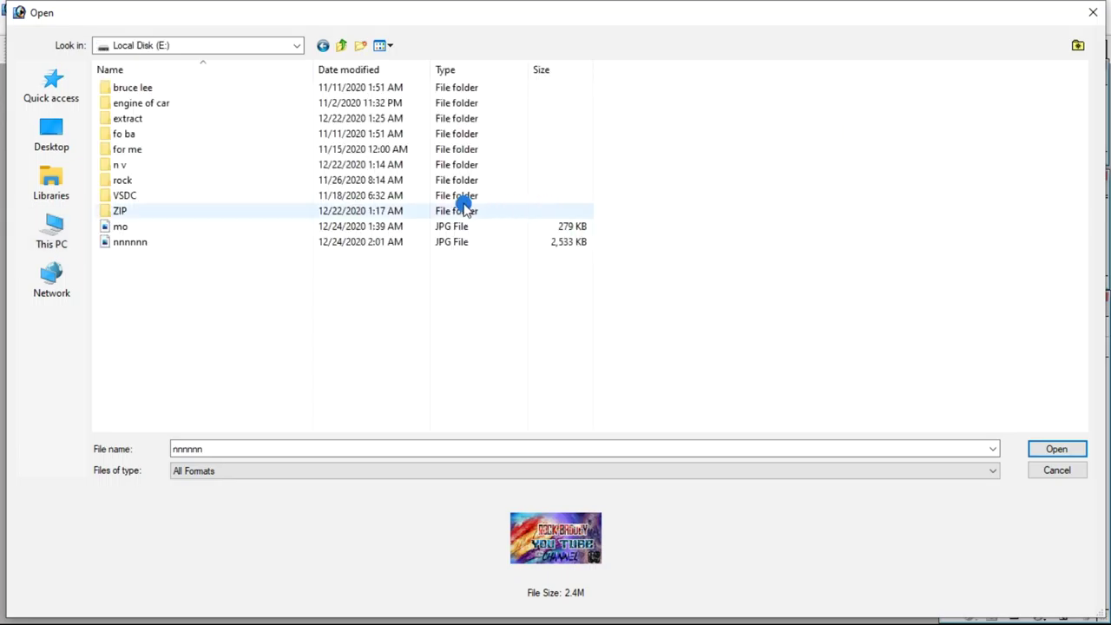
# Step: Browse to the "digitile painting" folder inside Saved Pictures in the Pictures folder
pyautogui.doubleClick(161, 183)
pyautogui.doubleClick(159, 104)
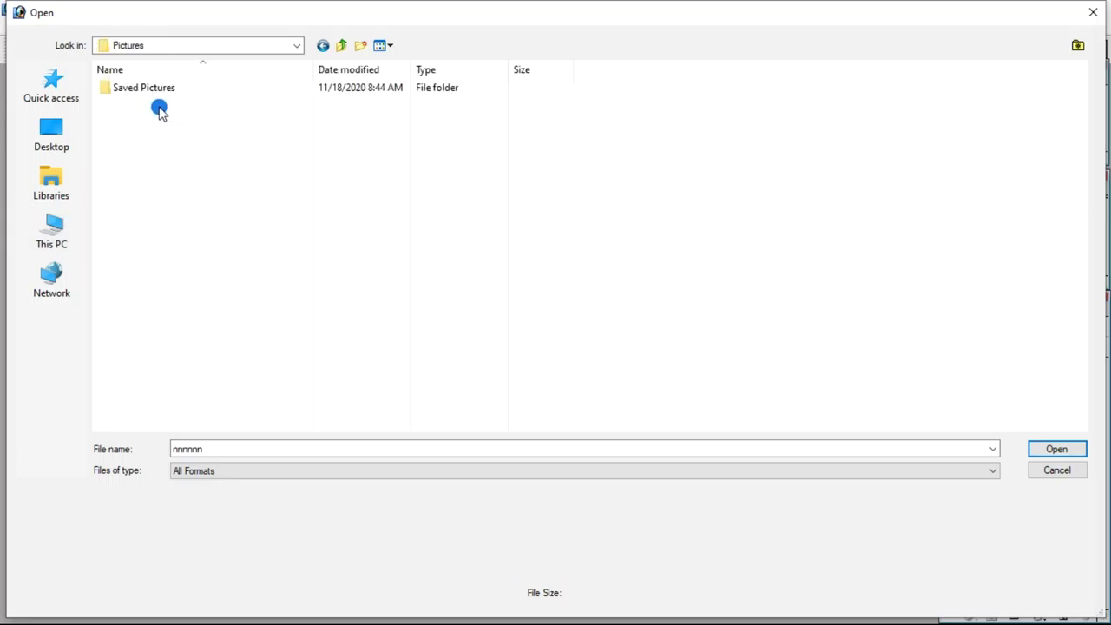
pyautogui.doubleClick(165, 91)
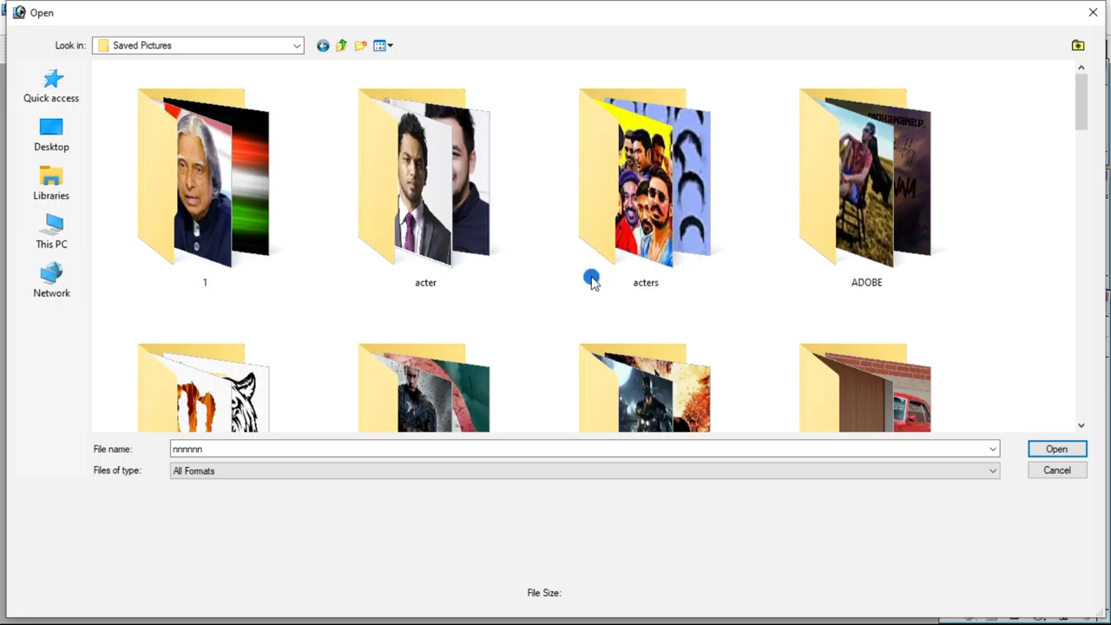
pyautogui.scroll(-2, 588, 279)
pyautogui.scroll(-2, 591, 280)
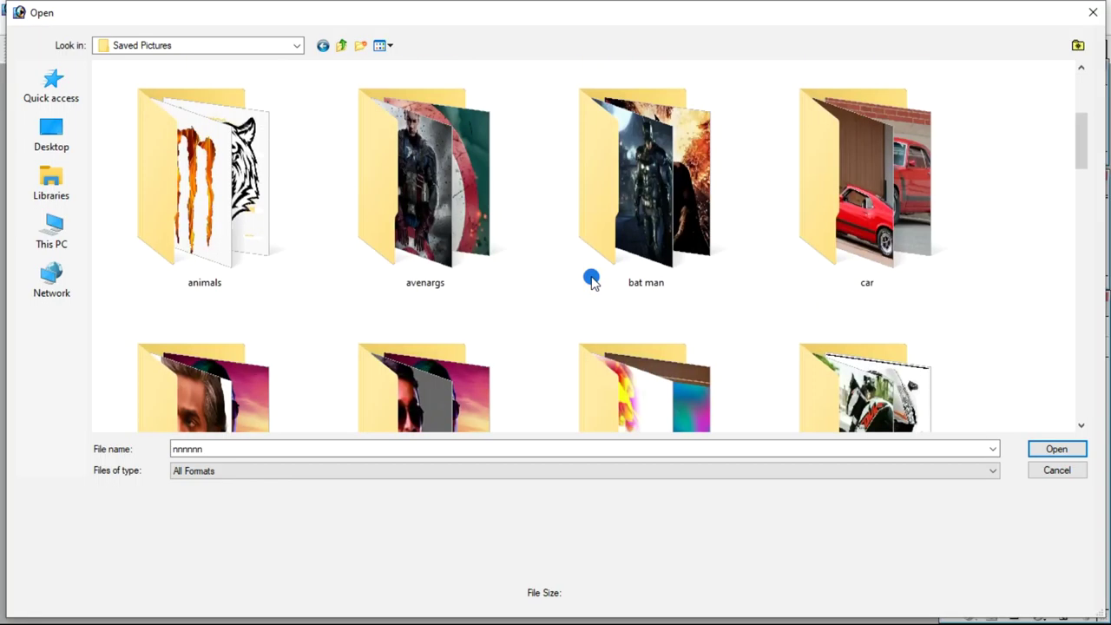
pyautogui.scroll(-2, 591, 280)
pyautogui.doubleClick(208, 329)
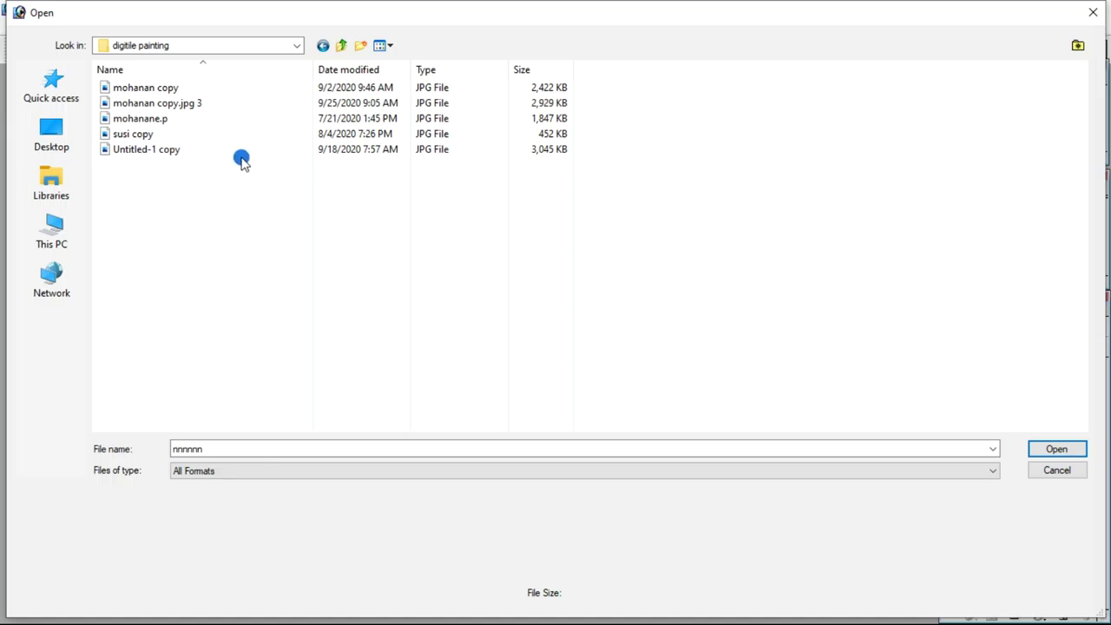
# Step: Preview the JPG paintings in the folder and open "Untitled-1 copy"
pyautogui.click(226, 90)
pyautogui.click(209, 106)
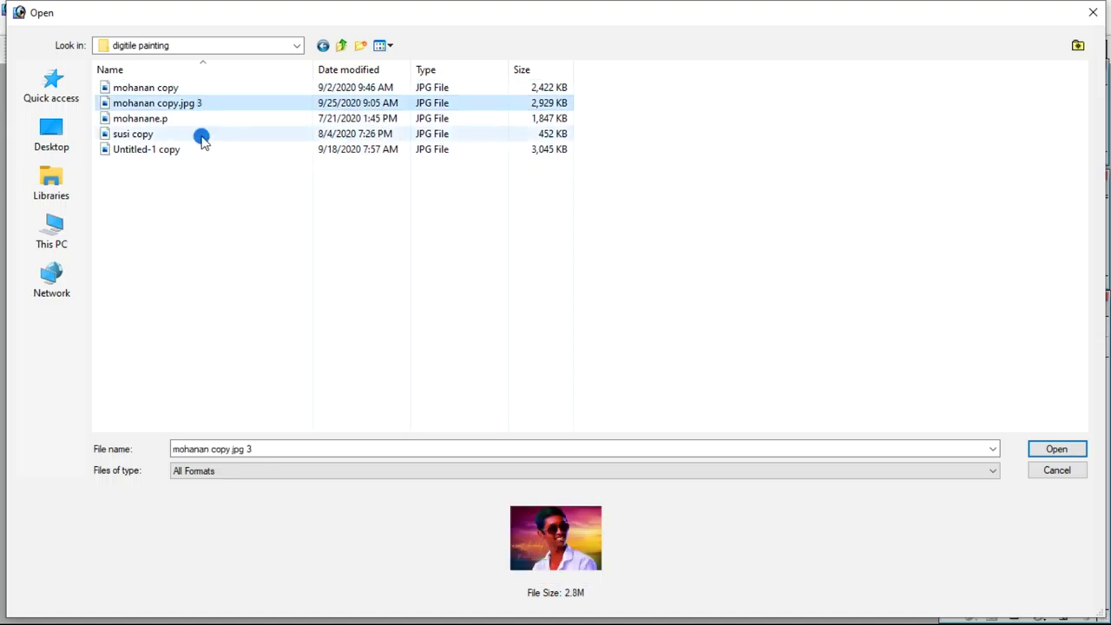
pyautogui.click(203, 134)
pyautogui.click(206, 153)
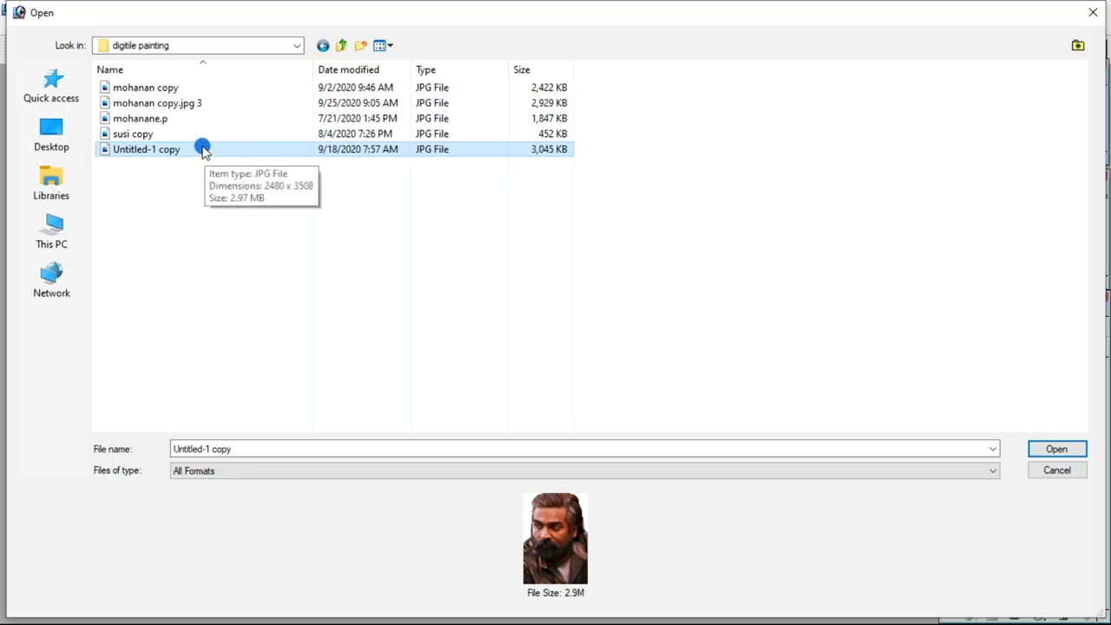
pyautogui.click(202, 149)
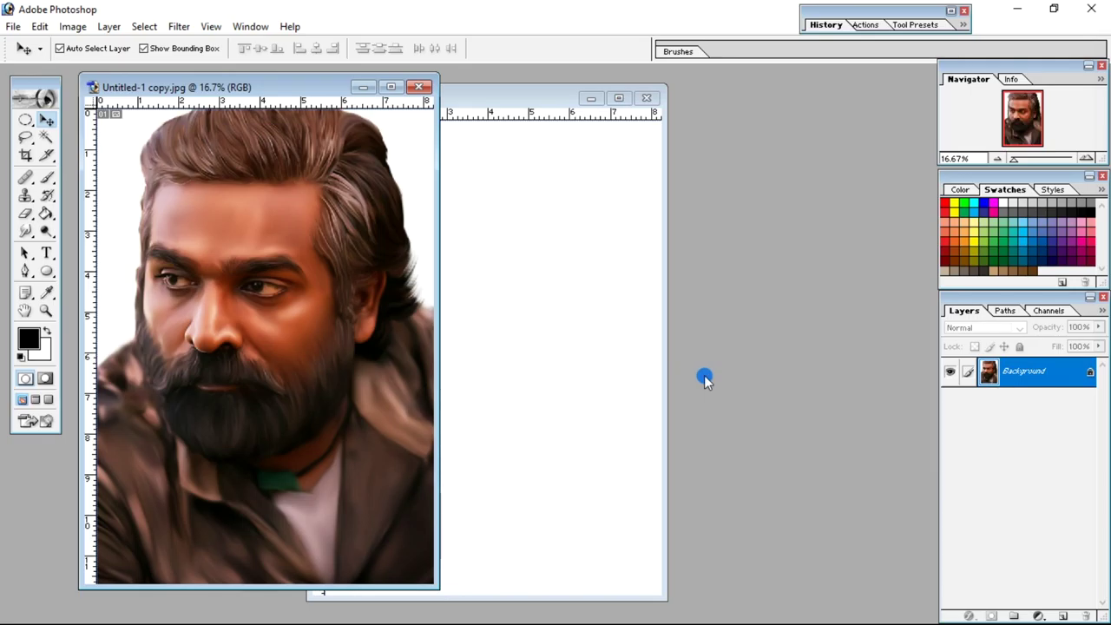
# Step: Maximize the portrait's document window and convert its locked Background into an editable layer
pyautogui.click(391, 87)
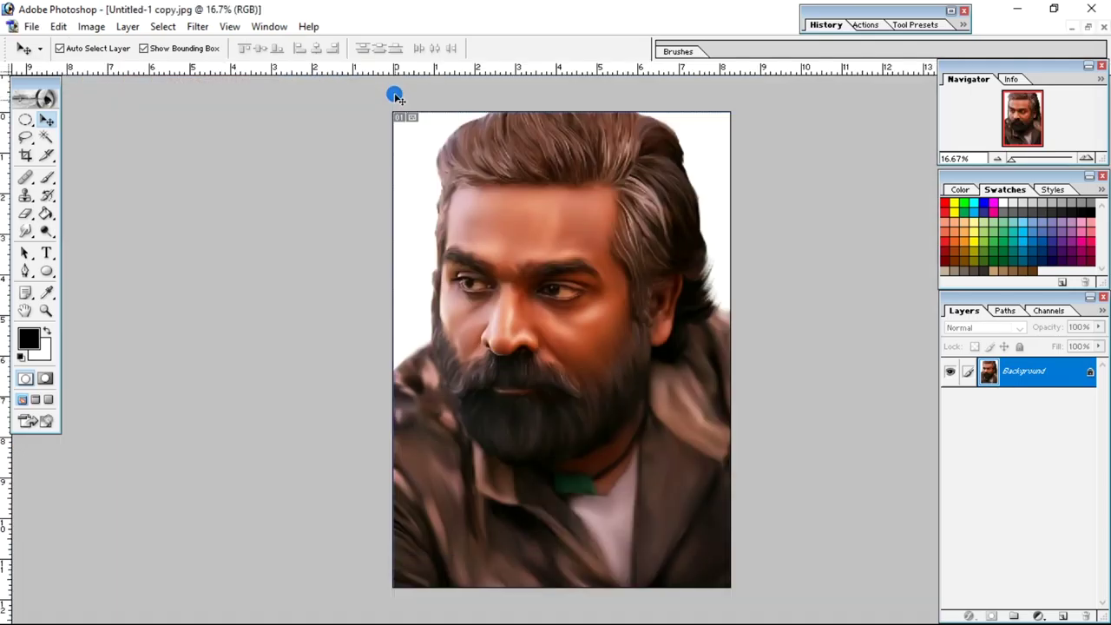
pyautogui.hotkey('ctrl', '+')
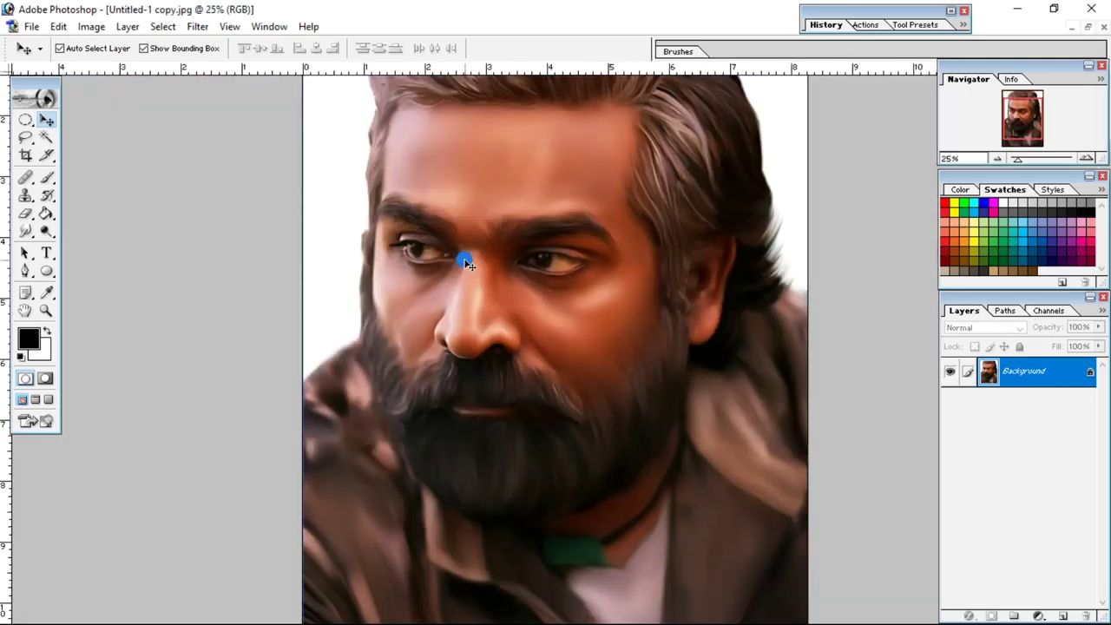
pyautogui.scroll(3, 568, 379)
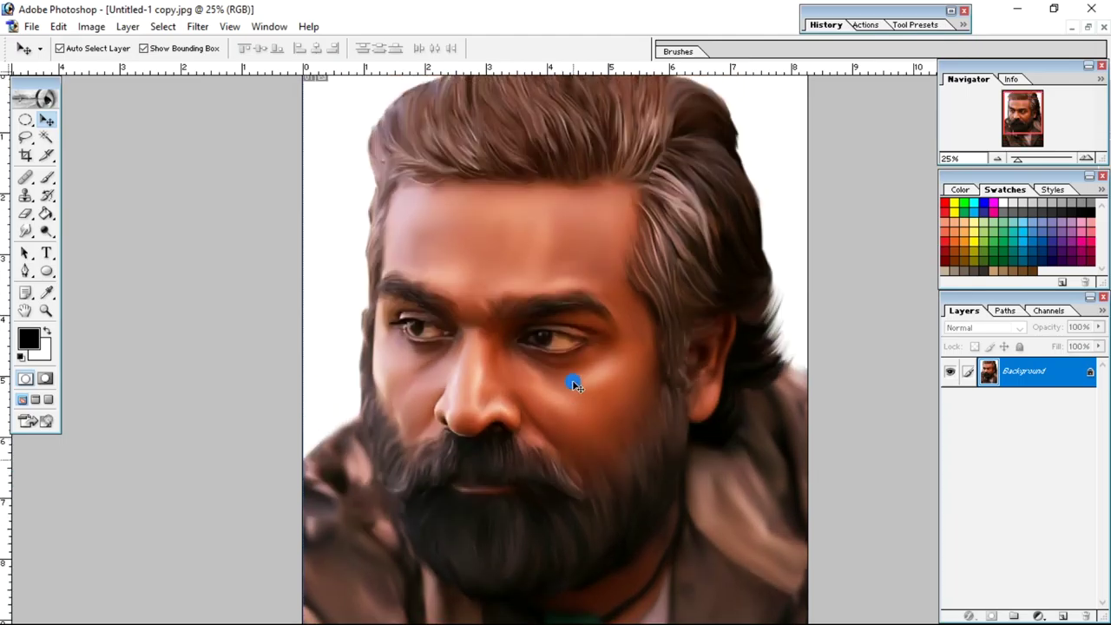
pyautogui.scroll(-6, 576, 219)
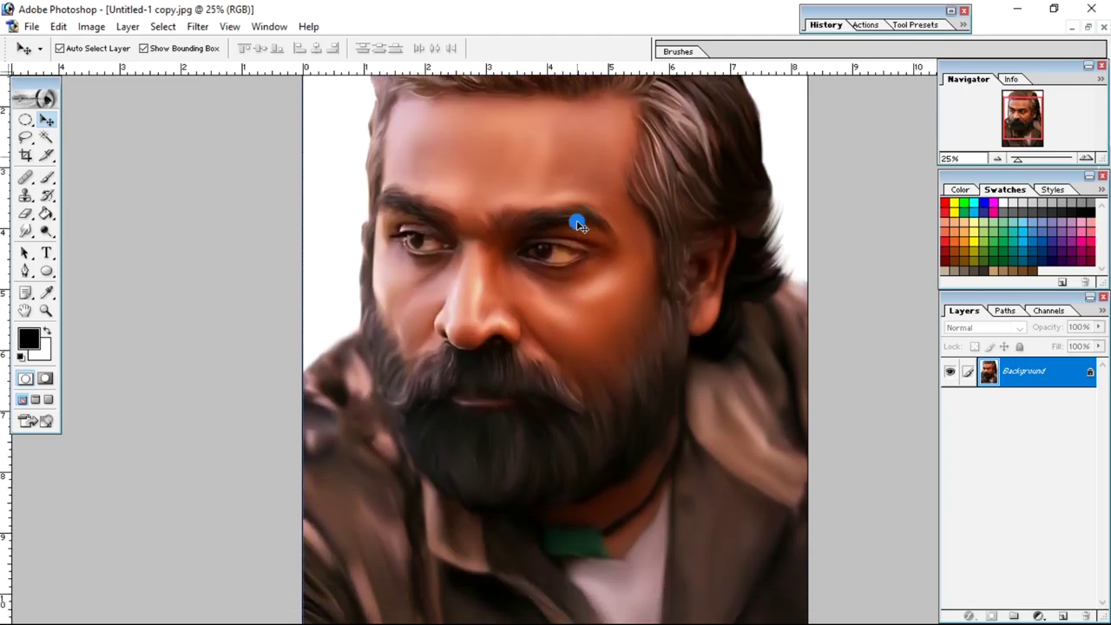
pyautogui.scroll(-1, 576, 219)
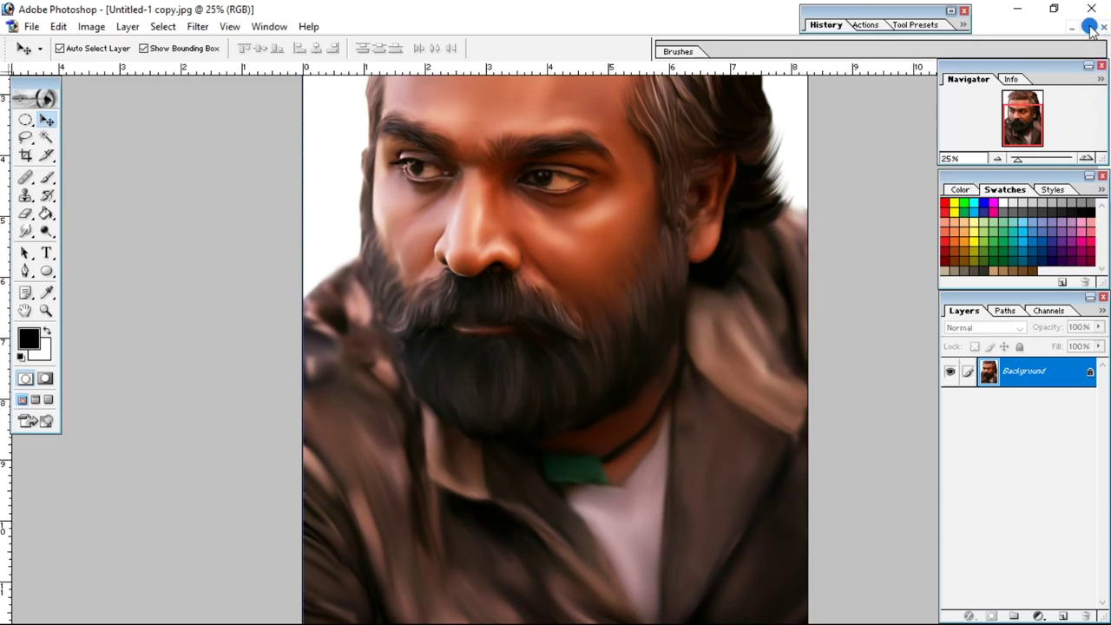
pyautogui.doubleClick(1020, 383)
pyautogui.press('Return')
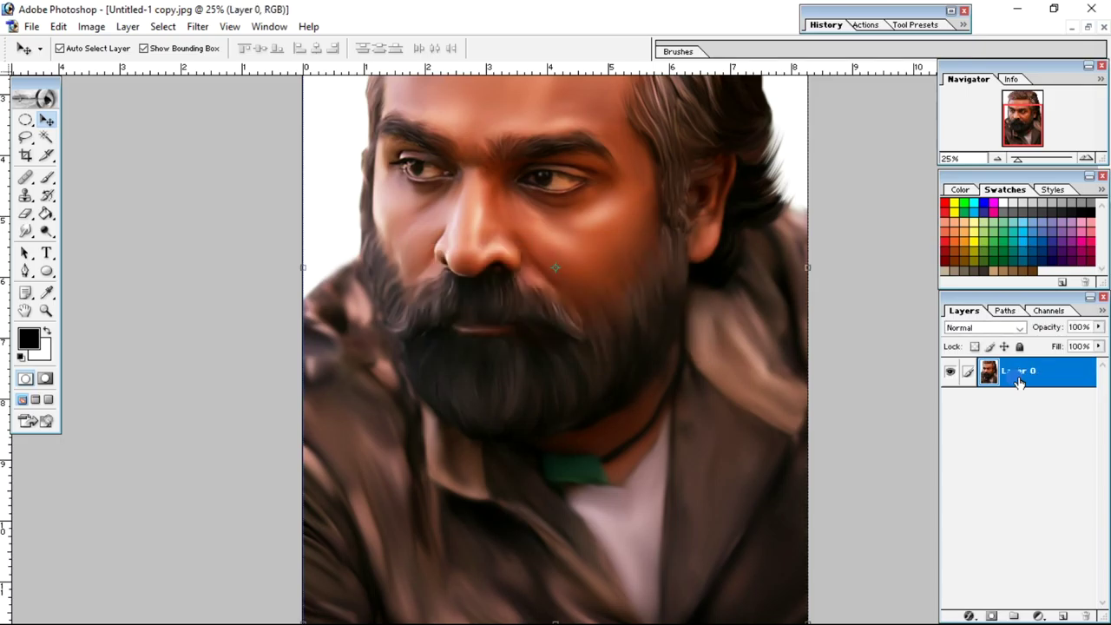
# Step: Select the white background on each side of the head with the Magic Wand and delete both areas
pyautogui.moveTo(479, 335); pyautogui.dragTo(417, 334)
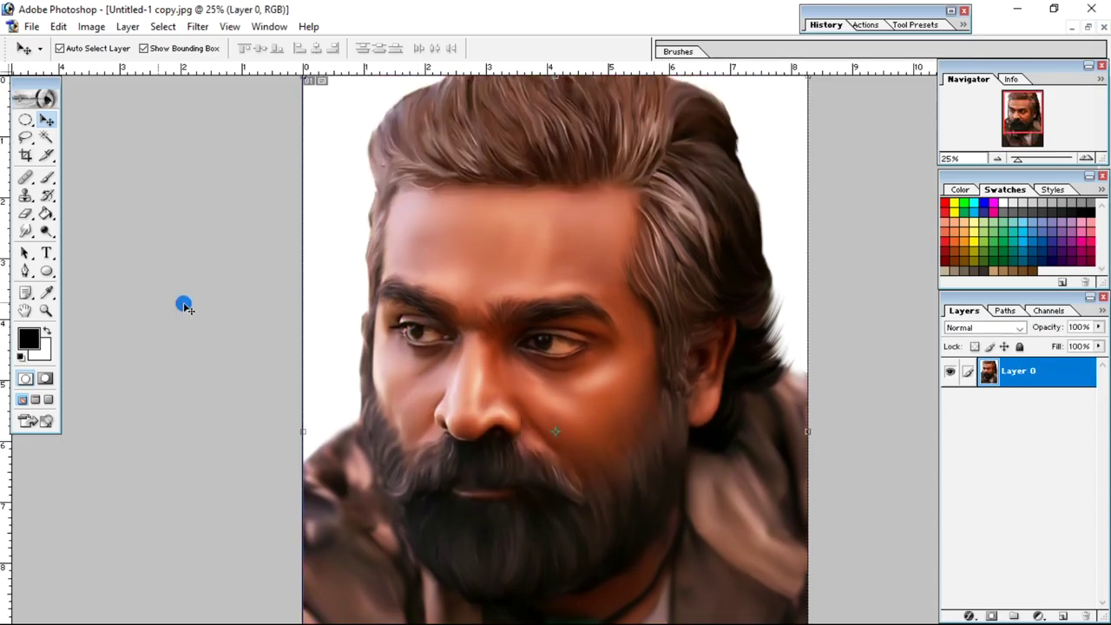
pyautogui.click(26, 147)
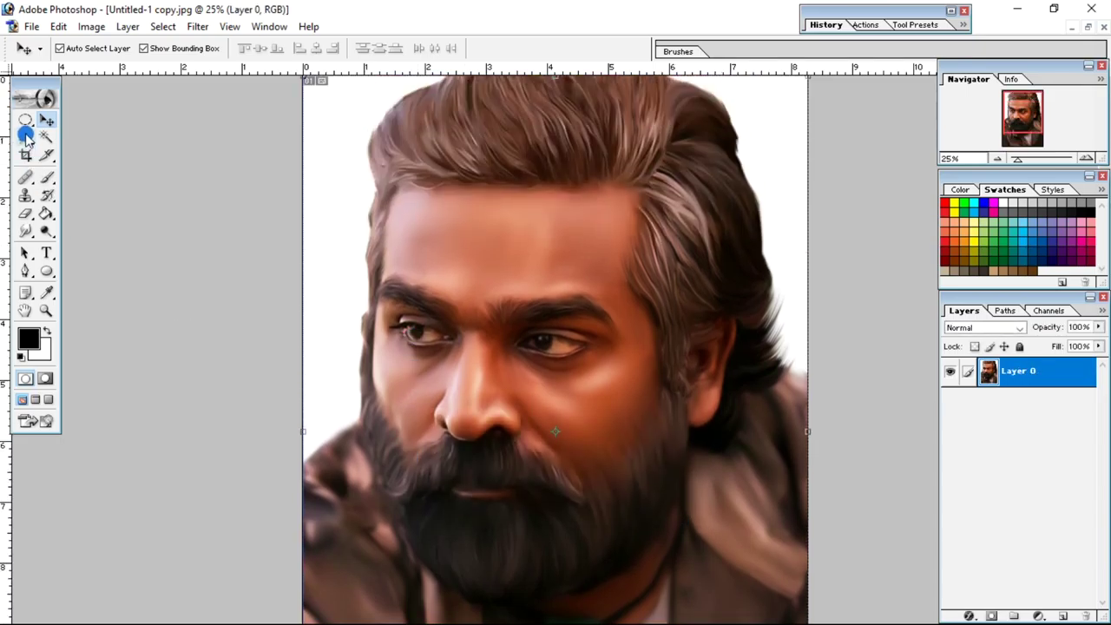
pyautogui.click(46, 137)
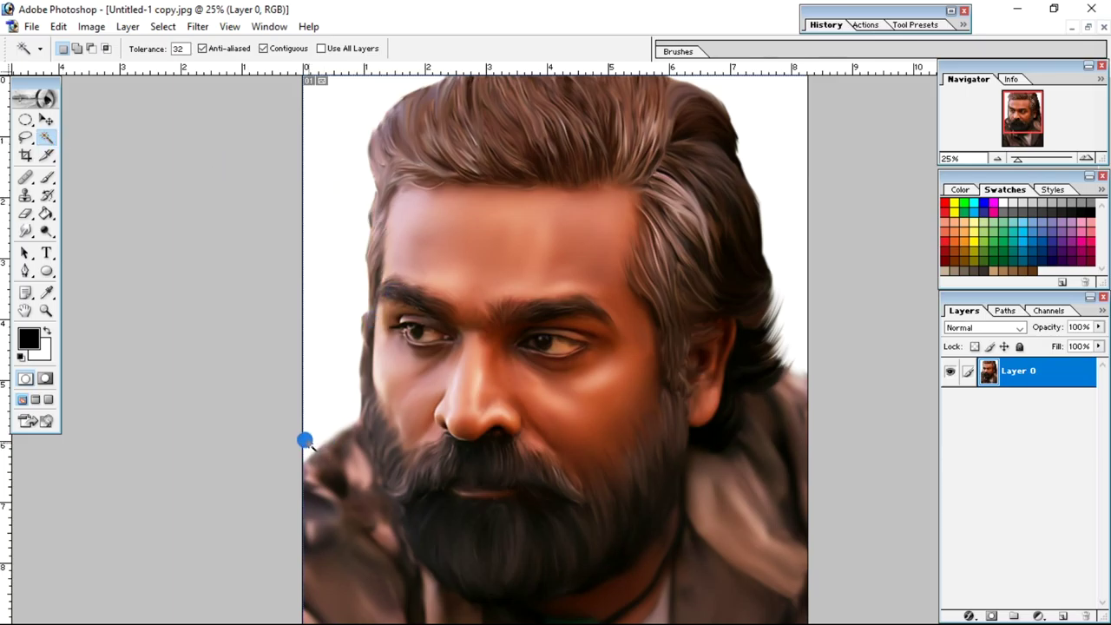
pyautogui.click(352, 272)
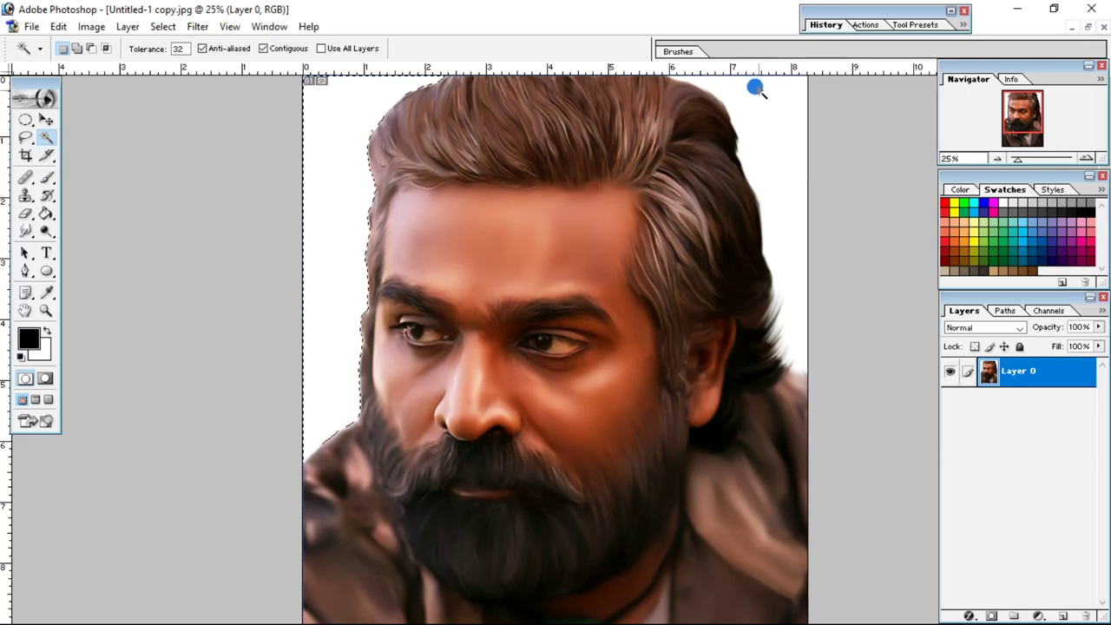
pyautogui.click(798, 369)
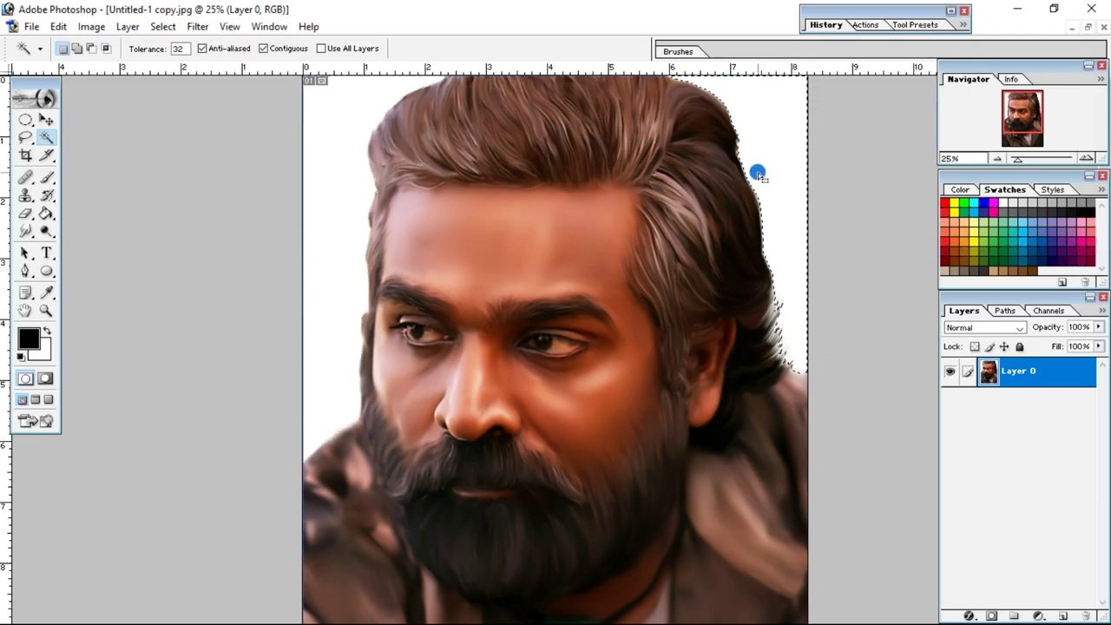
pyautogui.press('Delete')
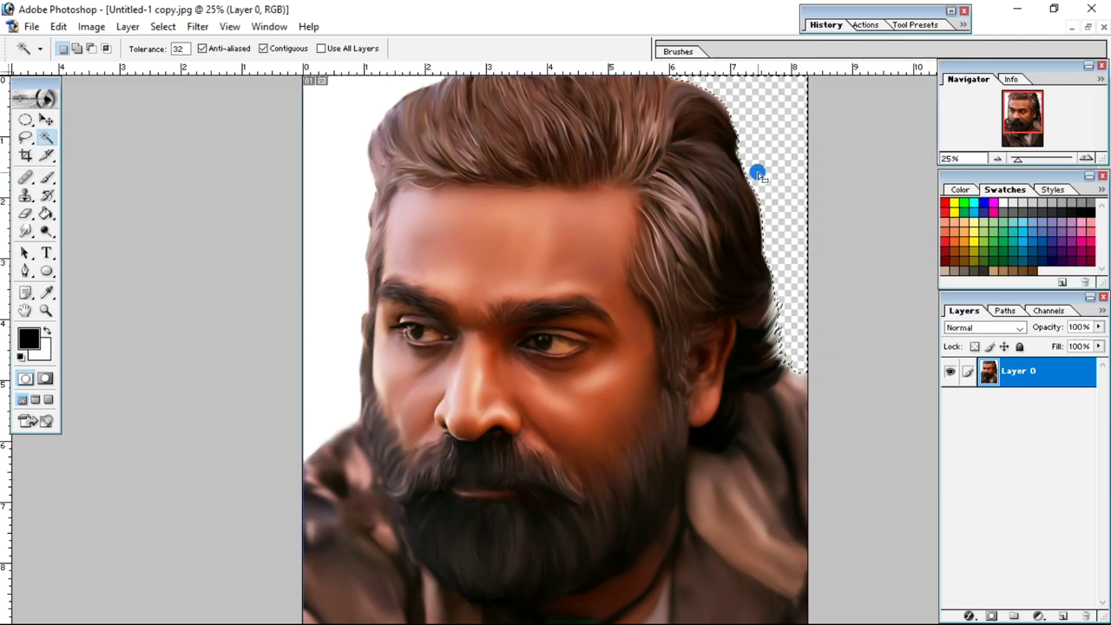
pyautogui.click(314, 424)
pyautogui.press('Delete')
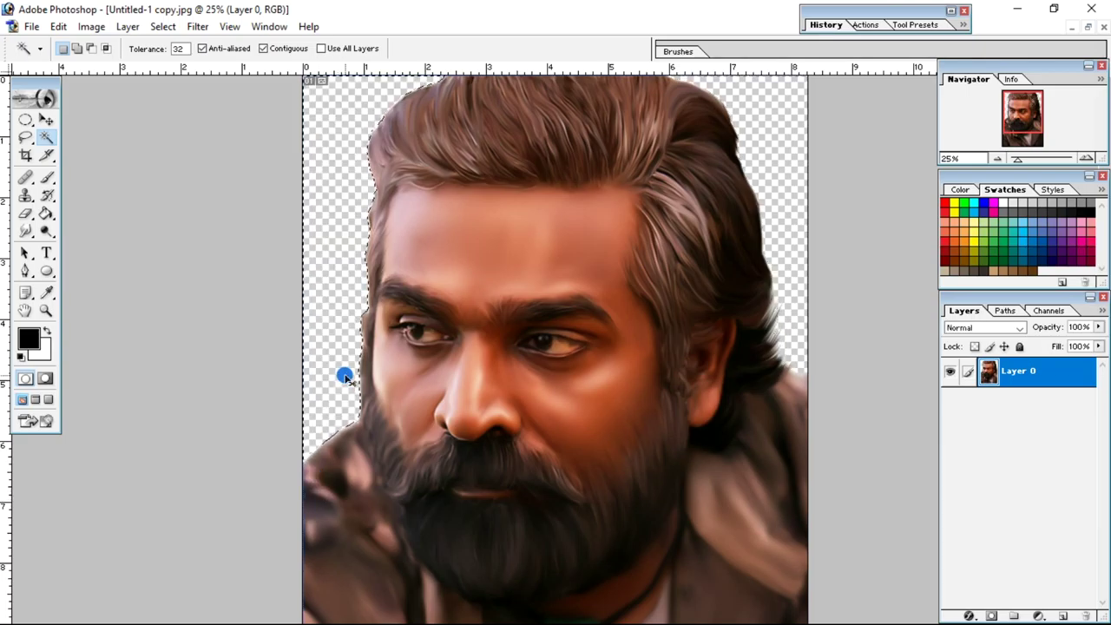
# Step: Switch to the Move tool and deselect the cleared background area
pyautogui.hotkey('ctrl', '-')
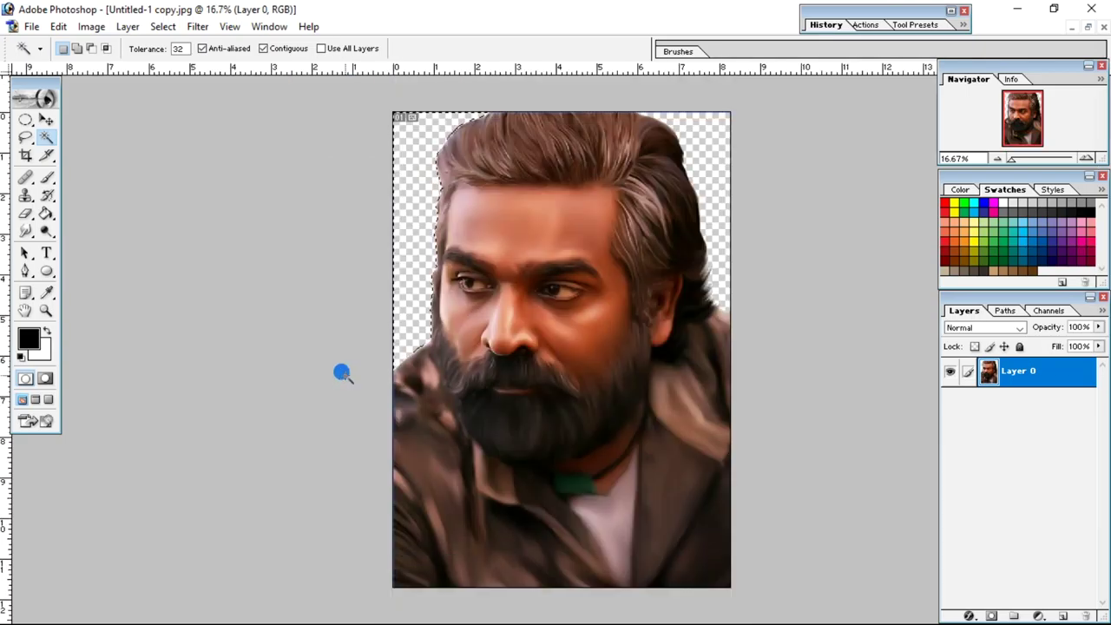
pyautogui.click(41, 121)
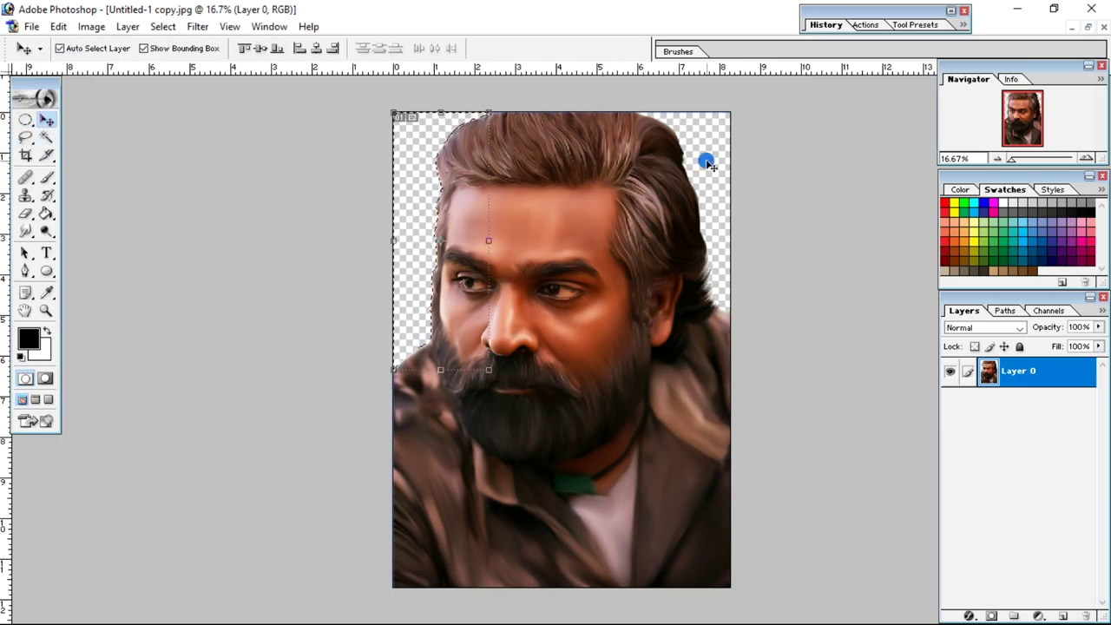
pyautogui.click(165, 27)
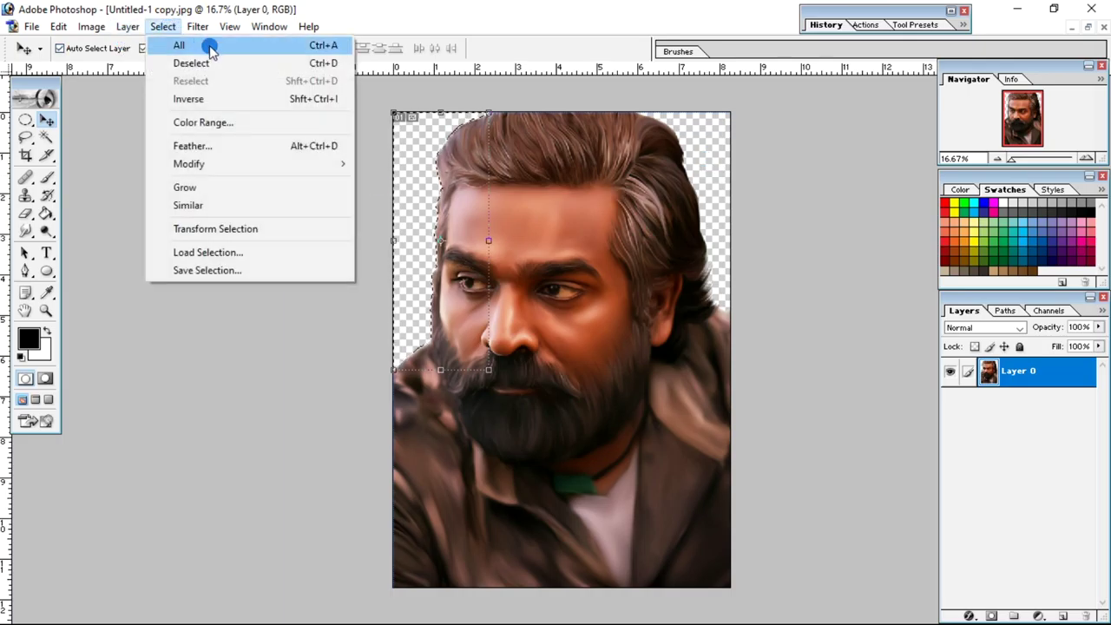
pyautogui.click(238, 65)
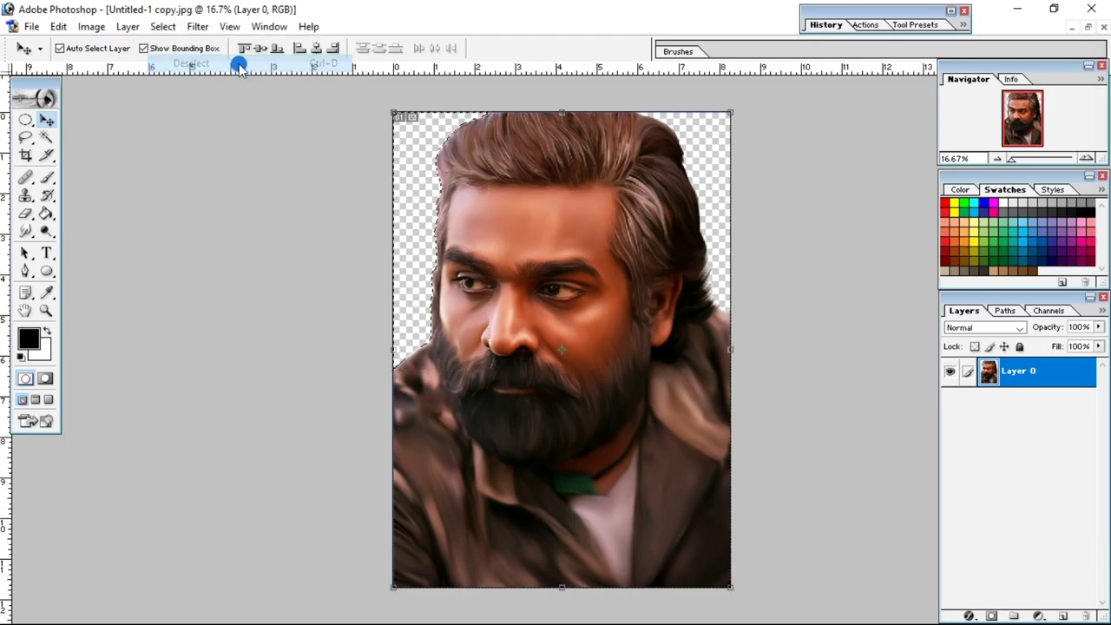
# Step: Copy the cut-out portrait into the blank Untitled-1 document and position it to fill the page
pyautogui.click(1089, 29)
pyautogui.moveTo(314, 252); pyautogui.dragTo(482, 260)
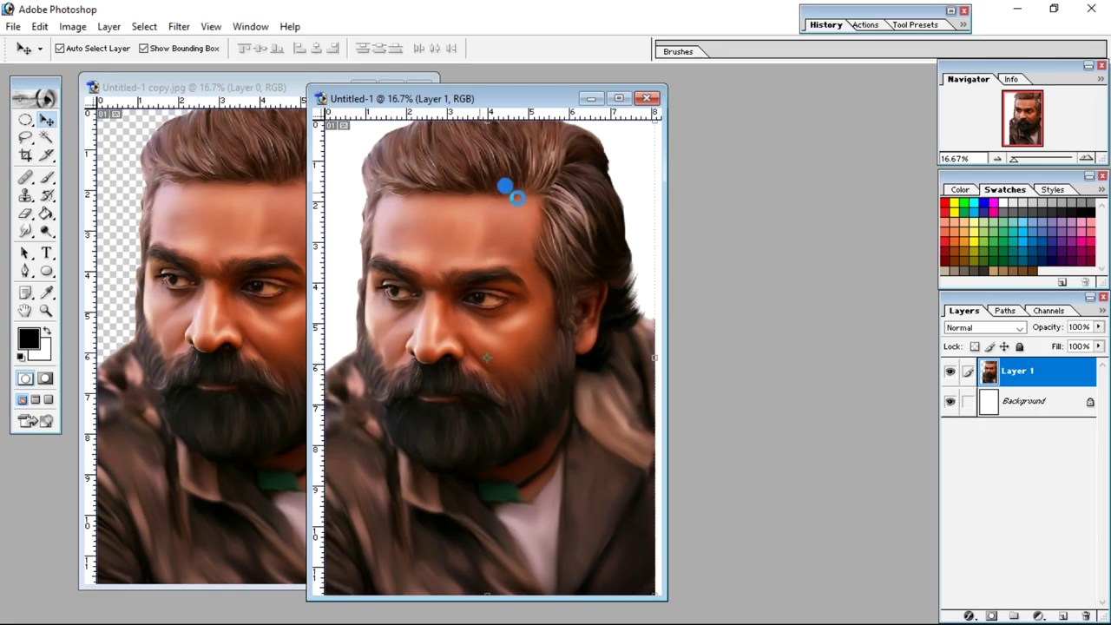
pyautogui.click(617, 98)
pyautogui.moveTo(636, 323); pyautogui.dragTo(563, 355)
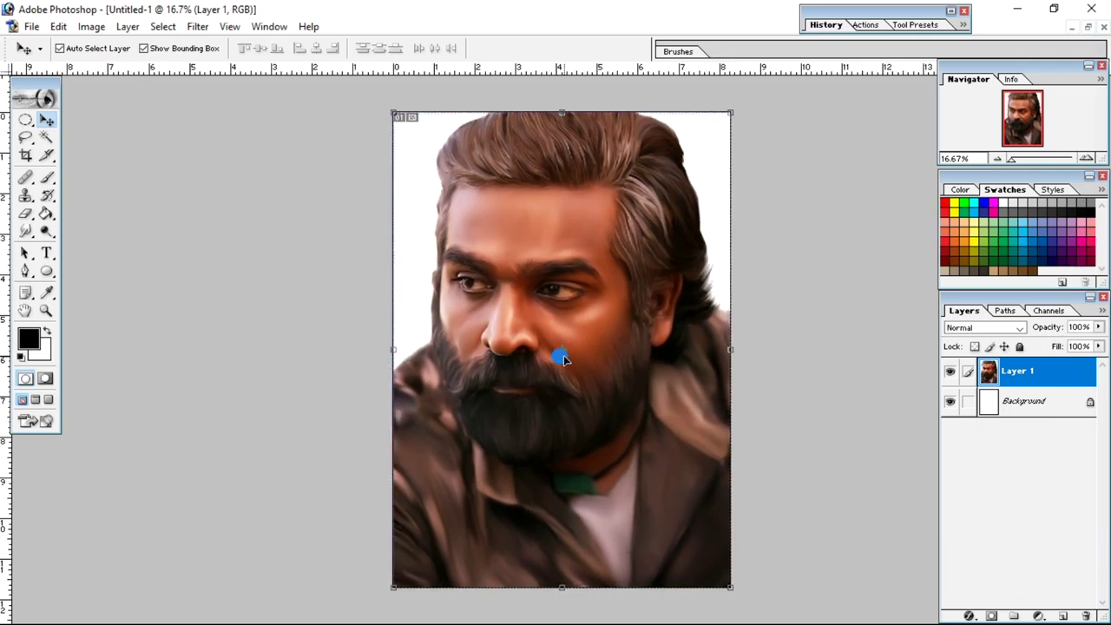
# Step: Duplicate Layer 1 within the Untitled-1 document as "Layer 1 copy"
pyautogui.hotkey('ctrl', '+')
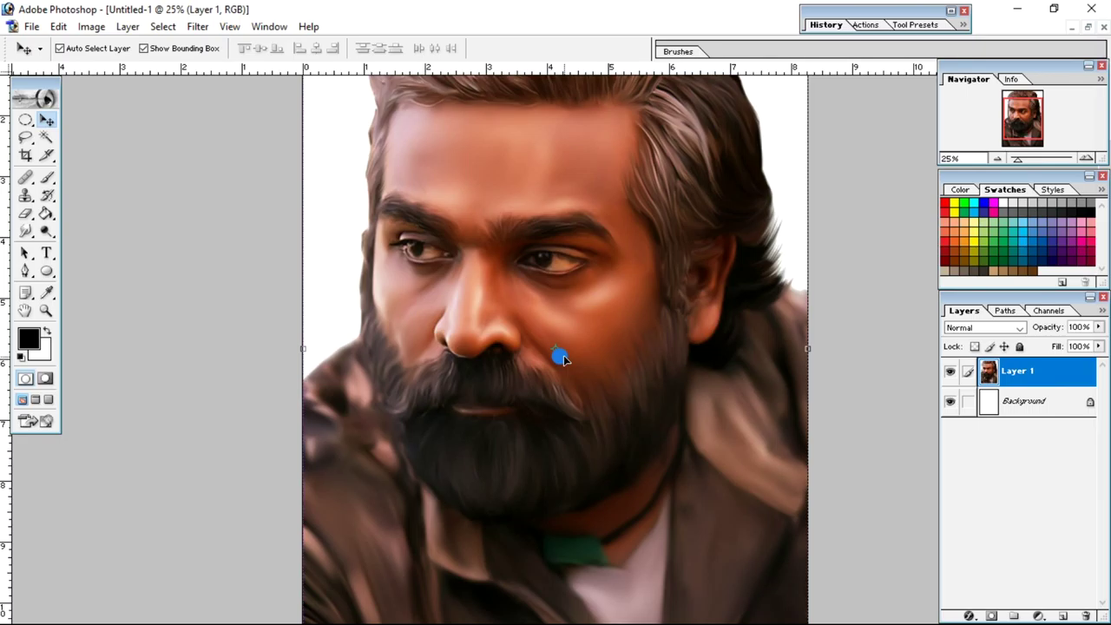
pyautogui.scroll(3, 563, 355)
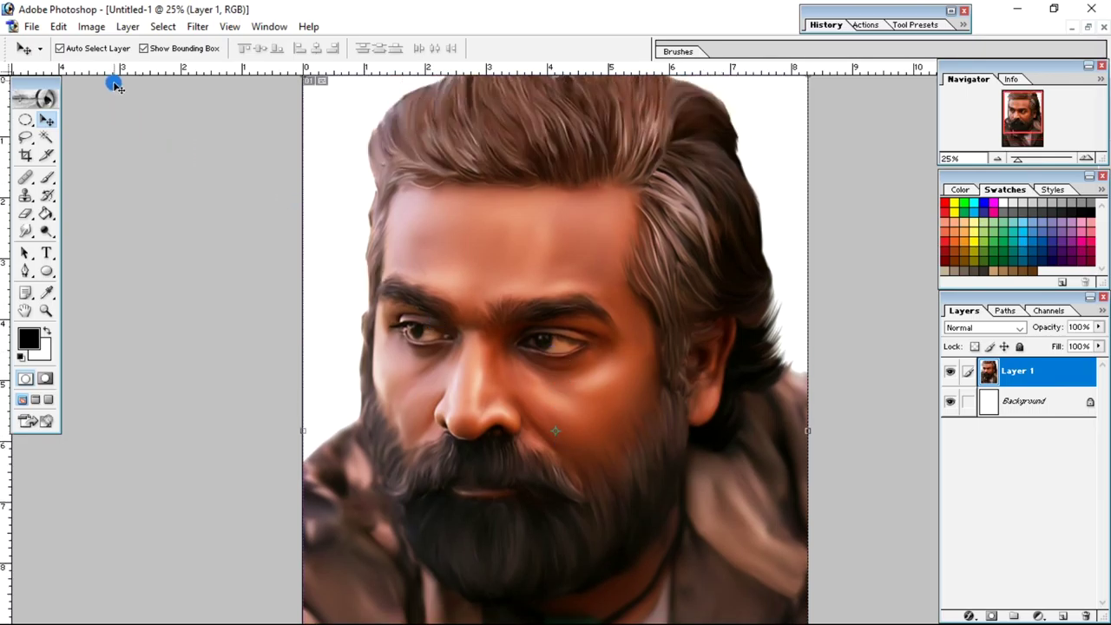
pyautogui.click(127, 26)
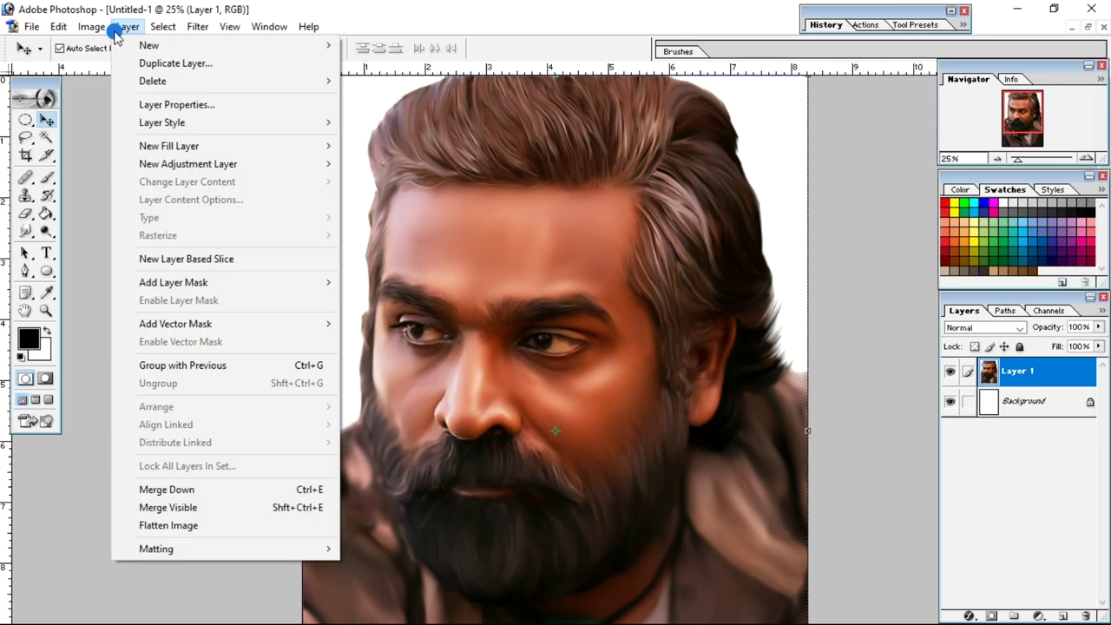
pyautogui.click(174, 72)
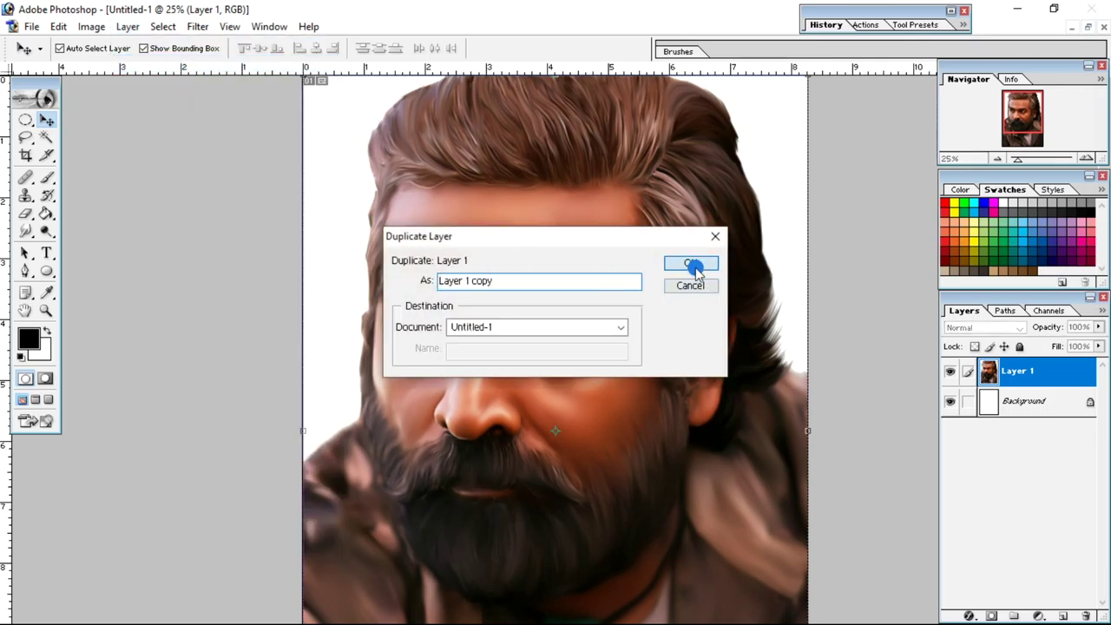
pyautogui.click(705, 262)
# Step: Try the Hard Light blending mode on Layer 1 copy
pyautogui.click(937, 414)
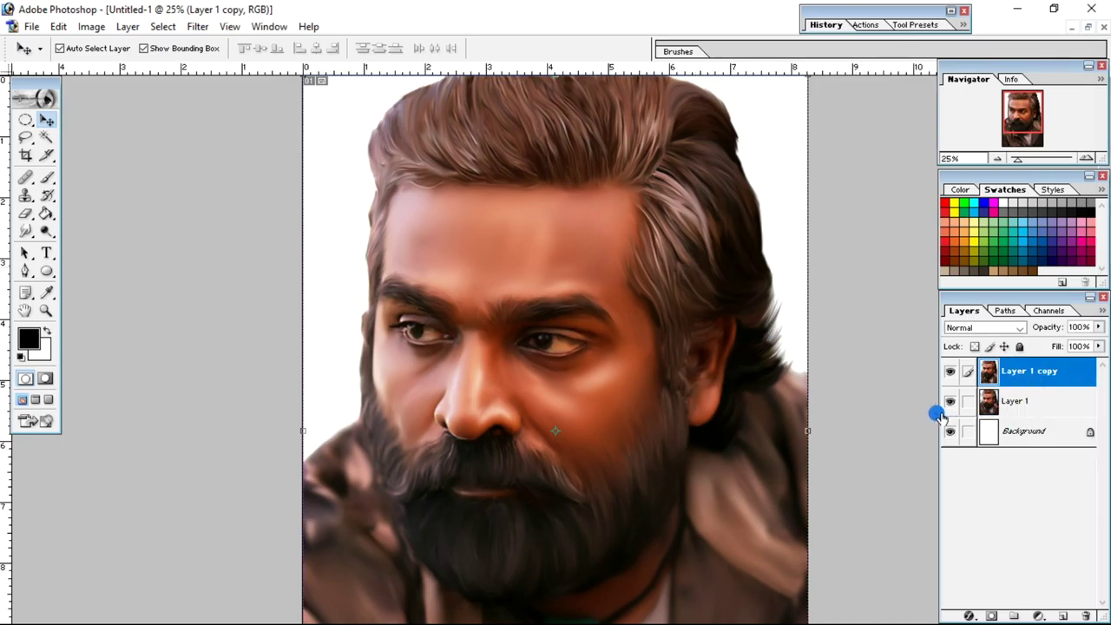
pyautogui.click(948, 405)
pyautogui.click(1008, 327)
pyautogui.click(983, 337)
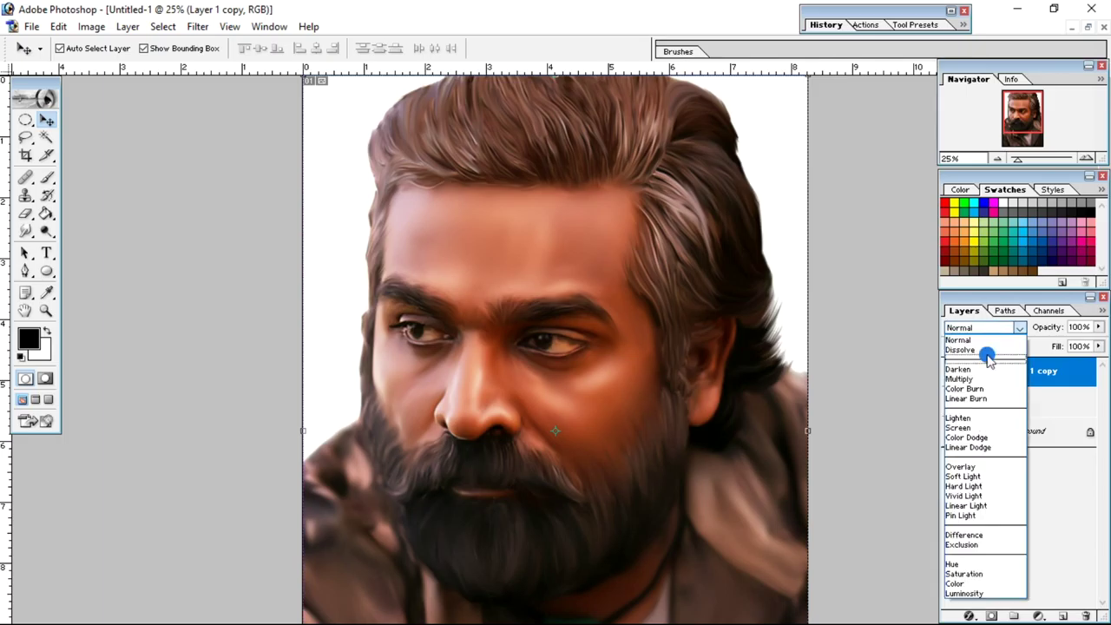
pyautogui.click(974, 489)
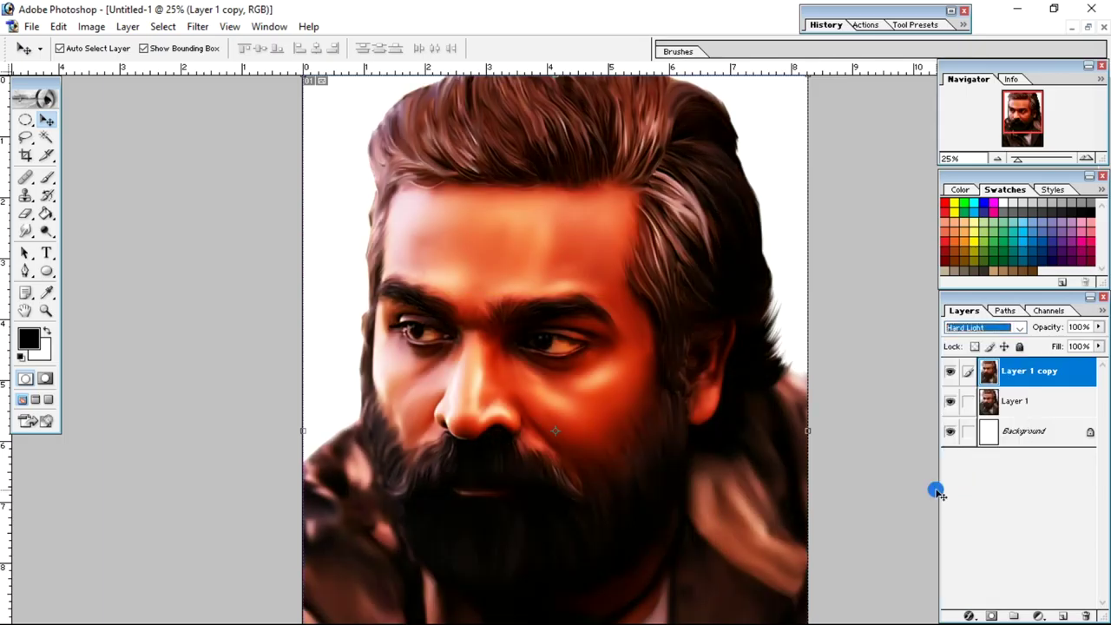
# Step: Cycle Layer 1 copy through the blending modes from Dissolve onward to compare their effects, ending on Normal
pyautogui.click(1027, 337)
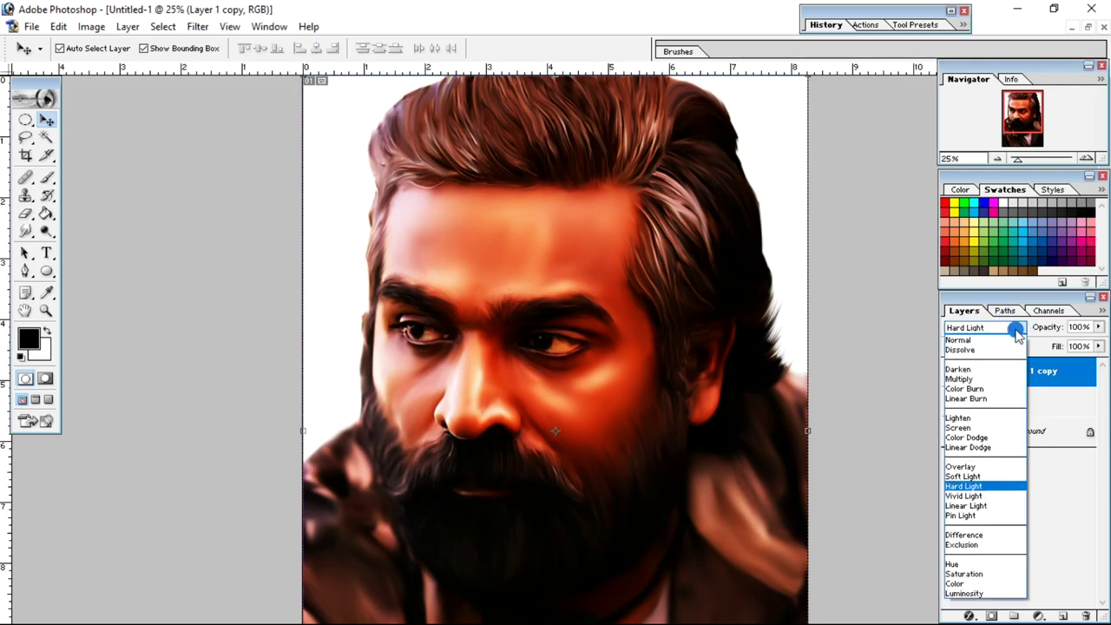
pyautogui.click(980, 341)
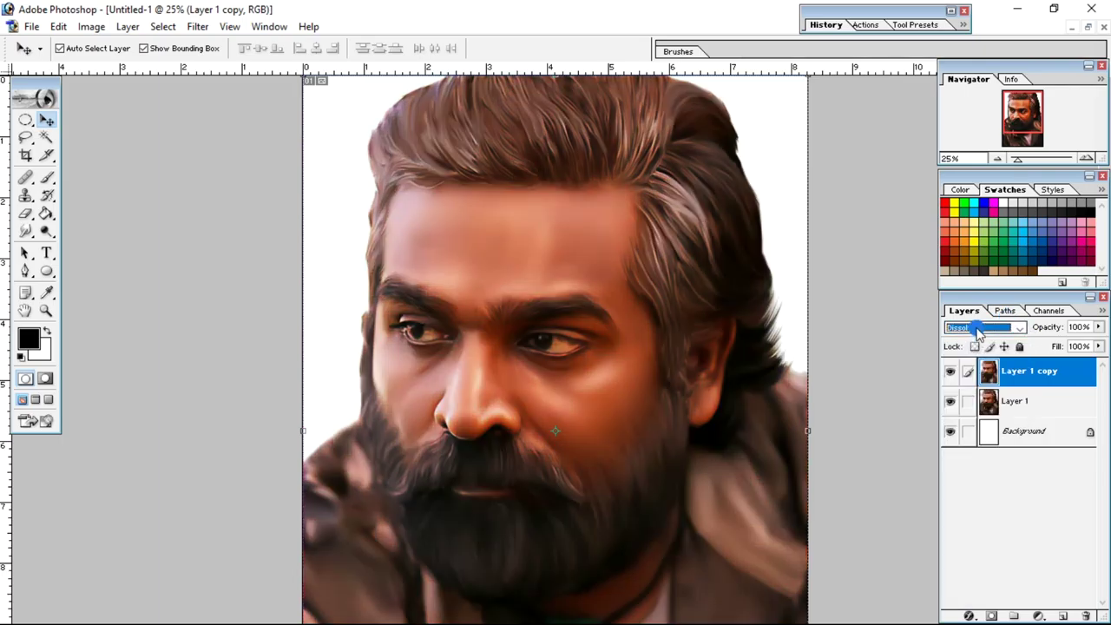
pyautogui.press('Down')
pyautogui.press('Down')
pyautogui.press('Down')
pyautogui.press('Down')
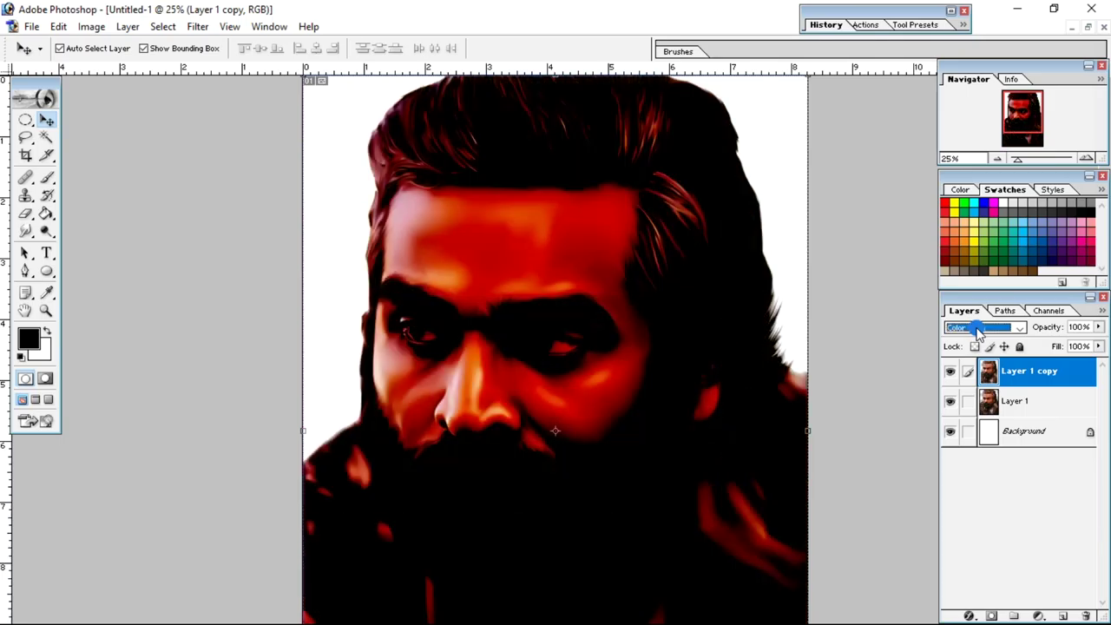
pyautogui.press('Down')
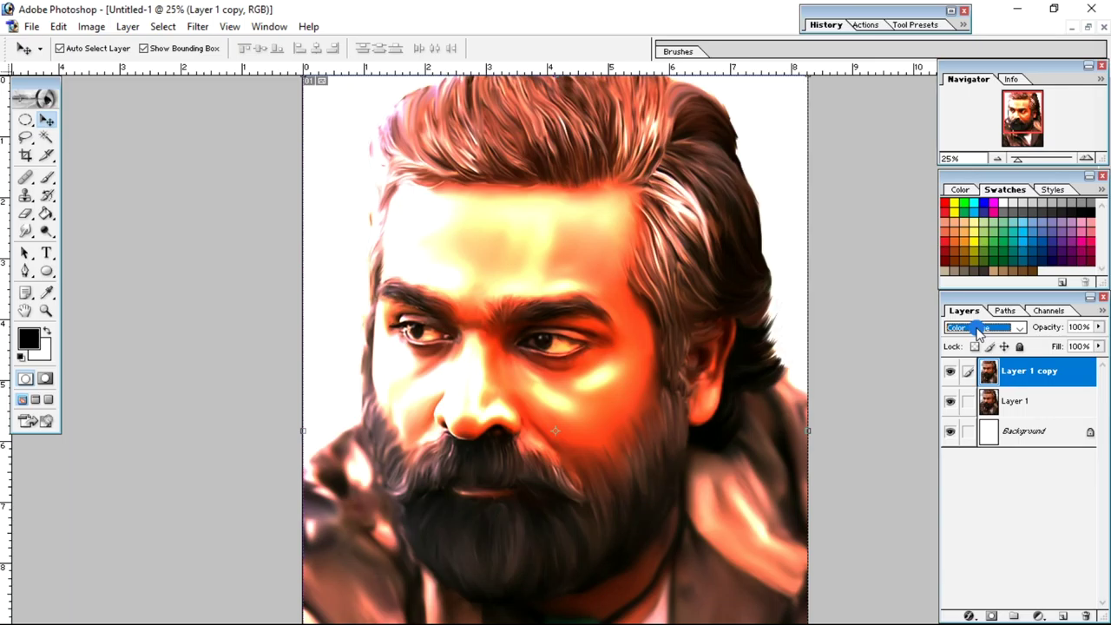
pyautogui.press('Down')
pyautogui.press('Down')
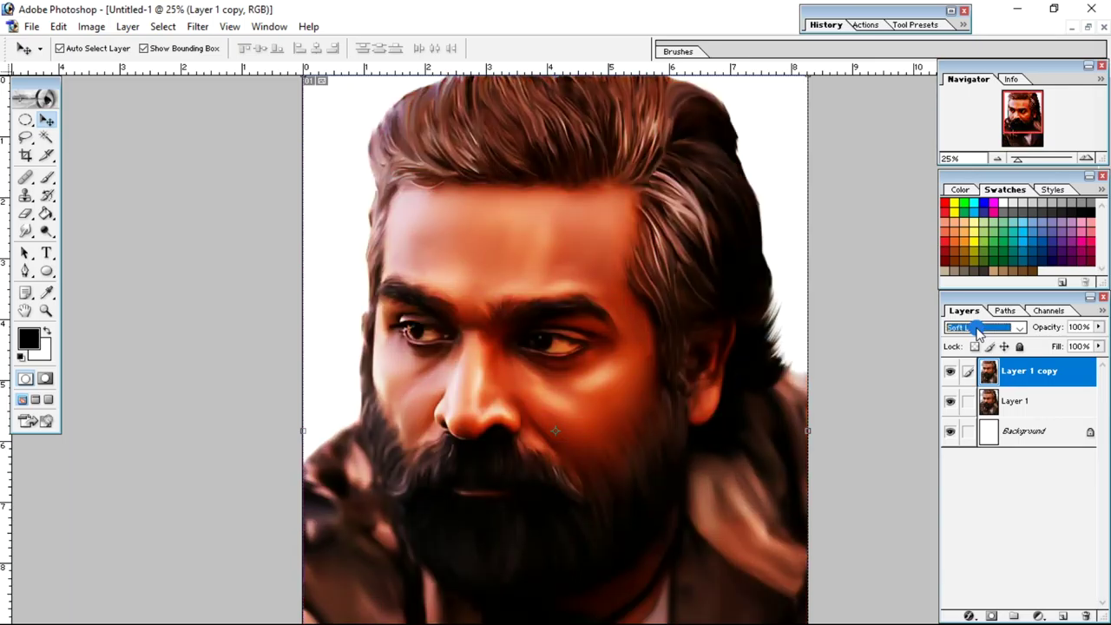
pyautogui.press('Down')
pyautogui.press('Down')
pyautogui.press('Down')
pyautogui.press('Down')
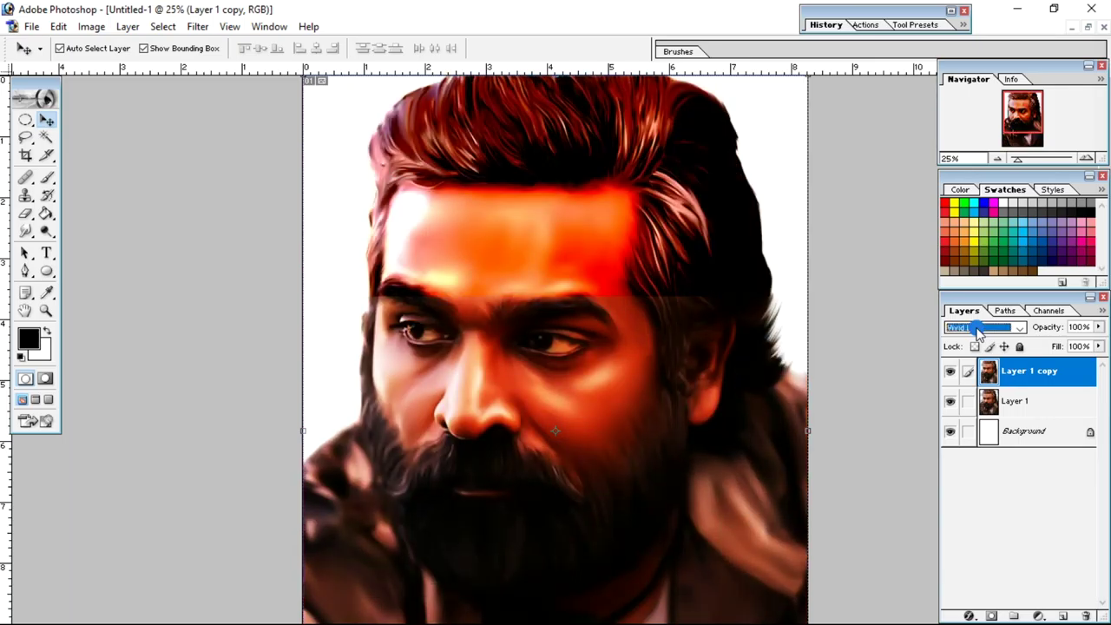
pyautogui.press('Down')
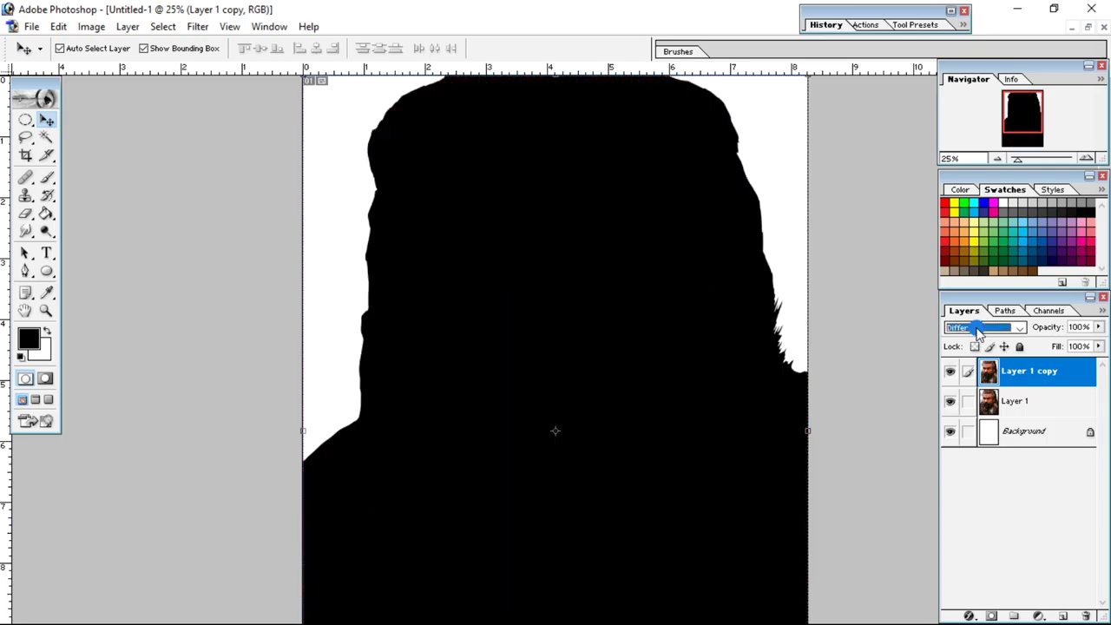
pyautogui.press('Down')
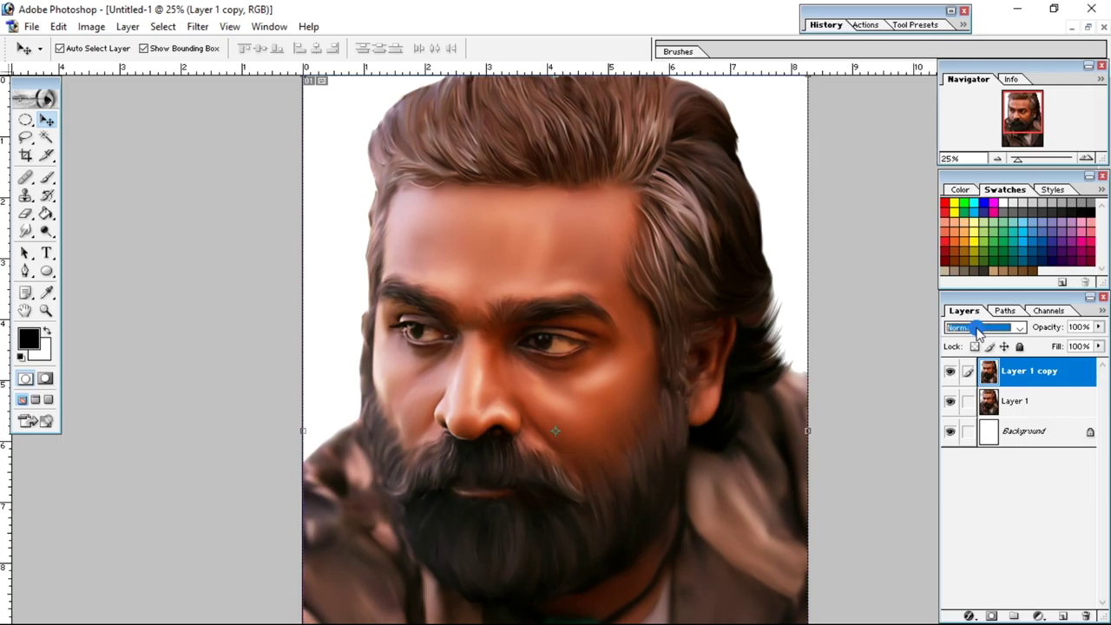
pyautogui.click(863, 377)
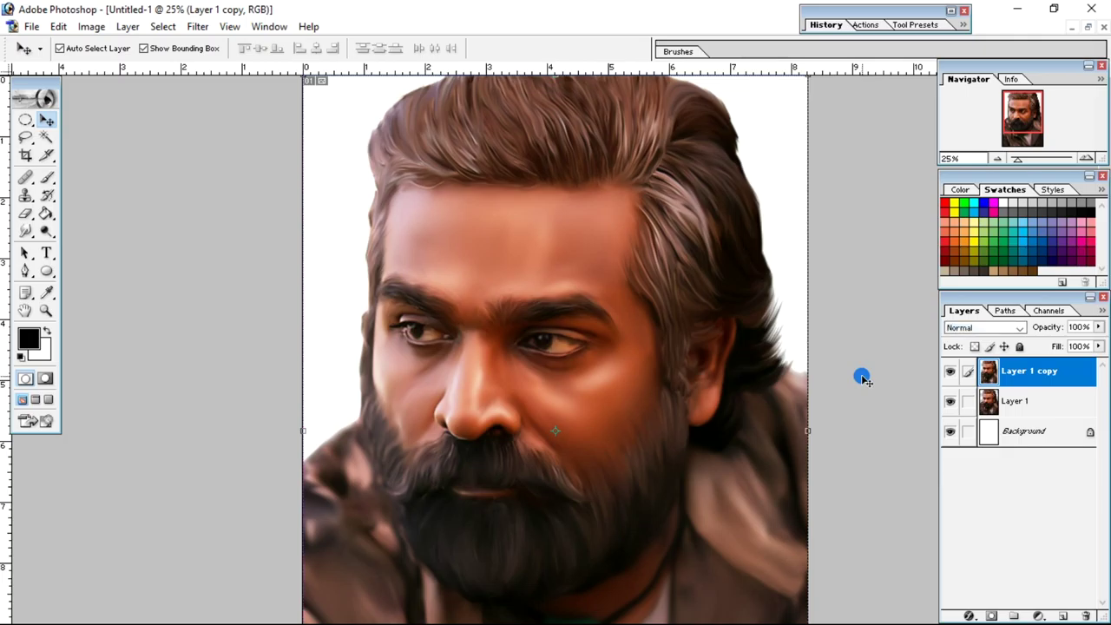
# Step: Apply Selective Color to the Reds of Layer 1 copy with Cyan +38, Magenta +27, Yellow +51 and Black +4
pyautogui.click(91, 27)
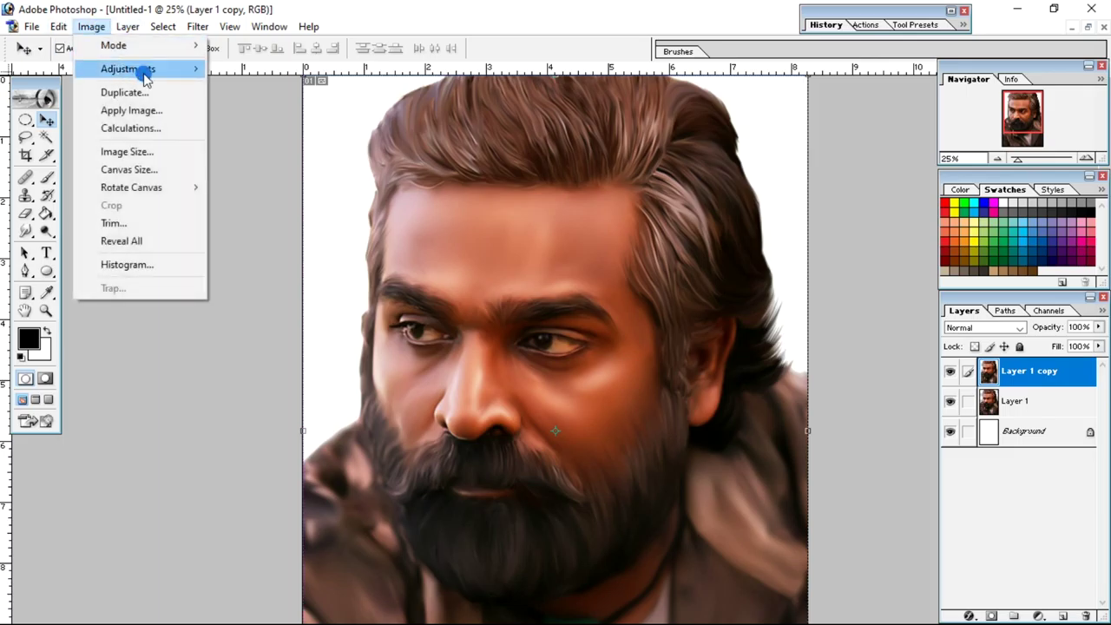
pyautogui.moveTo(147, 69)
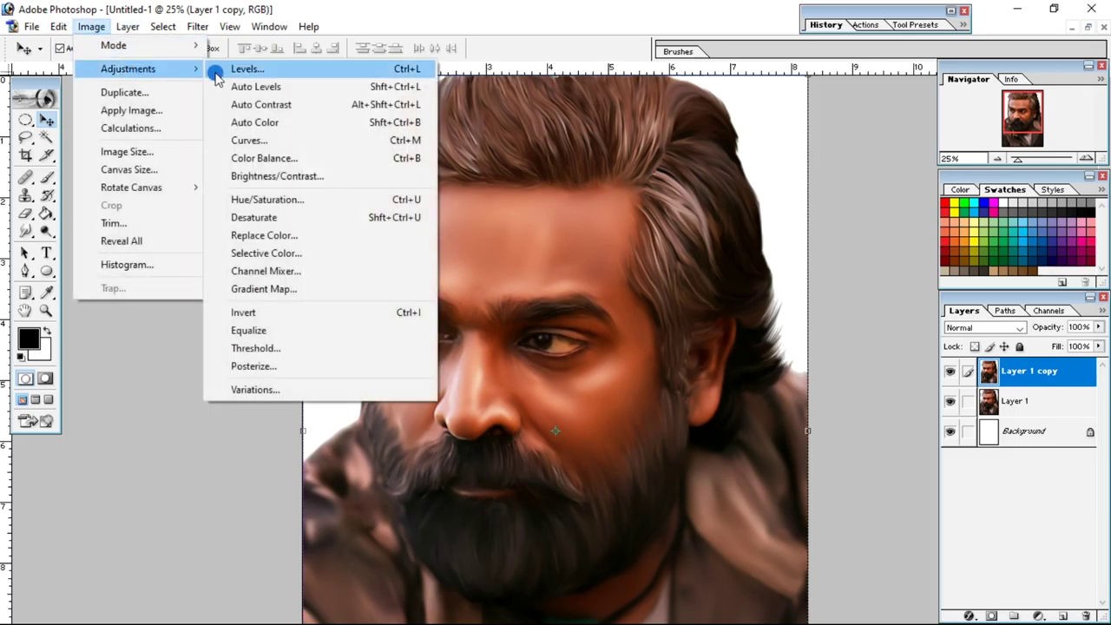
pyautogui.click(321, 261)
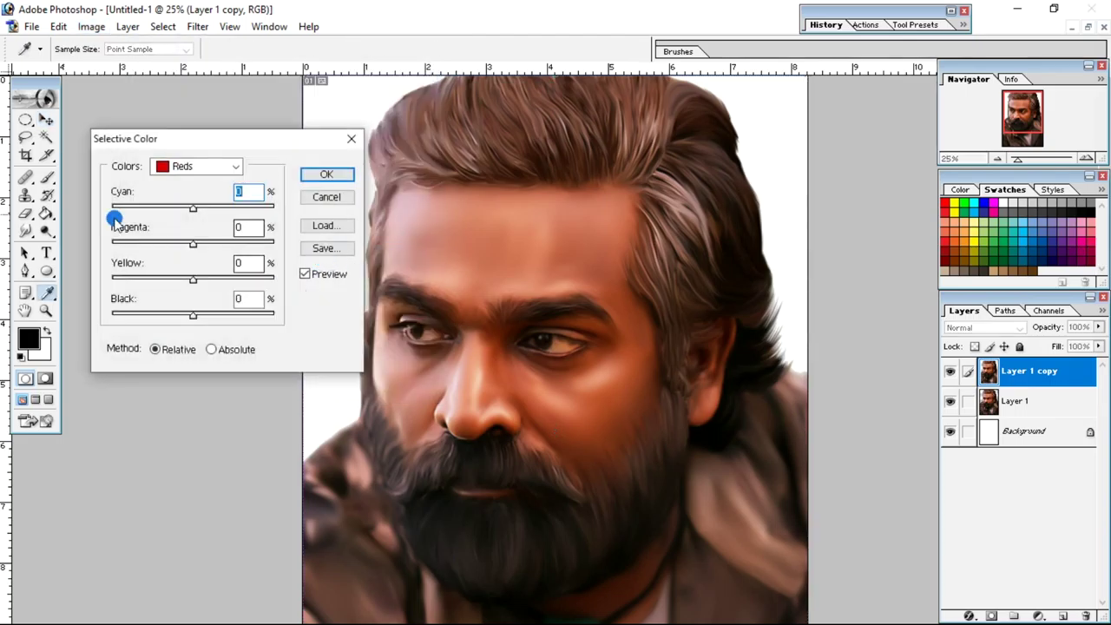
pyautogui.moveTo(199, 210); pyautogui.dragTo(224, 208)
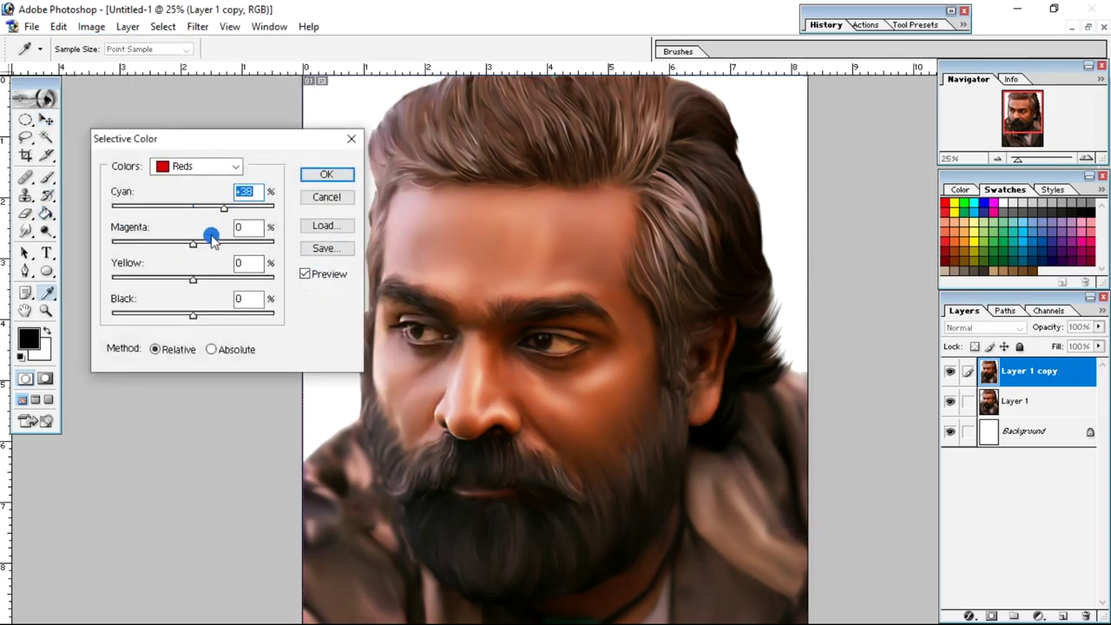
pyautogui.moveTo(202, 248); pyautogui.dragTo(216, 243)
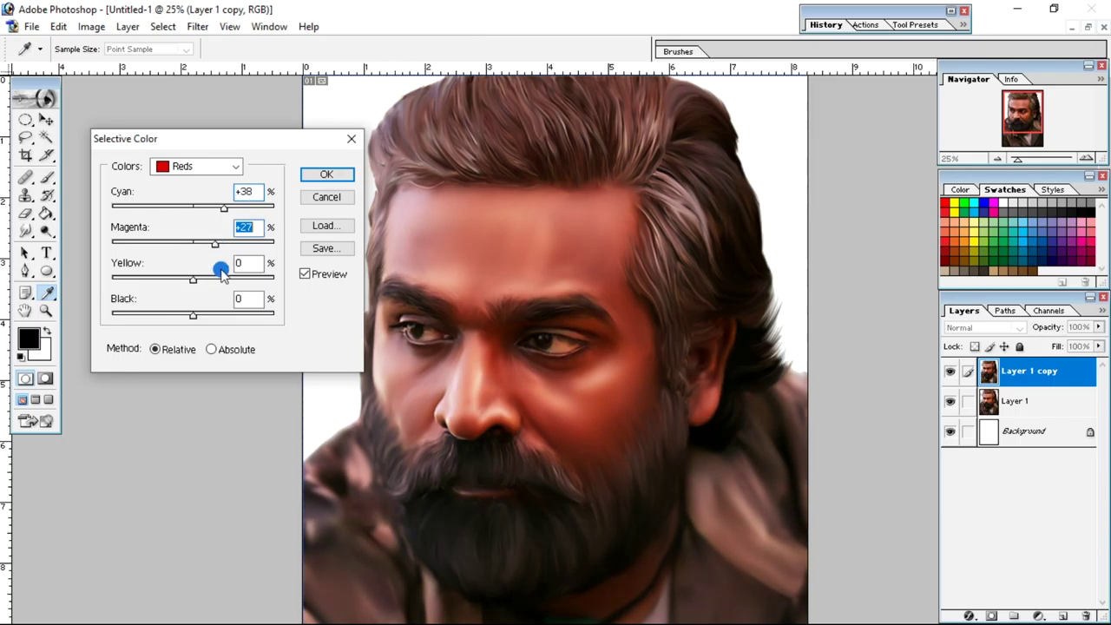
pyautogui.moveTo(191, 282); pyautogui.dragTo(235, 282)
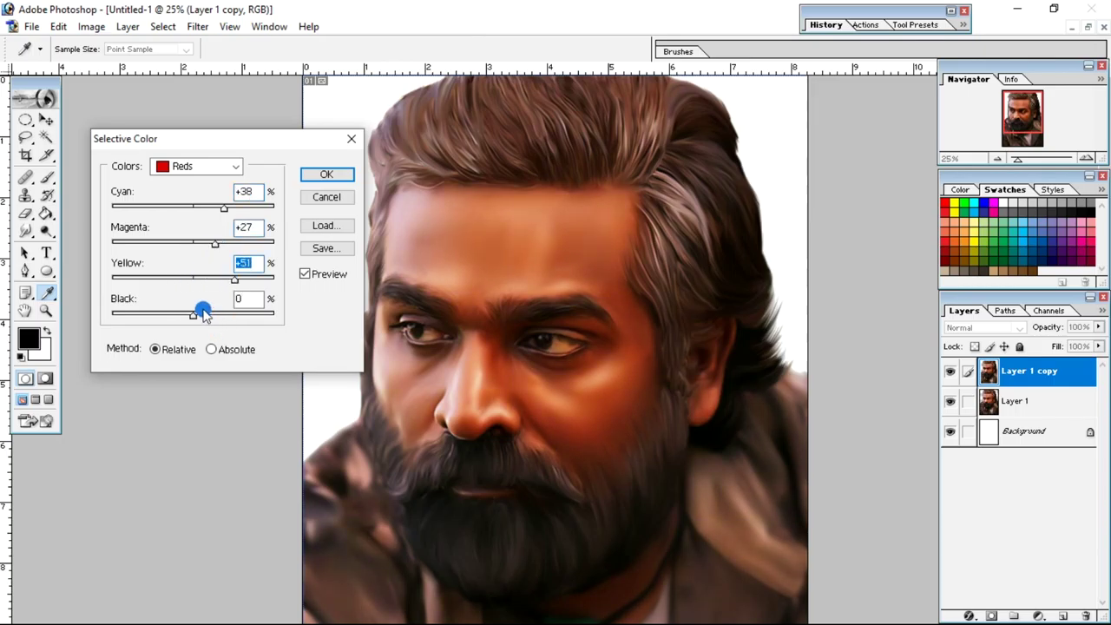
pyautogui.moveTo(190, 318)
pyautogui.mouseDown()
pyautogui.moveTo(199, 321)
pyautogui.moveTo(147, 317)
pyautogui.moveTo(210, 317)
pyautogui.mouseUp()
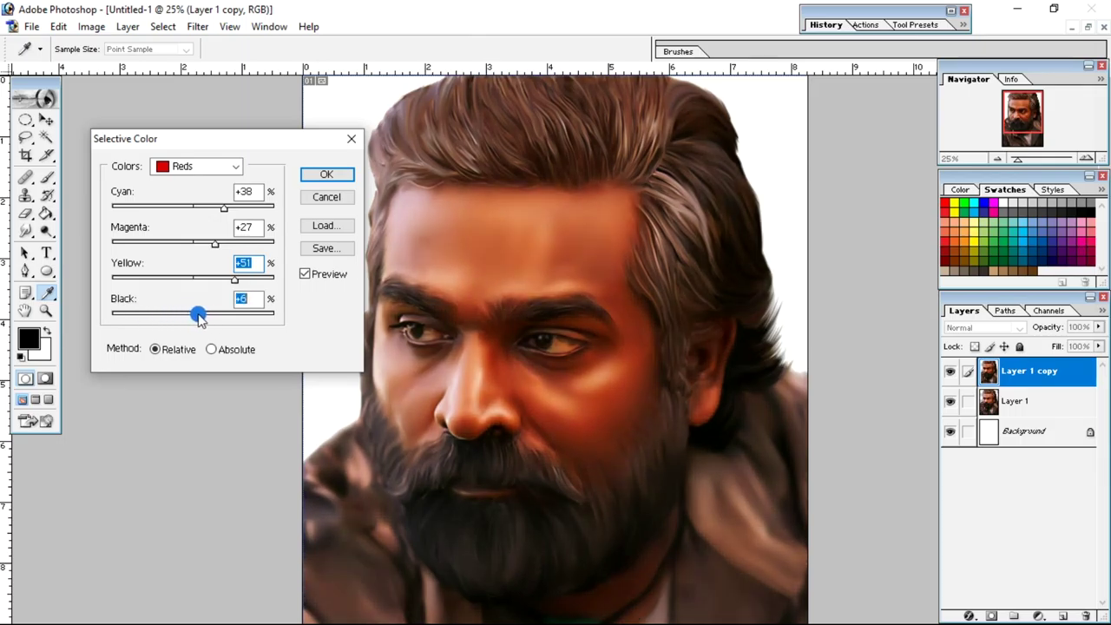
pyautogui.moveTo(200, 319); pyautogui.dragTo(190, 316)
# Step: Adjust the Blacks in Selective Color to Cyan +26, Magenta +7, Yellow +9 and Black +2
pyautogui.click(231, 168)
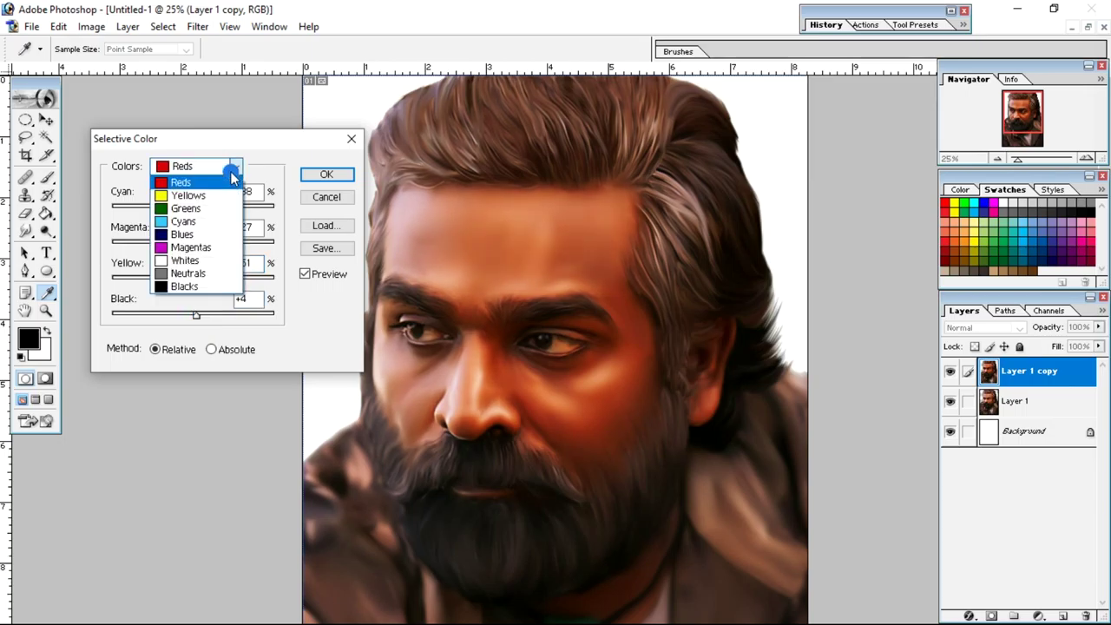
pyautogui.click(207, 287)
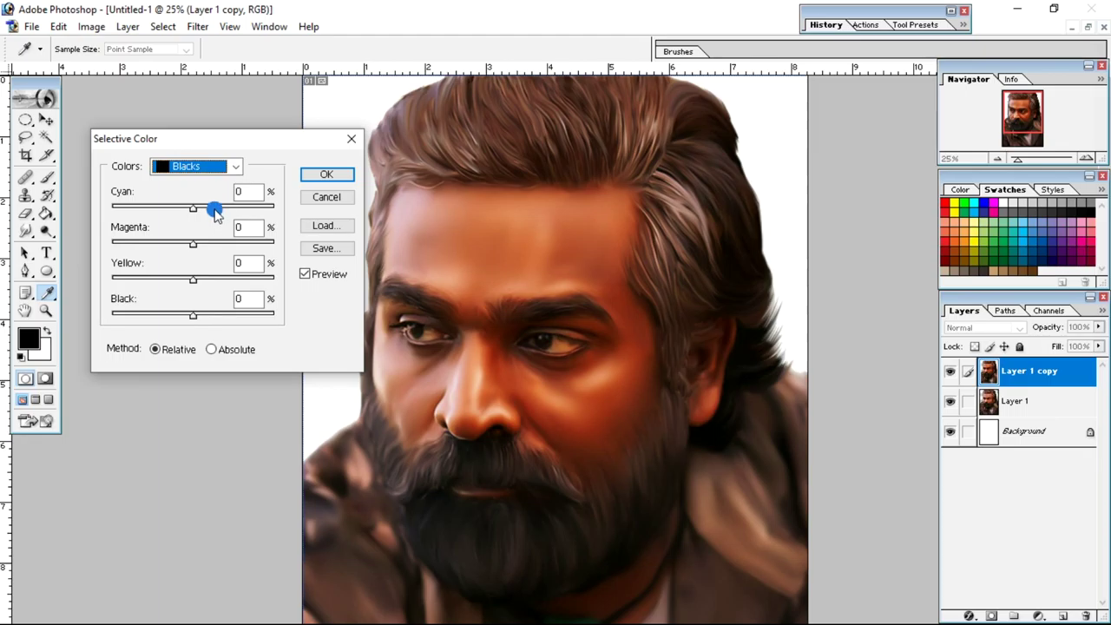
pyautogui.click(213, 209)
pyautogui.click(213, 242)
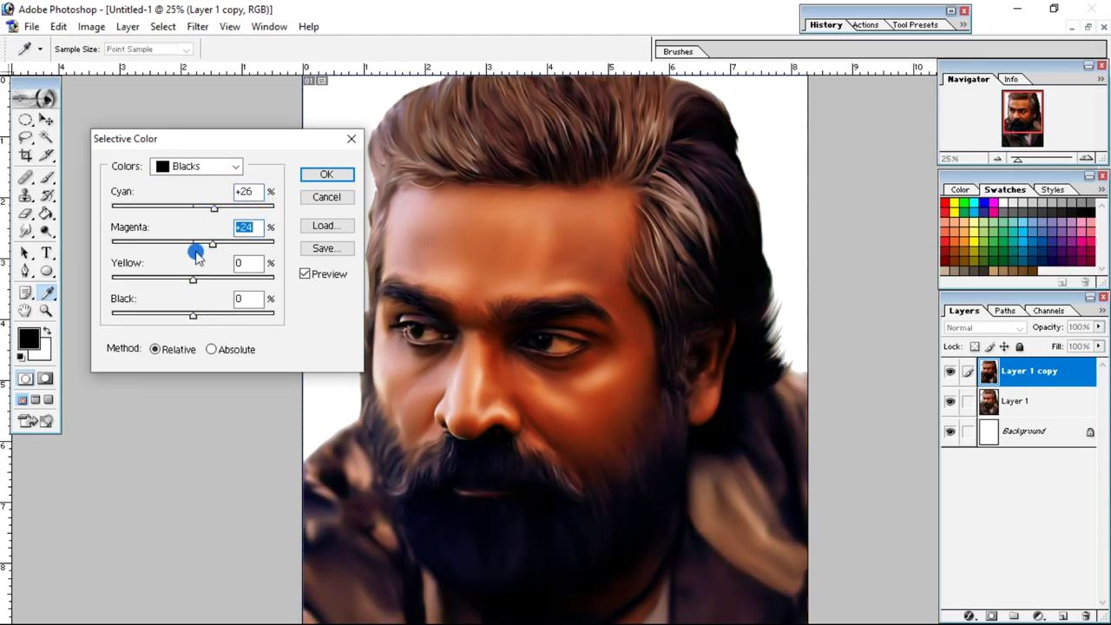
pyautogui.click(202, 281)
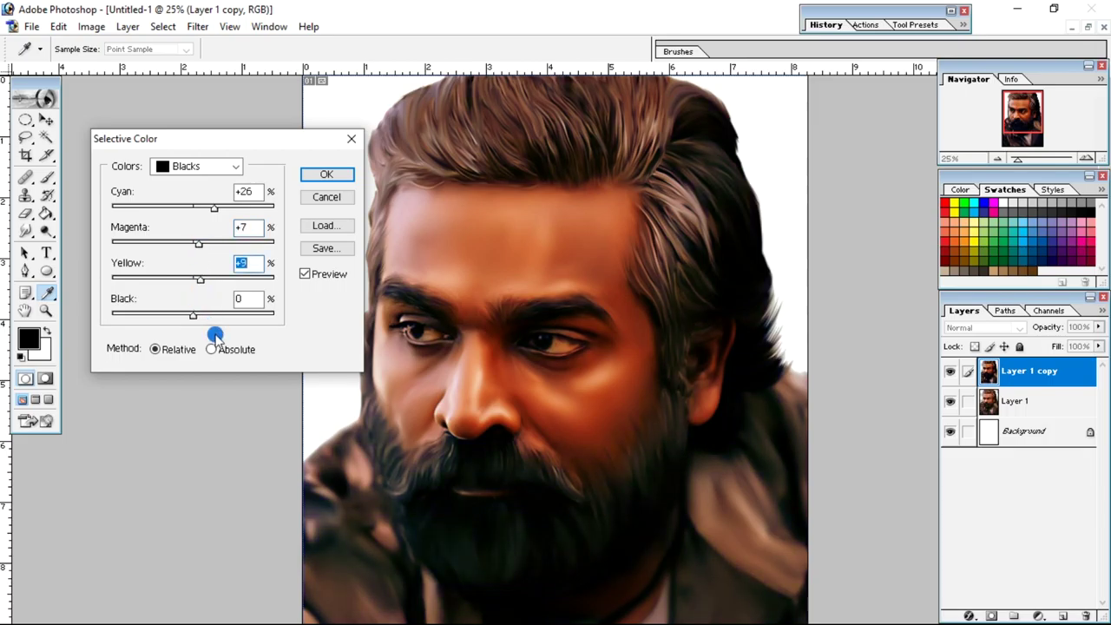
pyautogui.click(200, 319)
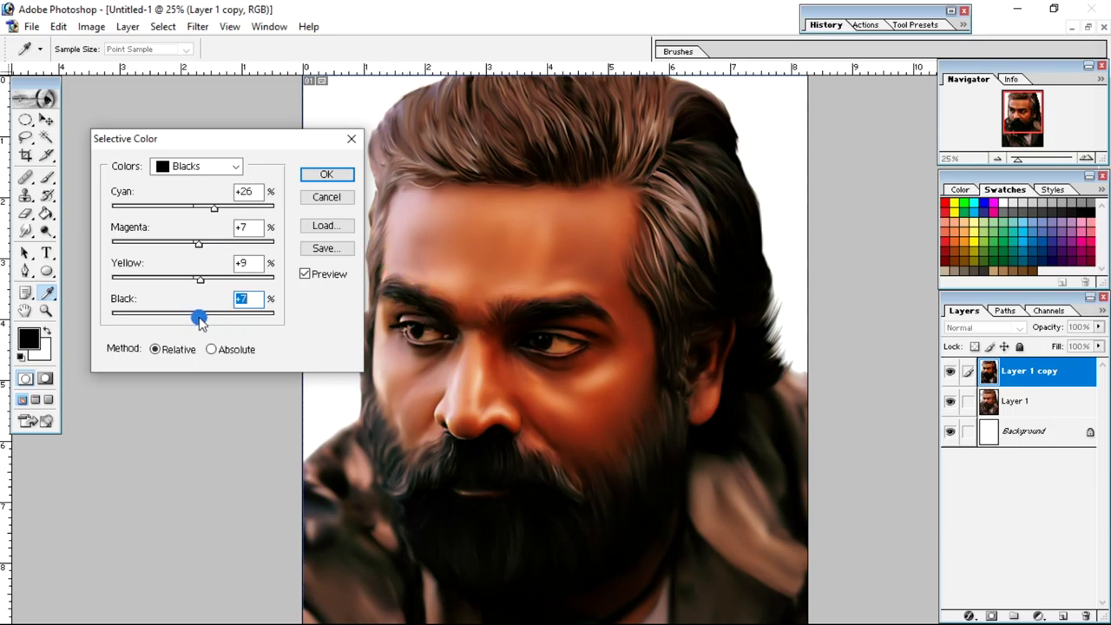
# Step: Adjust the Yellows to Cyan +8, Magenta +7, Yellow +13 and Black +11, and apply the Selective Color correction
pyautogui.click(226, 164)
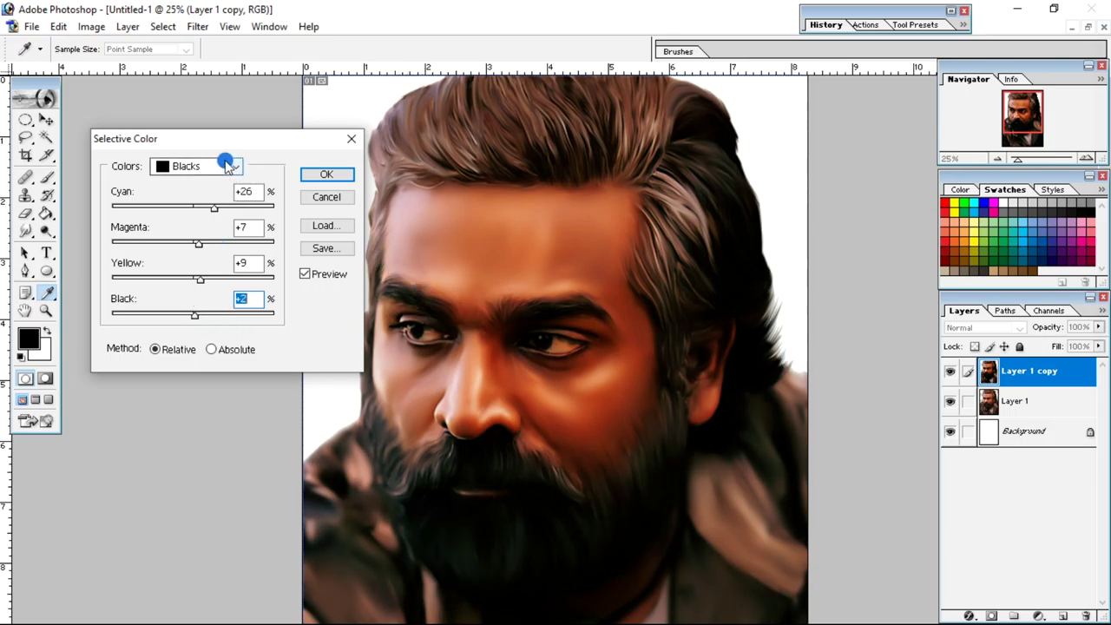
pyautogui.click(237, 167)
pyautogui.click(236, 167)
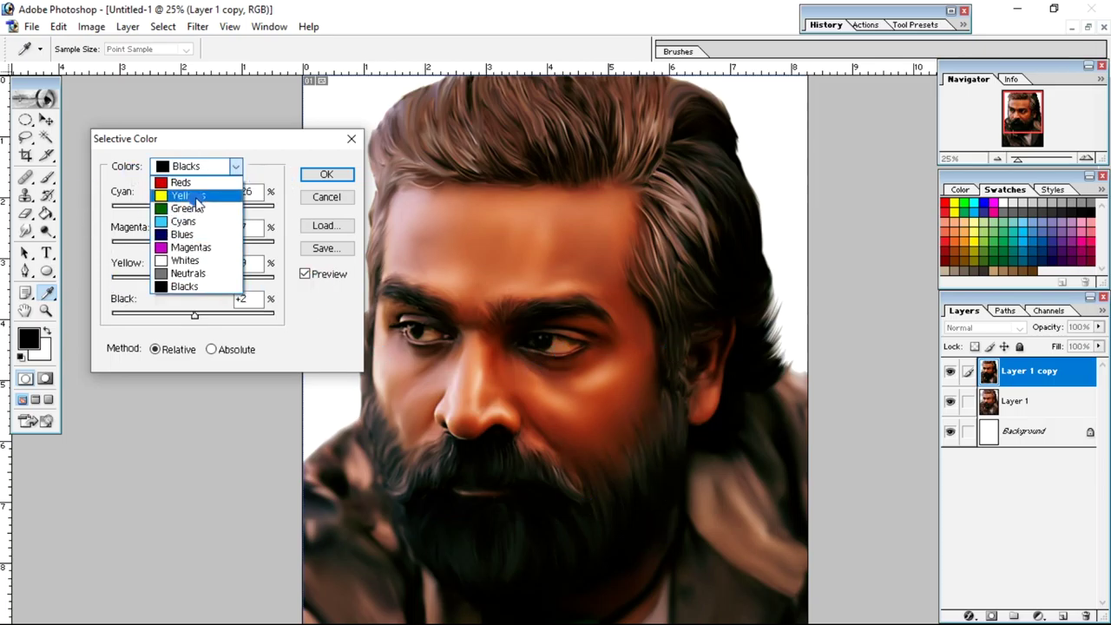
pyautogui.click(197, 198)
pyautogui.click(200, 242)
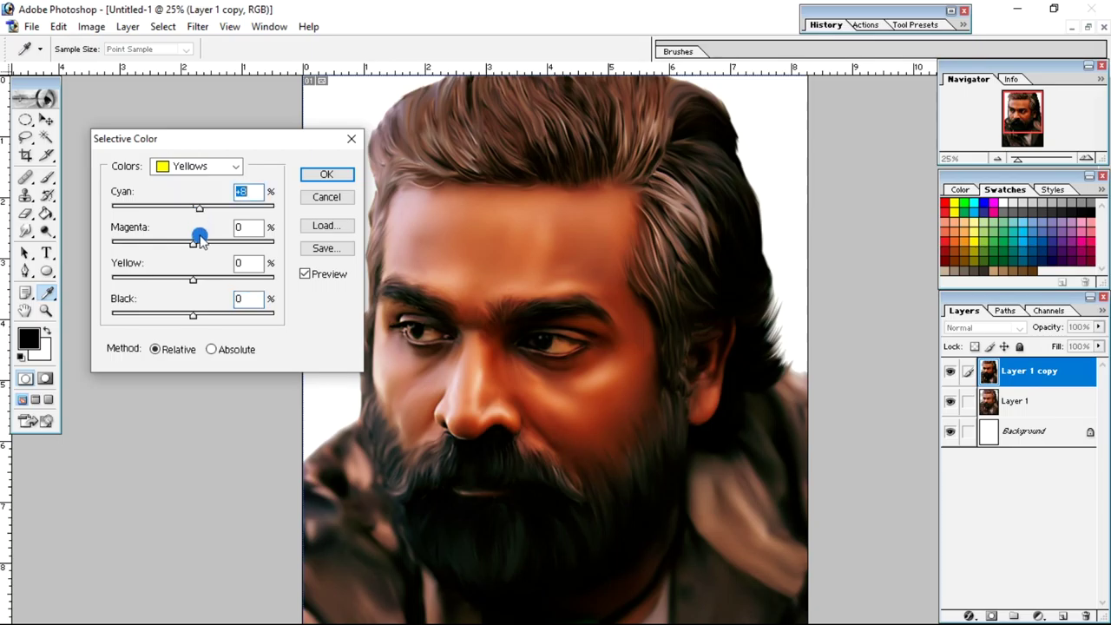
pyautogui.moveTo(193, 279); pyautogui.dragTo(204, 282)
pyautogui.click(203, 318)
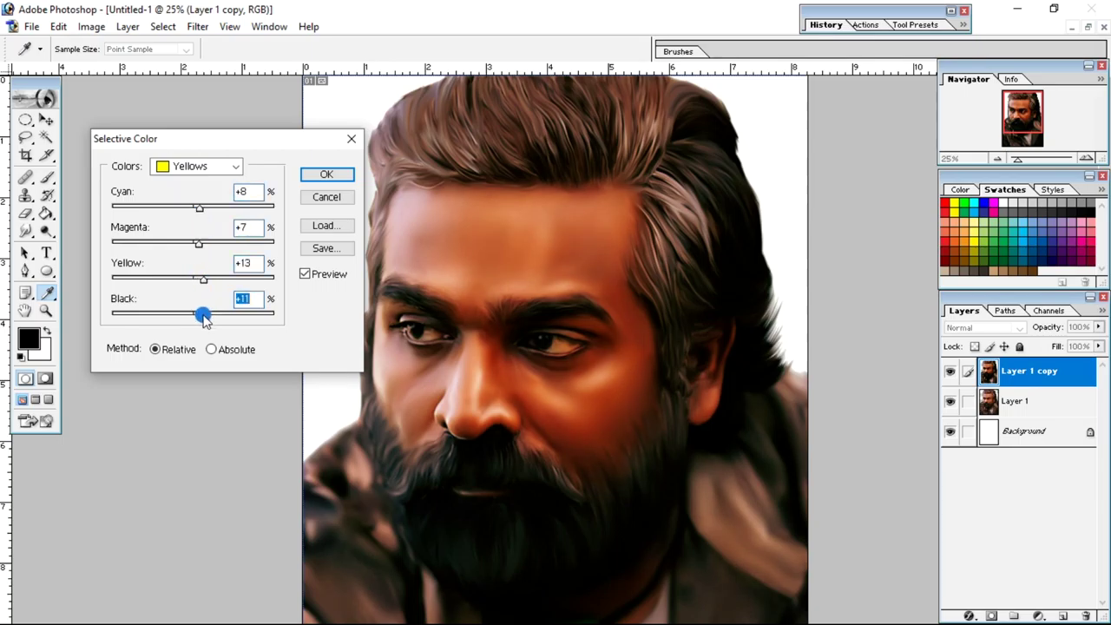
pyautogui.click(328, 176)
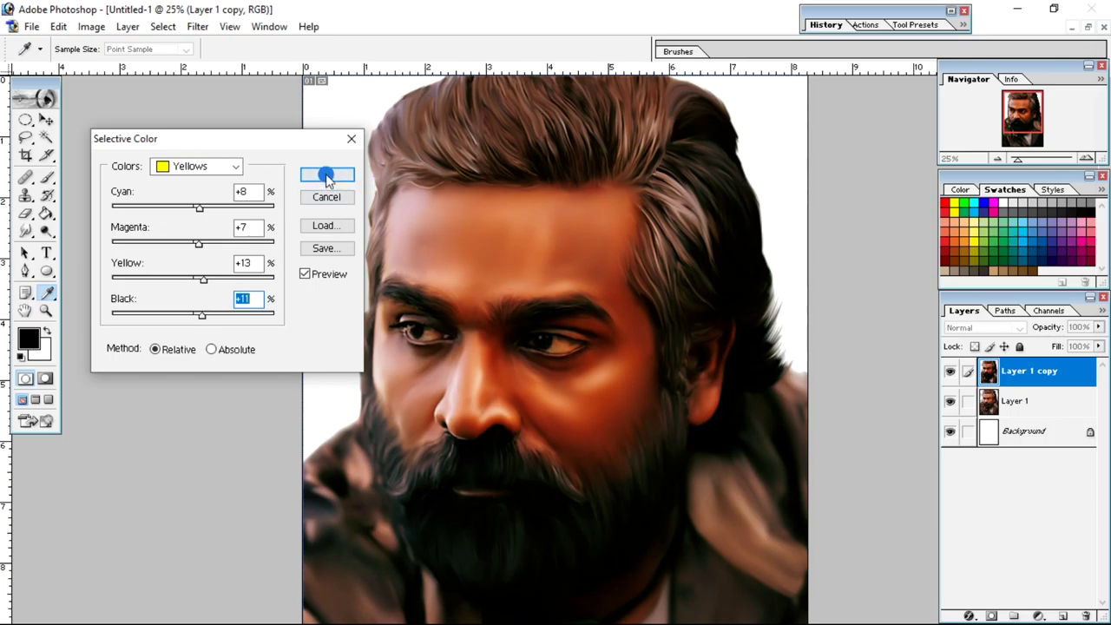
# Step: Hide and show Layer 1 copy to compare the color correction with the original portrait
pyautogui.press('v')
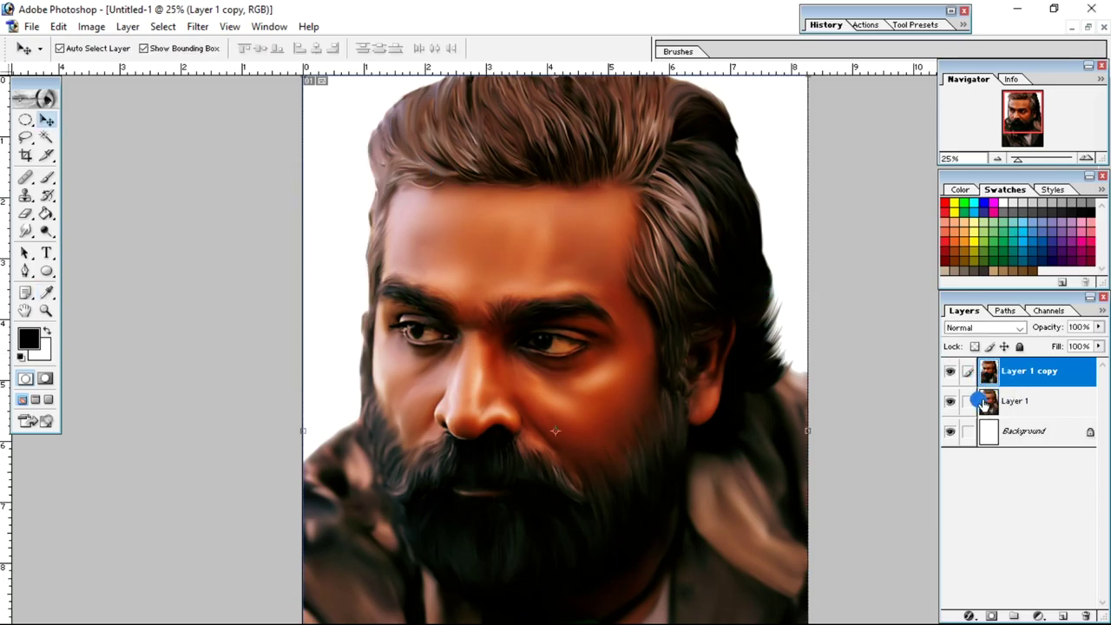
pyautogui.click(949, 371)
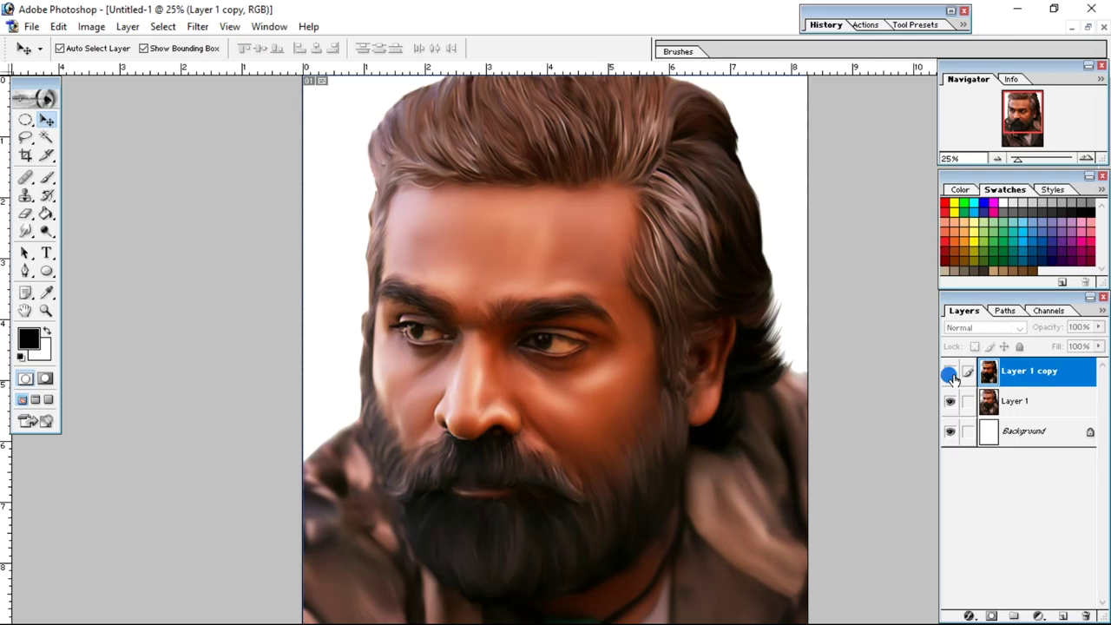
pyautogui.click(949, 373)
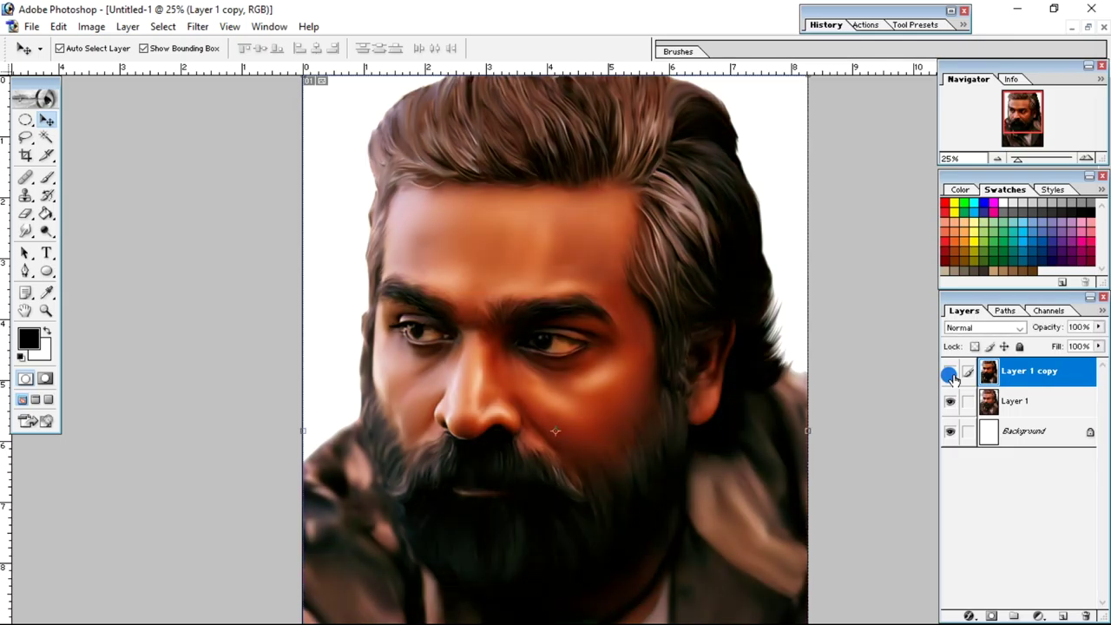
# Step: Move Layer 1 above Layer 1 copy in the layer order and hide Layer 1 copy
pyautogui.click(1000, 406)
pyautogui.moveTo(989, 347); pyautogui.dragTo(984, 340)
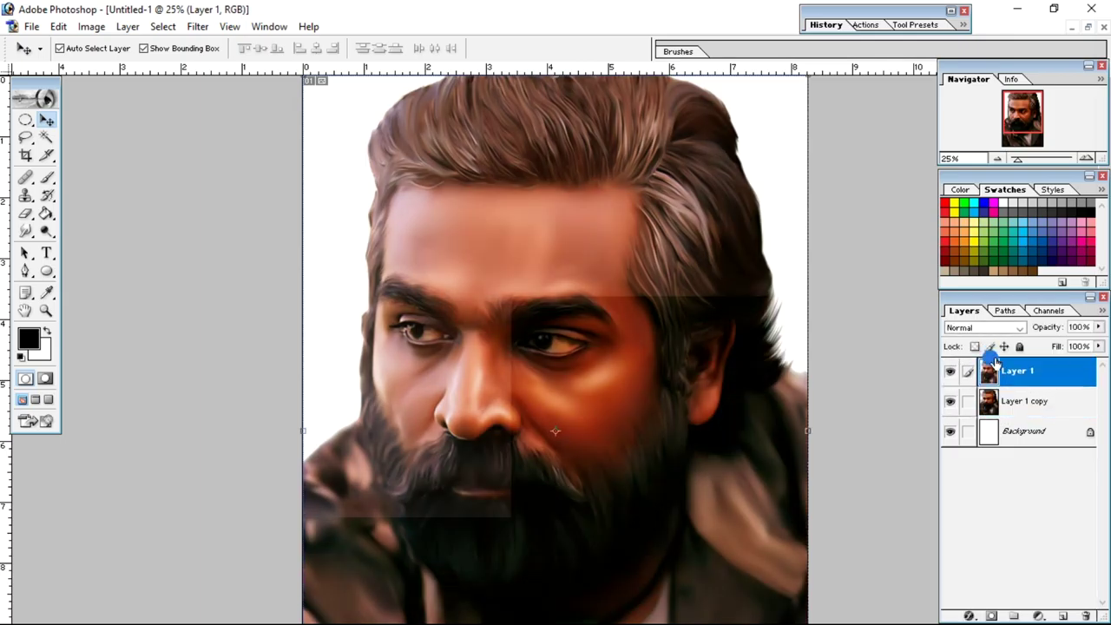
pyautogui.click(949, 402)
# Step: Duplicate Layer 1 within the same document and hide the original Layer 1
pyautogui.click(126, 27)
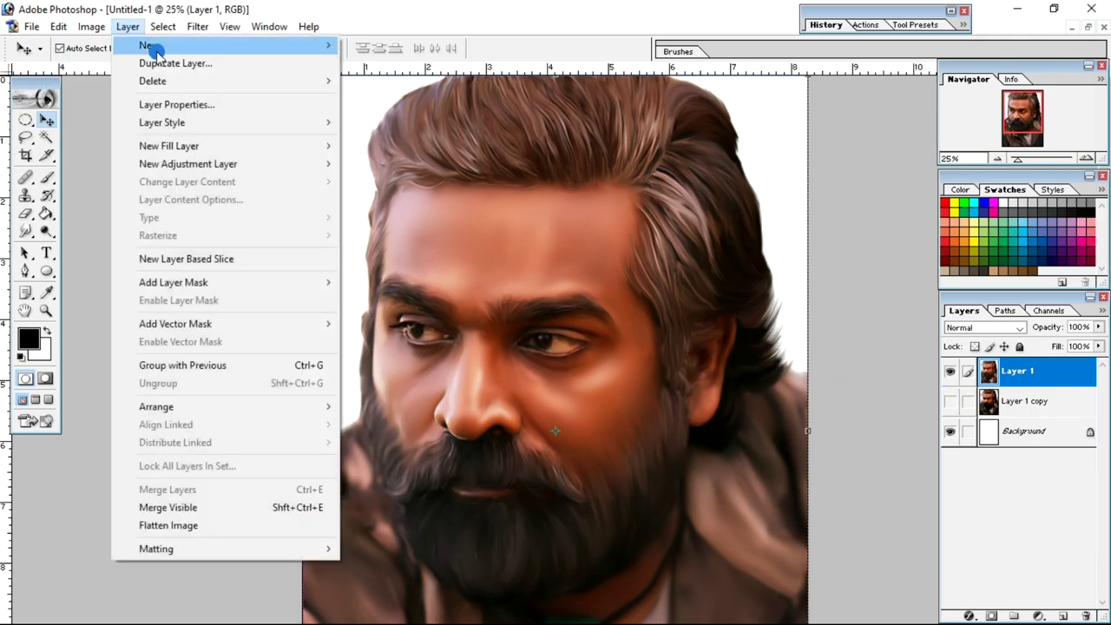
pyautogui.click(258, 65)
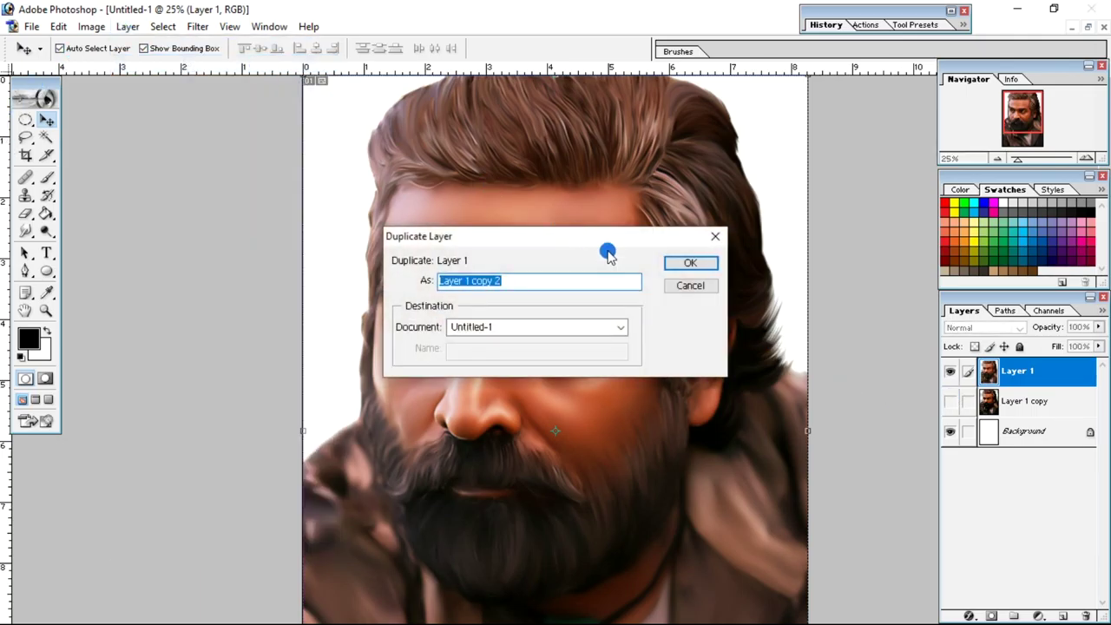
pyautogui.click(689, 262)
pyautogui.click(949, 400)
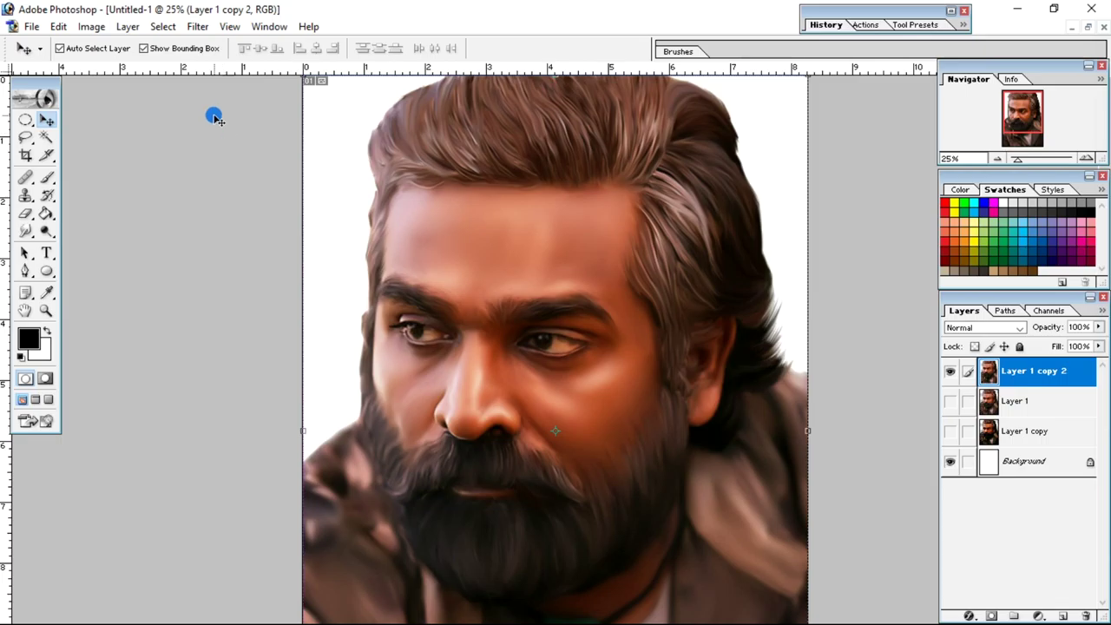
# Step: Open the Hue/Saturation adjustment for Layer 1 copy 2 and preview Colorize on and off
pyautogui.click(91, 27)
pyautogui.click(144, 68)
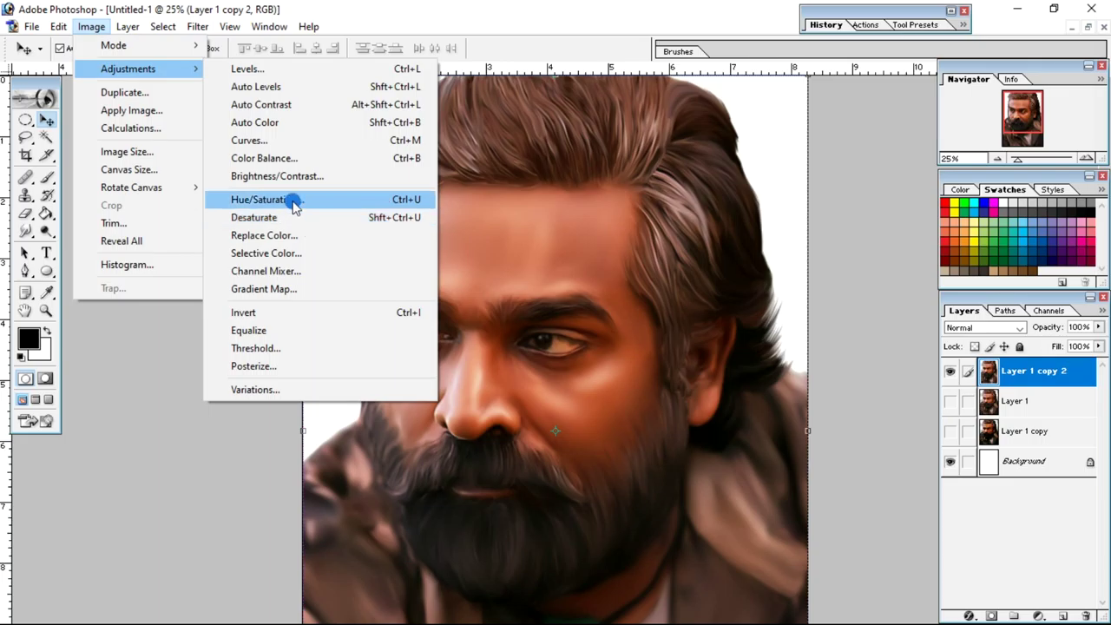
pyautogui.click(294, 202)
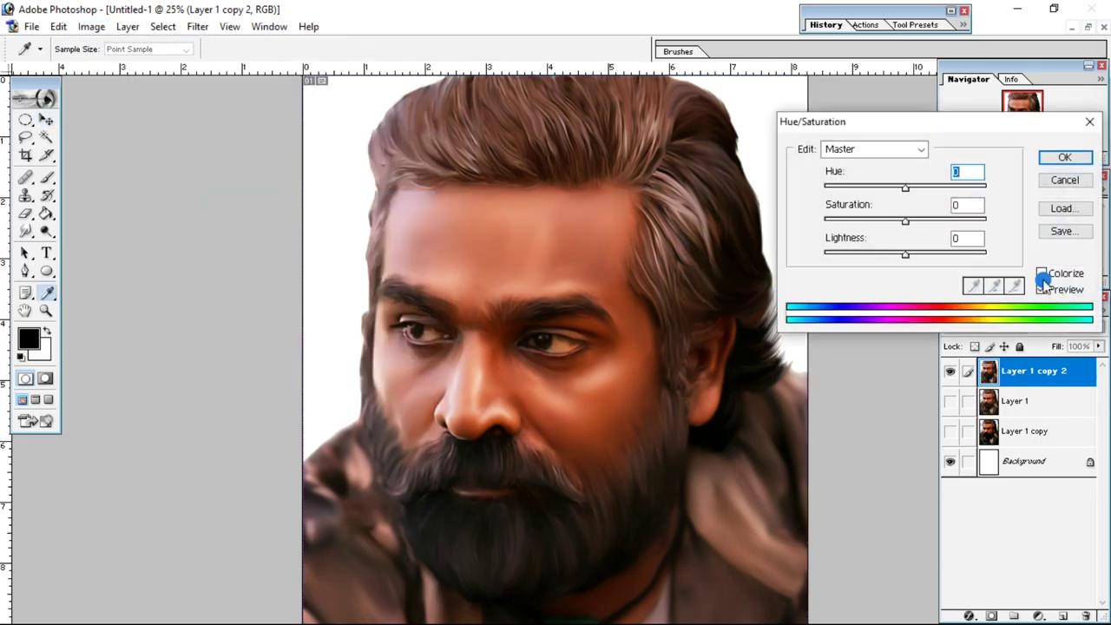
pyautogui.click(1042, 275)
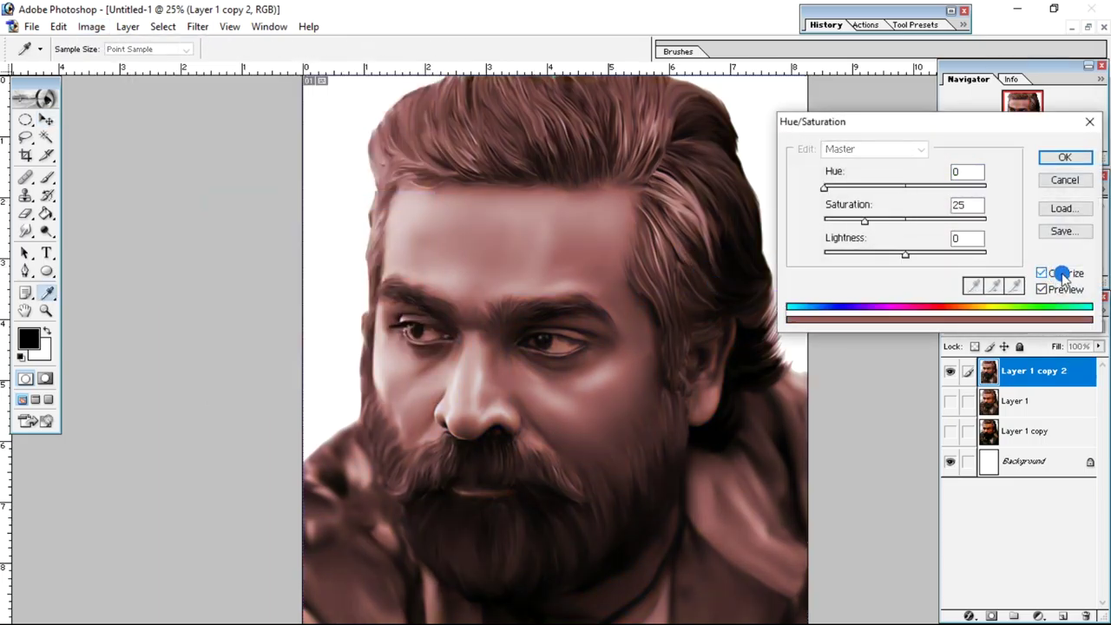
pyautogui.click(1064, 274)
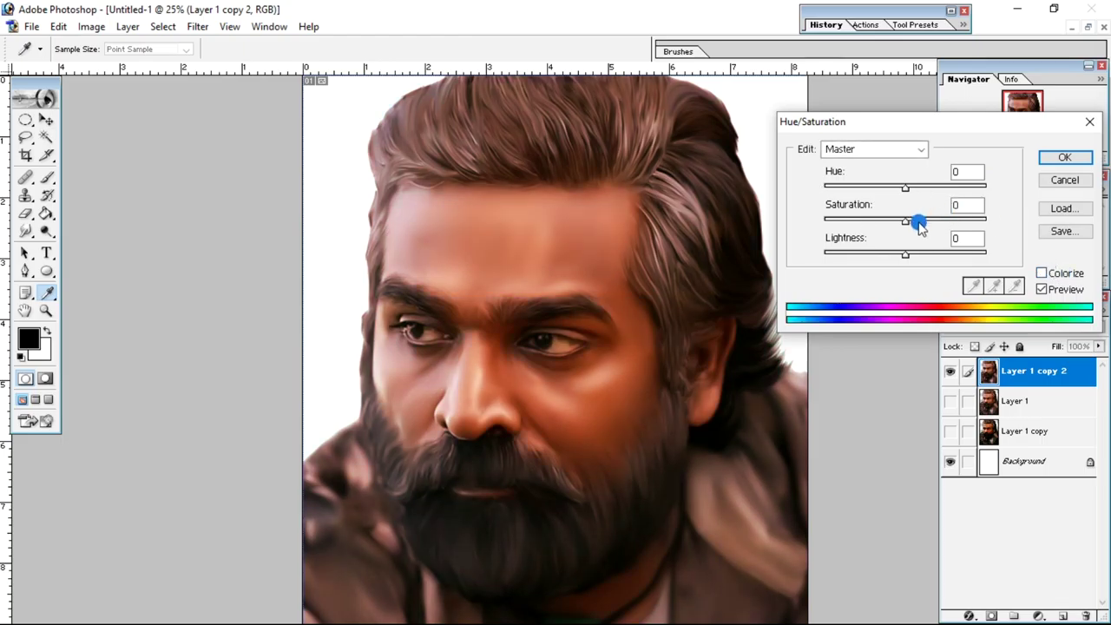
# Step: Set Hue to +2, Saturation to +30 and Lightness to -4 on Layer 1 copy 2, and apply the Hue/Saturation adjustment
pyautogui.moveTo(903, 224); pyautogui.dragTo(919, 224)
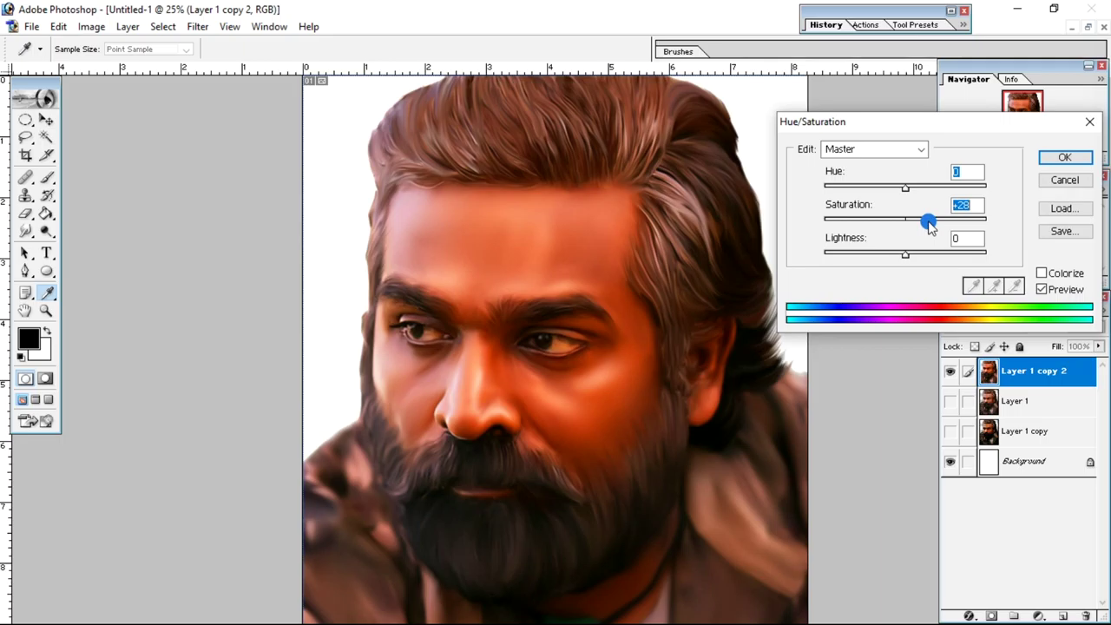
pyautogui.moveTo(929, 223); pyautogui.dragTo(933, 224)
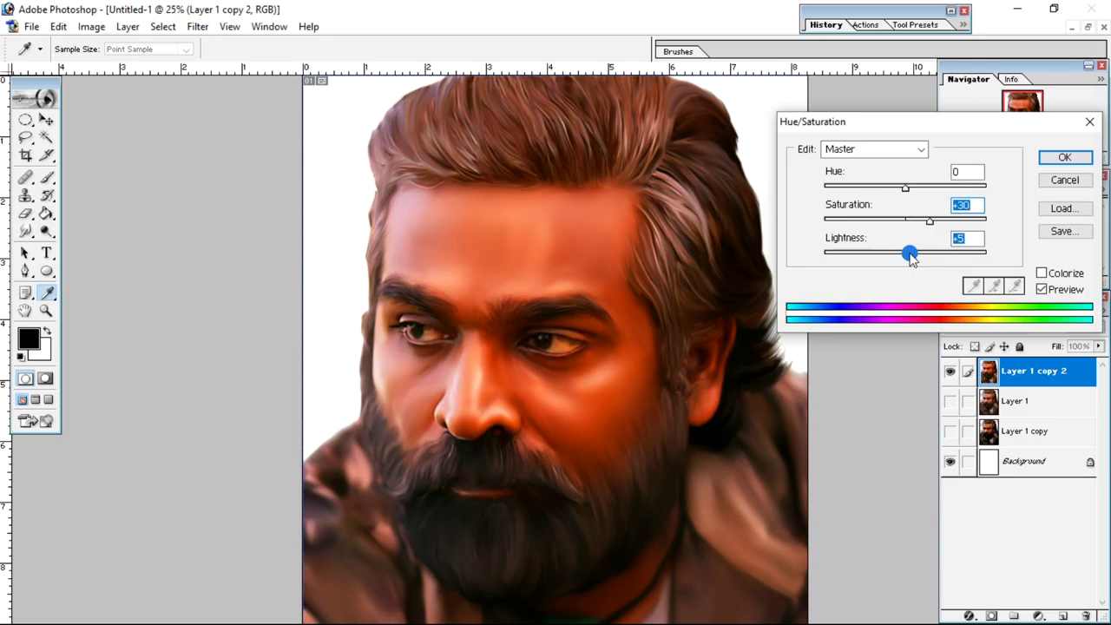
pyautogui.moveTo(909, 259); pyautogui.dragTo(905, 258)
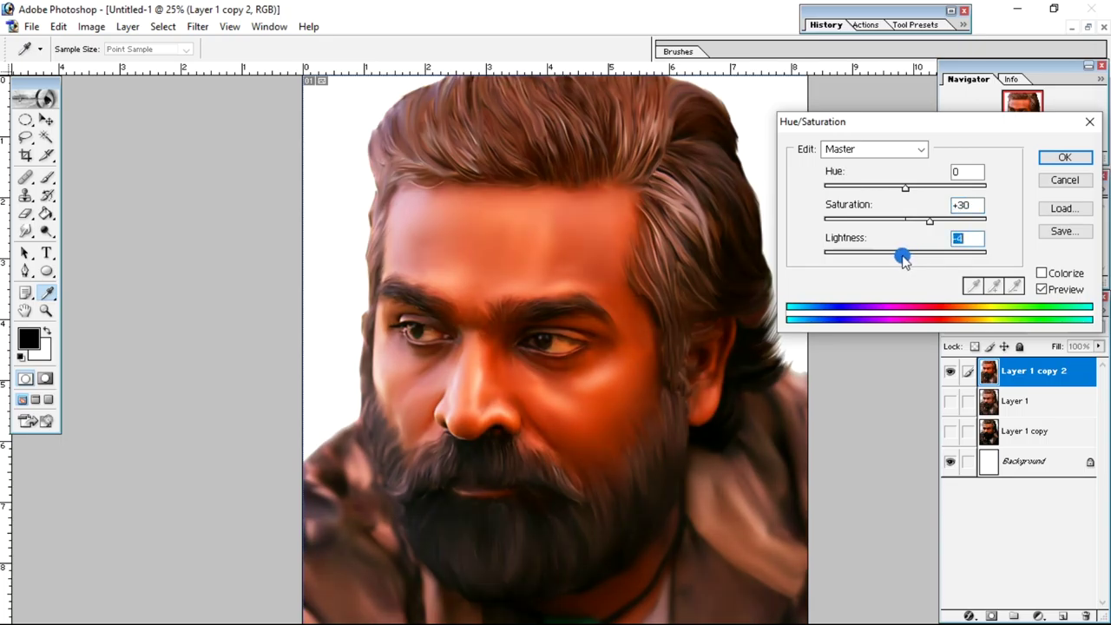
pyautogui.moveTo(896, 191); pyautogui.dragTo(908, 191)
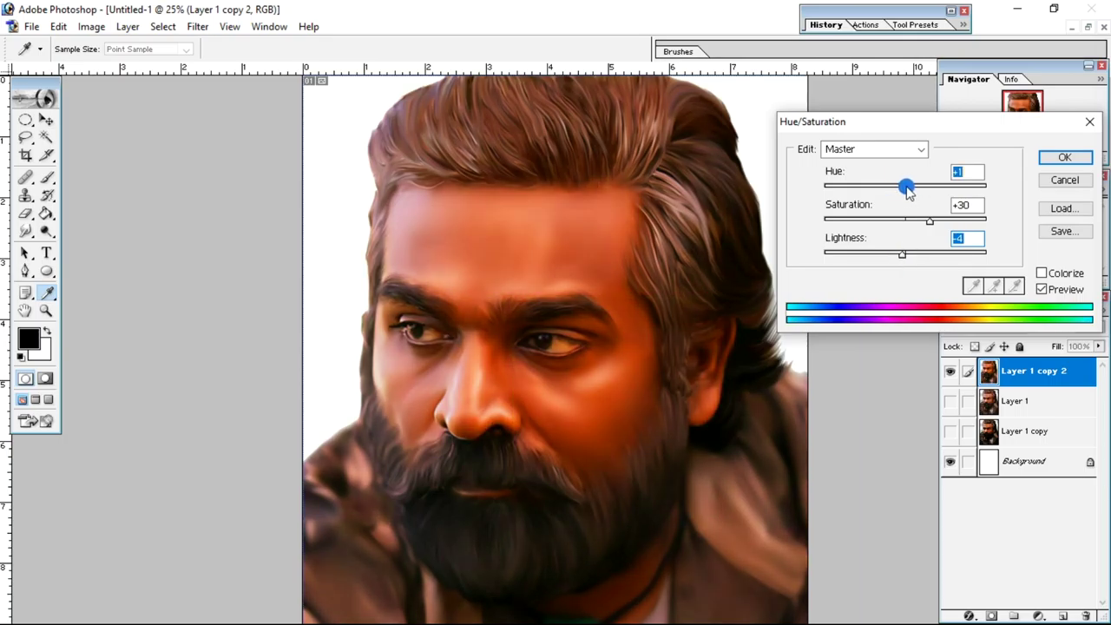
pyautogui.moveTo(871, 187); pyautogui.dragTo(908, 193)
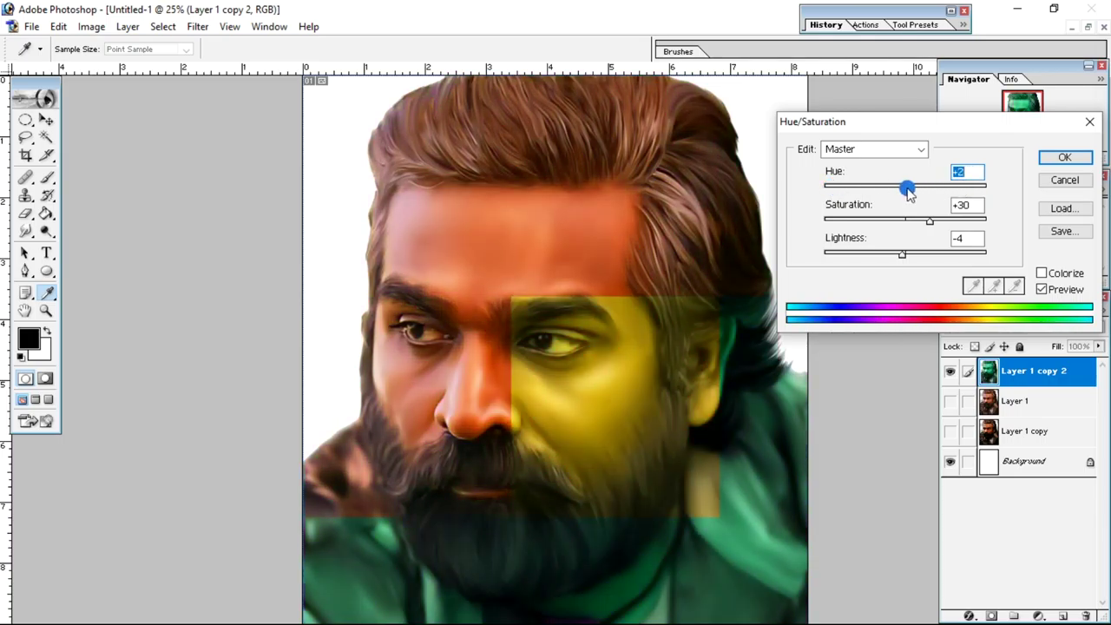
pyautogui.click(1074, 157)
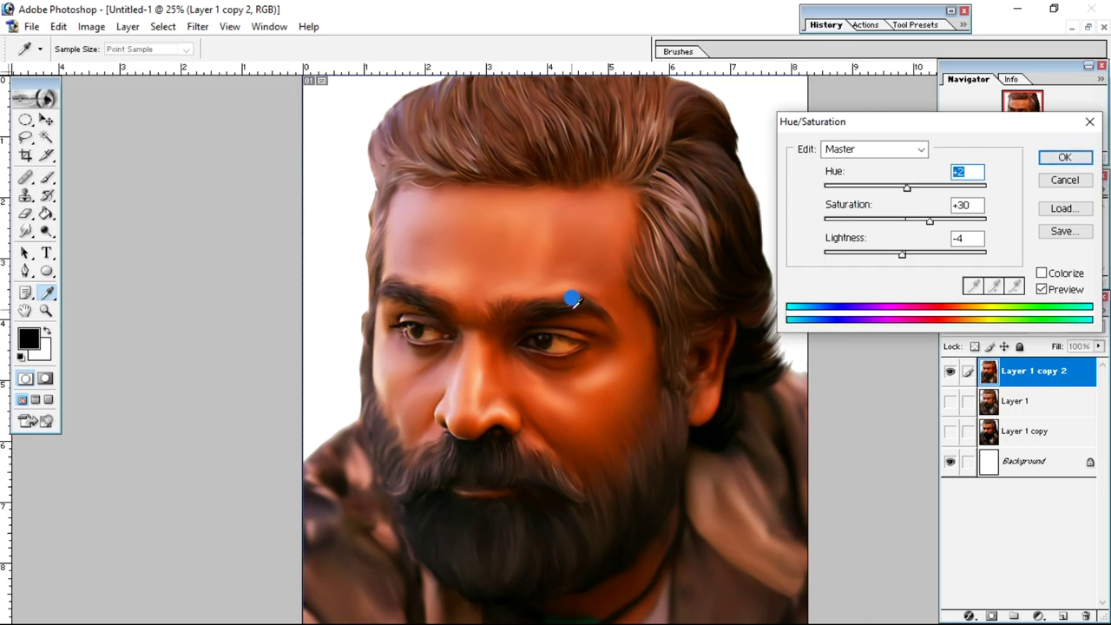
pyautogui.click(1062, 156)
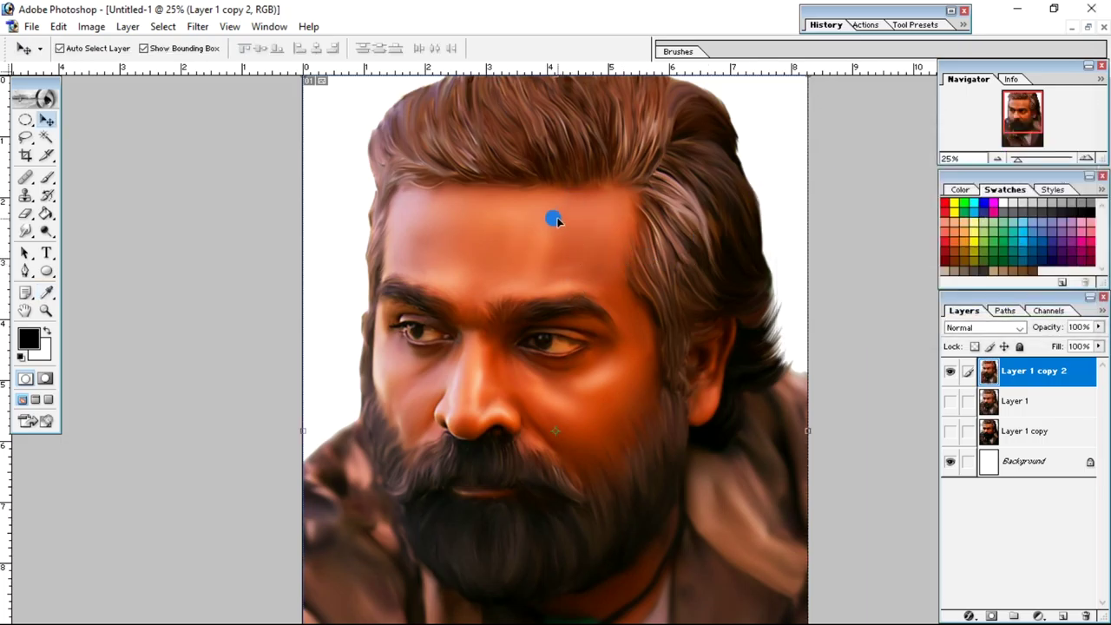
# Step: Show Layer 1 and Layer 1 copy, and toggle Layer 1 copy 2 to compare the Hue/Saturation result with the original portrait
pyautogui.click(945, 401)
pyautogui.click(948, 370)
pyautogui.click(948, 371)
pyautogui.click(953, 432)
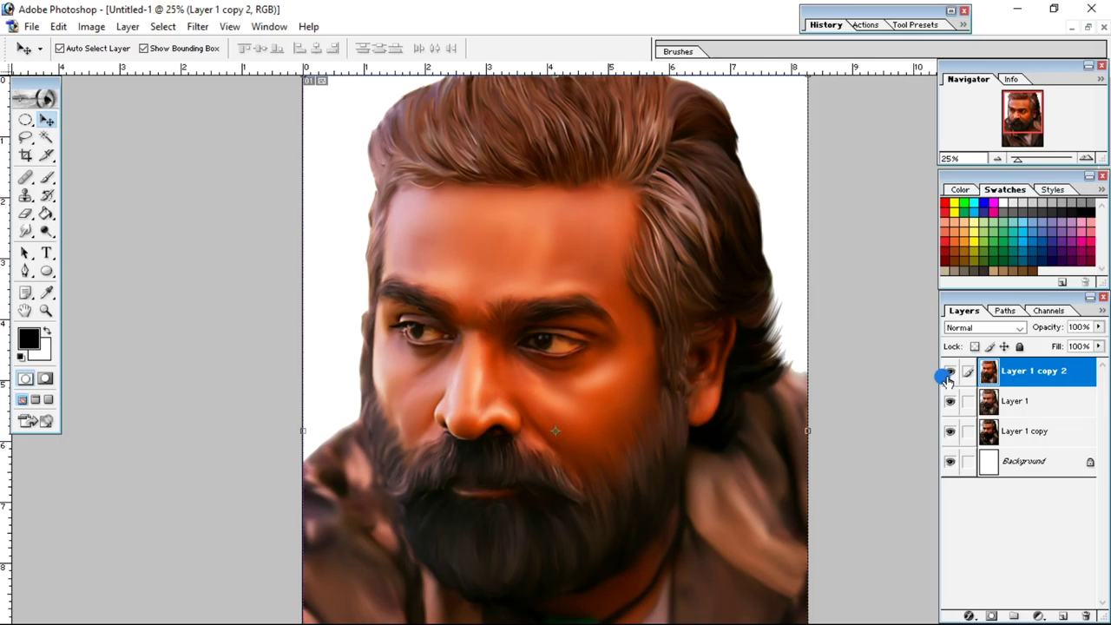
pyautogui.click(948, 371)
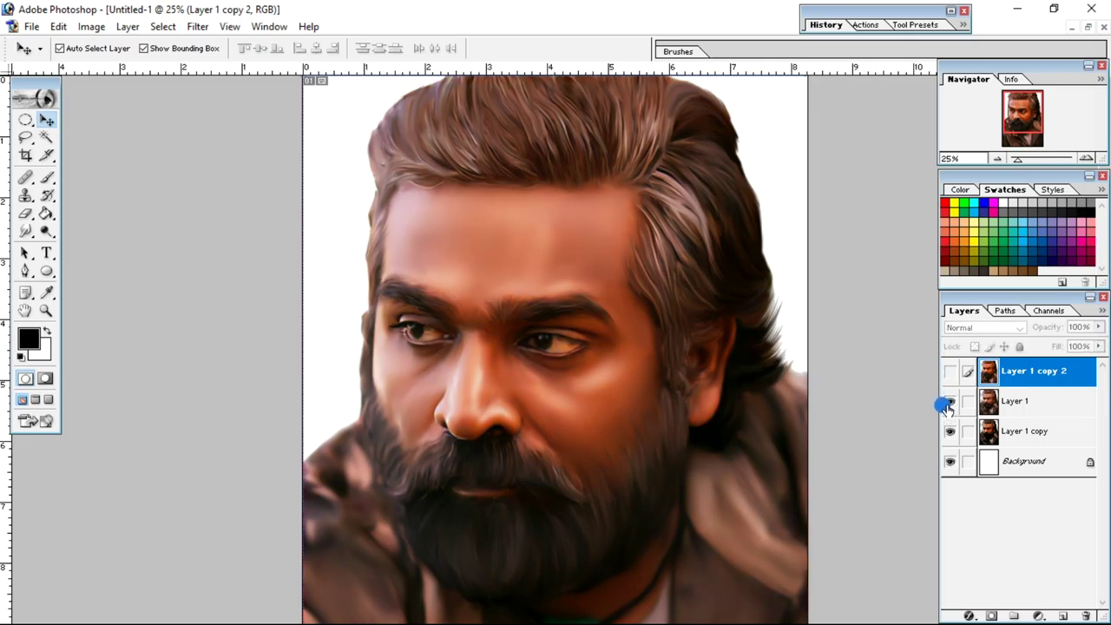
# Step: Hide Layer 1 and toggle Layer 1 copy 2 and Layer 1 copy to compare the Hue/Saturation and Selective Color versions
pyautogui.click(948, 402)
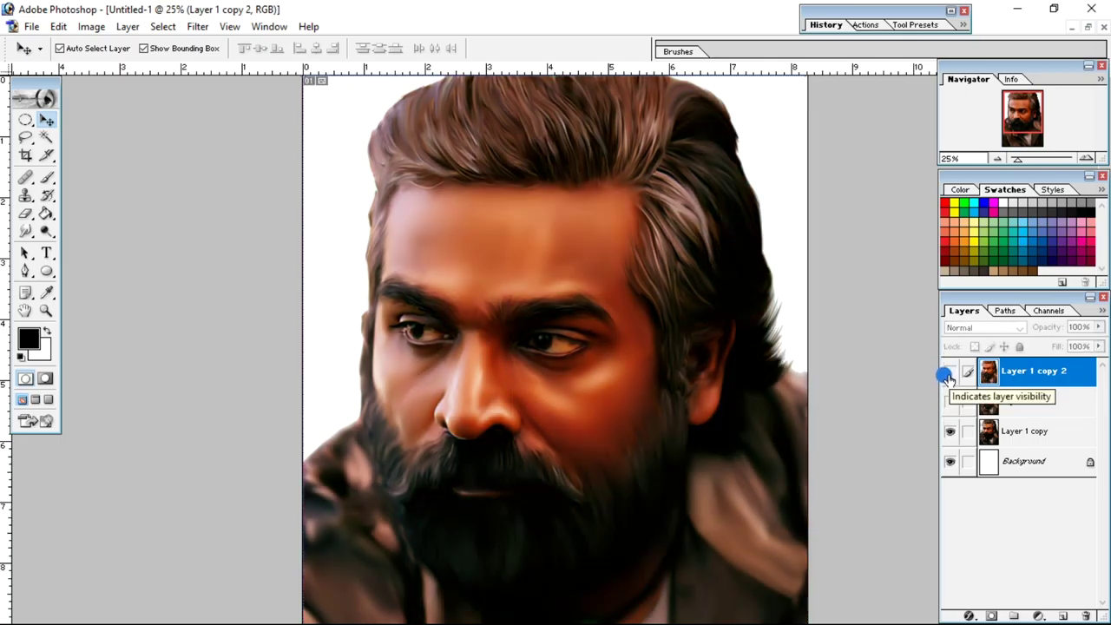
pyautogui.click(947, 373)
pyautogui.click(948, 428)
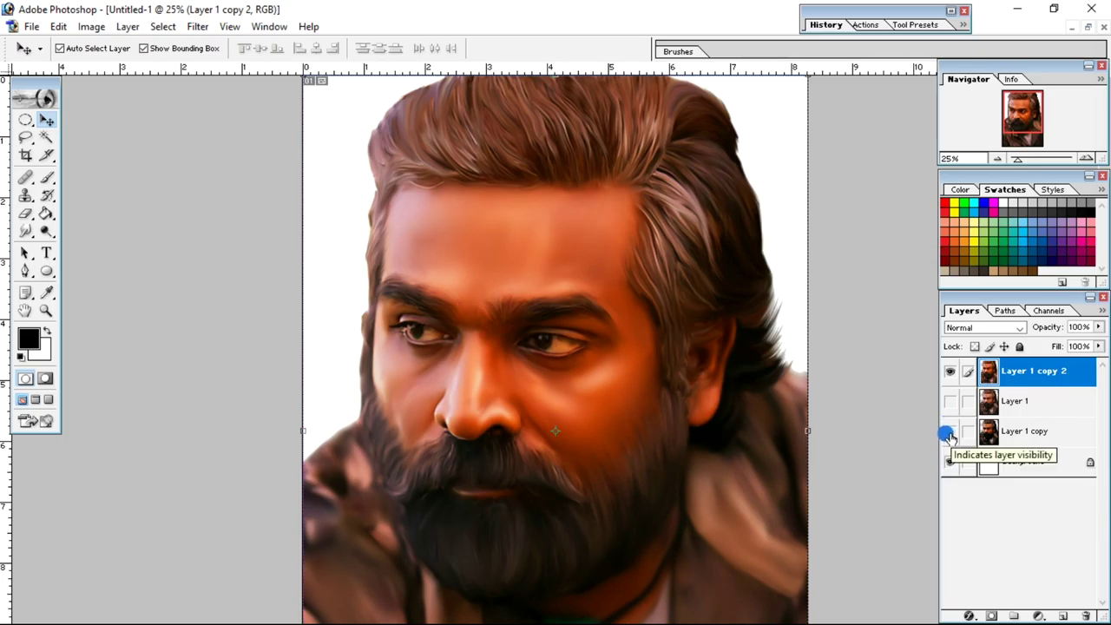
pyautogui.click(948, 433)
pyautogui.click(947, 373)
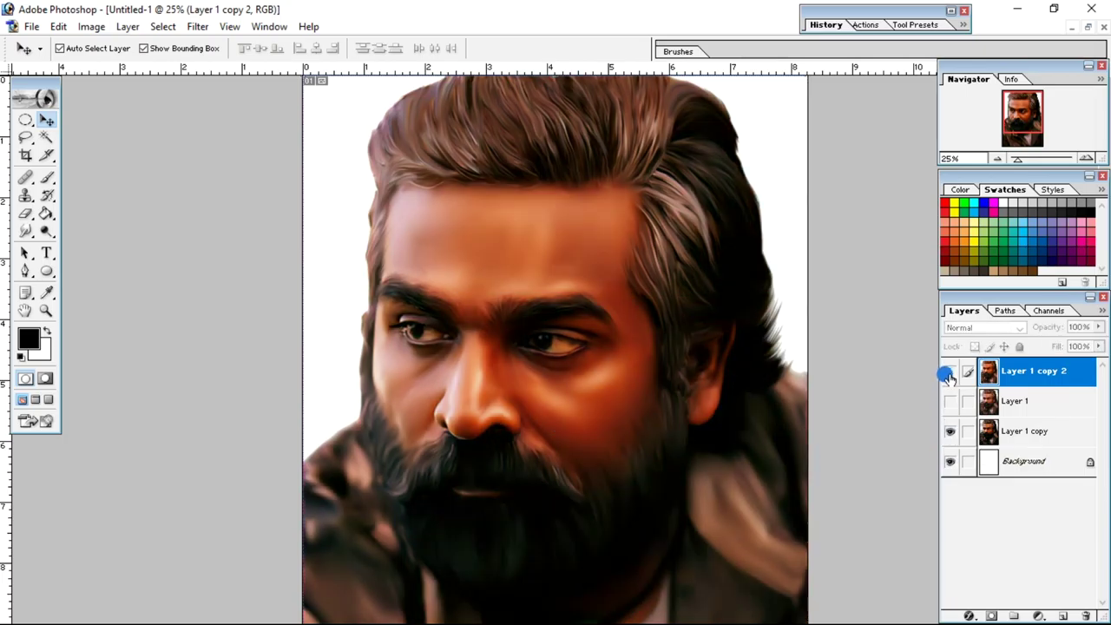
pyautogui.click(948, 374)
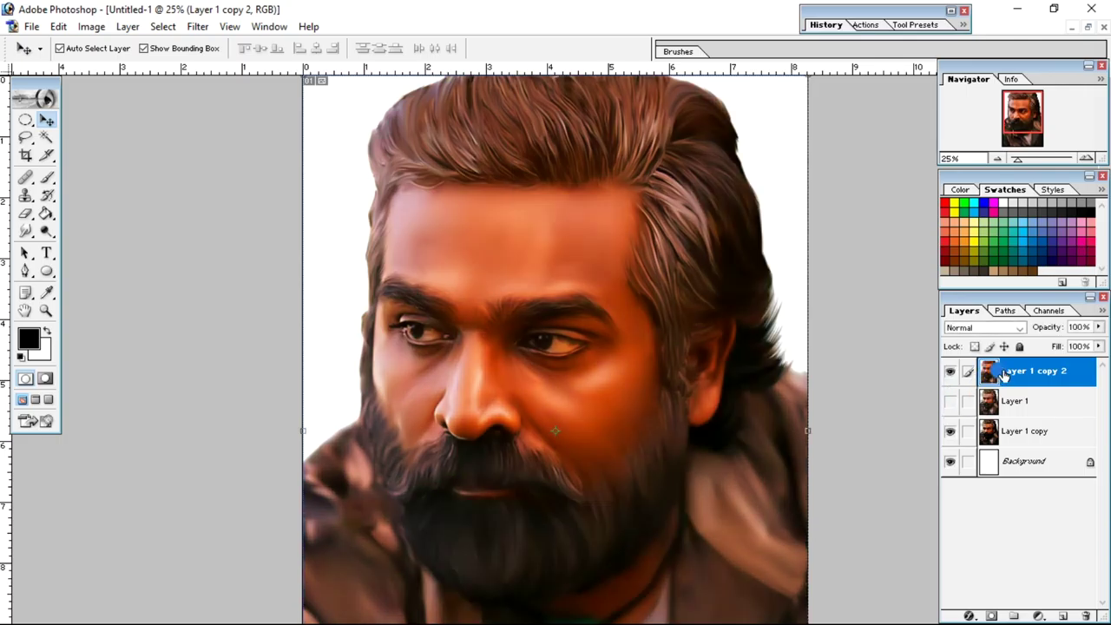
# Step: Move Layer 1 copy 2 below Layer 1 copy in the layer order and hide both copies
pyautogui.moveTo(1012, 375); pyautogui.dragTo(1007, 432)
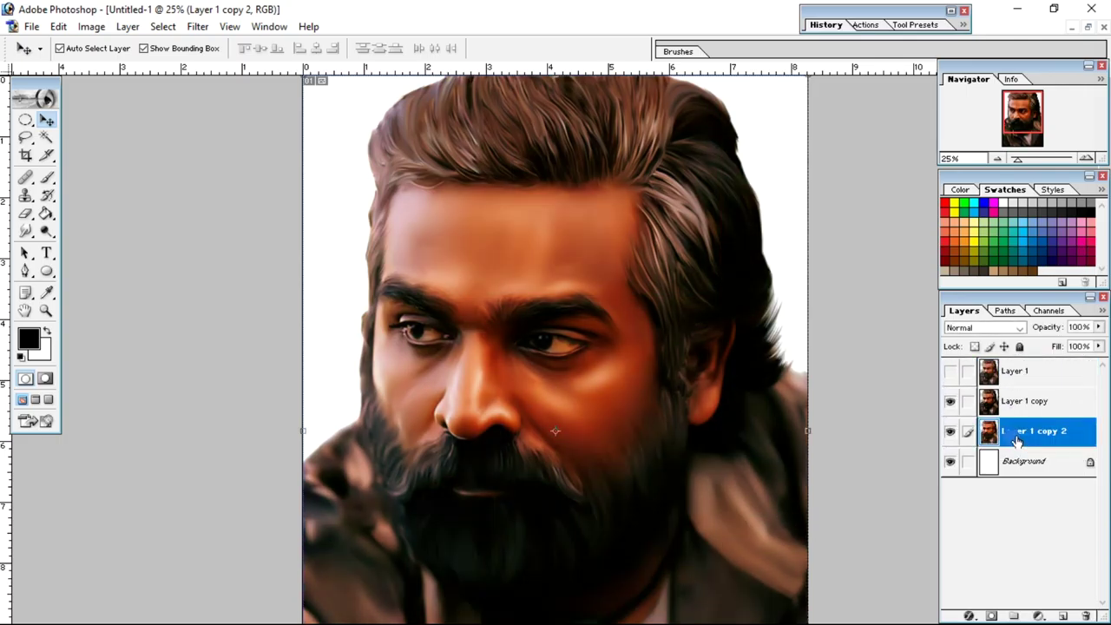
pyautogui.click(954, 404)
pyautogui.click(952, 434)
pyautogui.click(952, 438)
# Step: Make Layer 1 visible, duplicate it within the same document and leave only the new duplicate showing above the background
pyautogui.click(1015, 371)
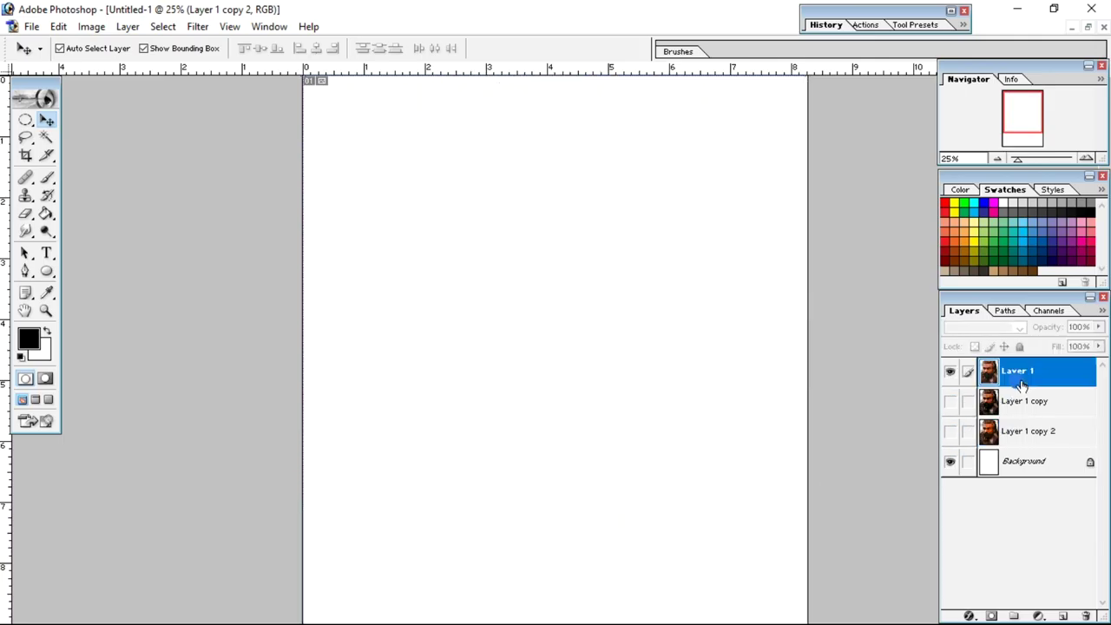
pyautogui.click(951, 370)
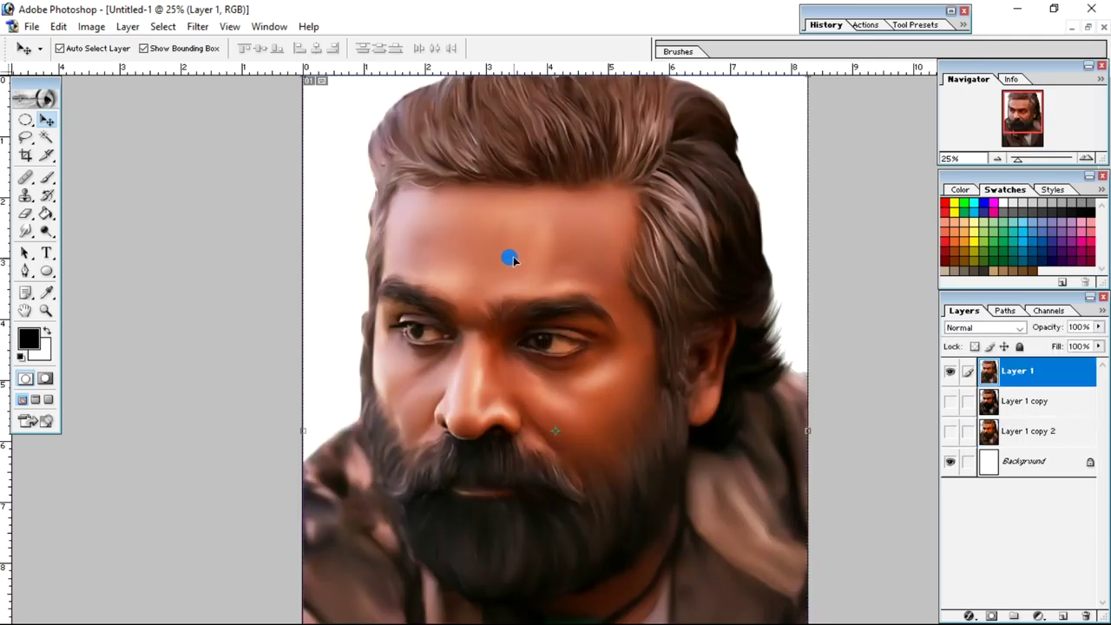
pyautogui.click(137, 27)
pyautogui.click(184, 62)
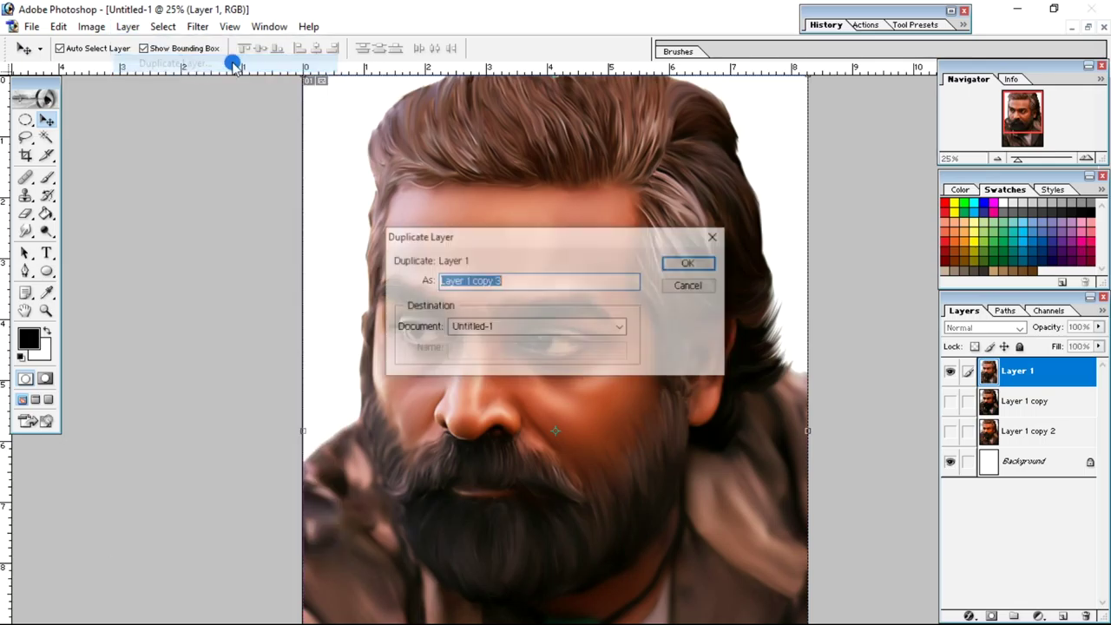
pyautogui.click(674, 265)
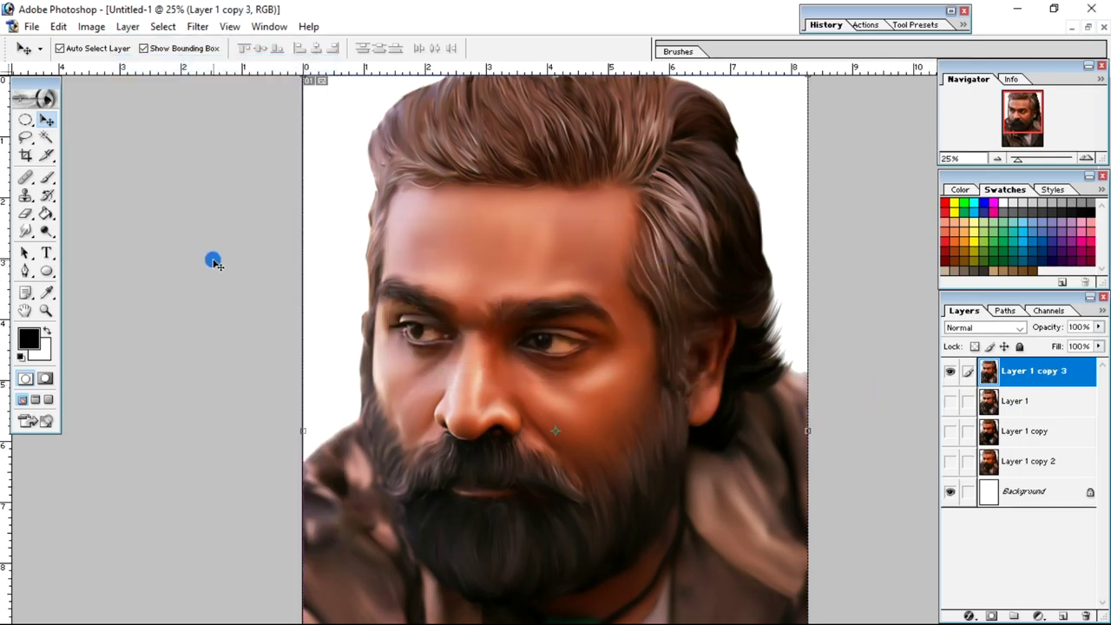
# Step: Try Desaturate on Layer 1 copy 3, and step back to undo it
pyautogui.click(66, 28)
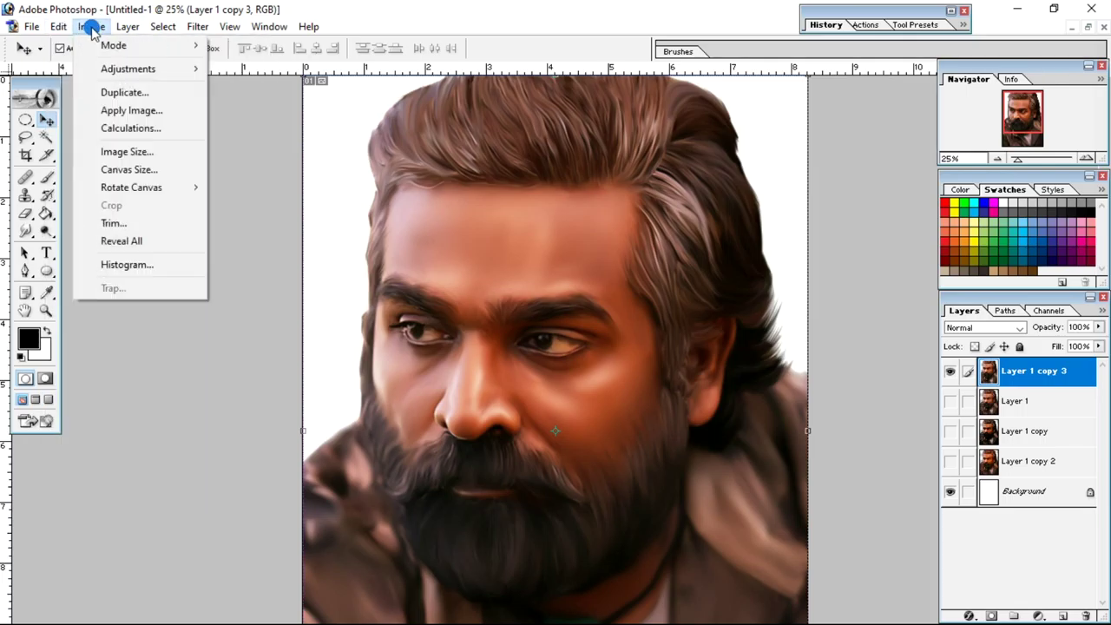
pyautogui.moveTo(122, 67)
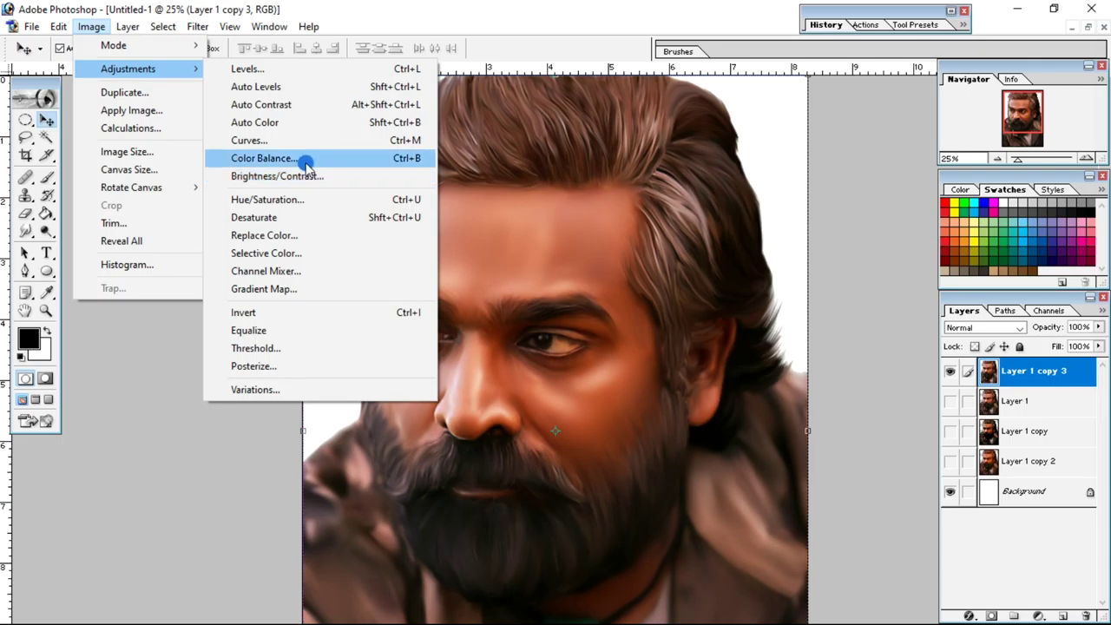
pyautogui.click(293, 222)
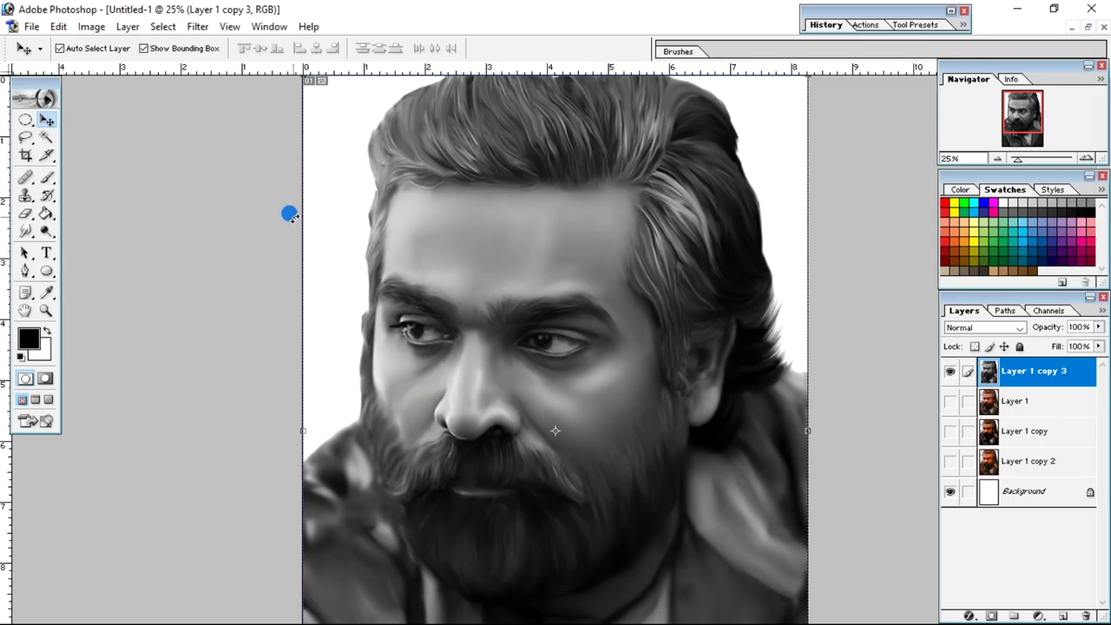
pyautogui.click(57, 26)
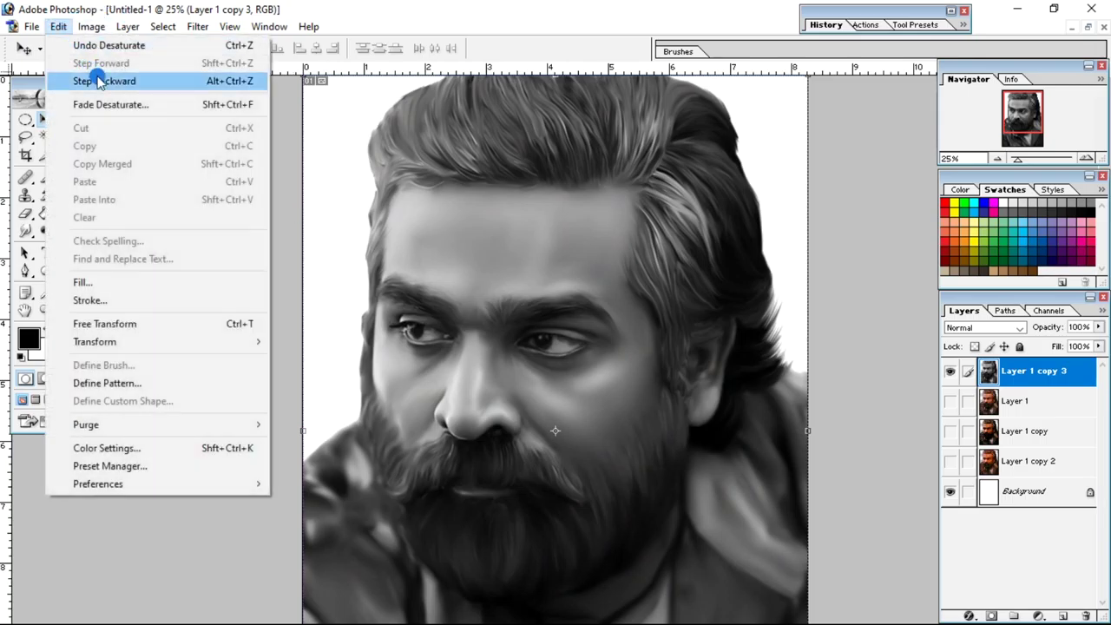
pyautogui.click(102, 81)
pyautogui.click(93, 27)
pyautogui.click(121, 69)
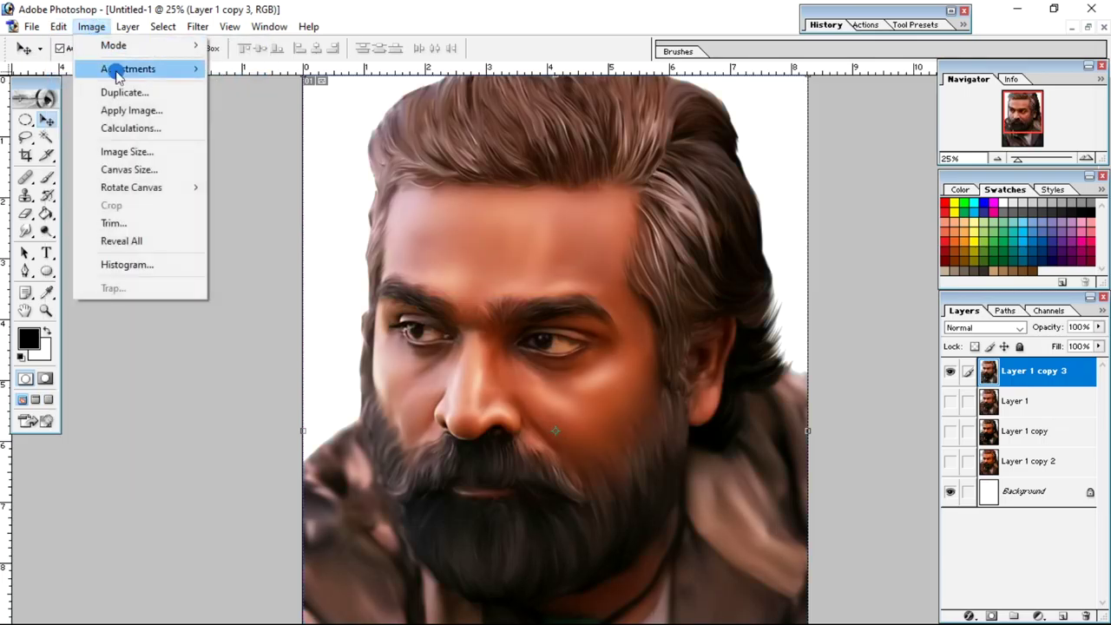
pyautogui.click(279, 71)
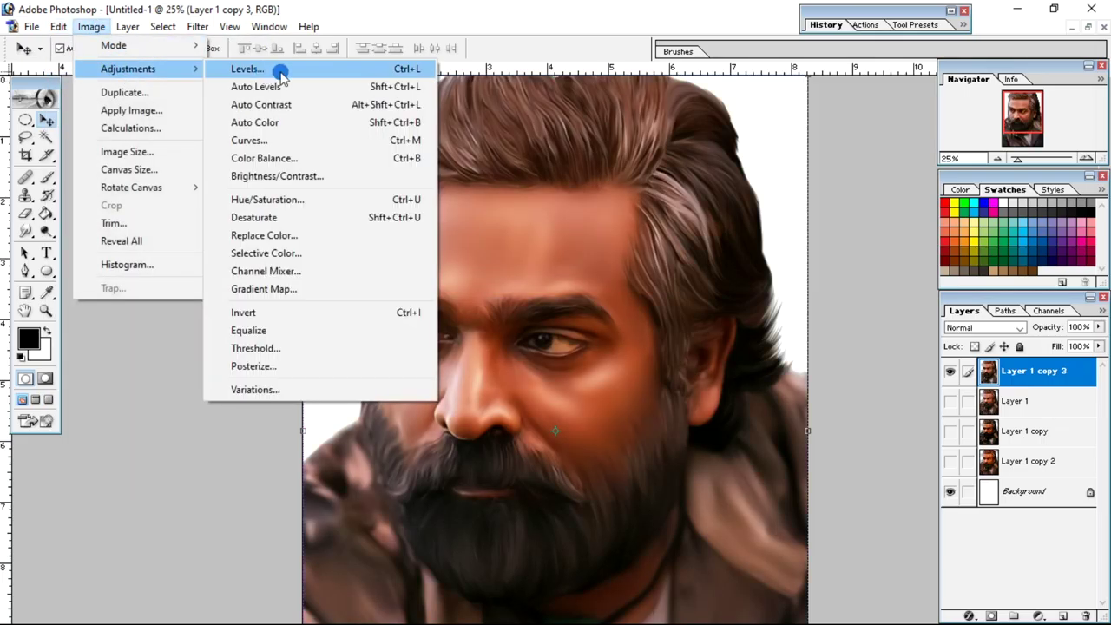
pyautogui.click(326, 252)
pyautogui.click(331, 196)
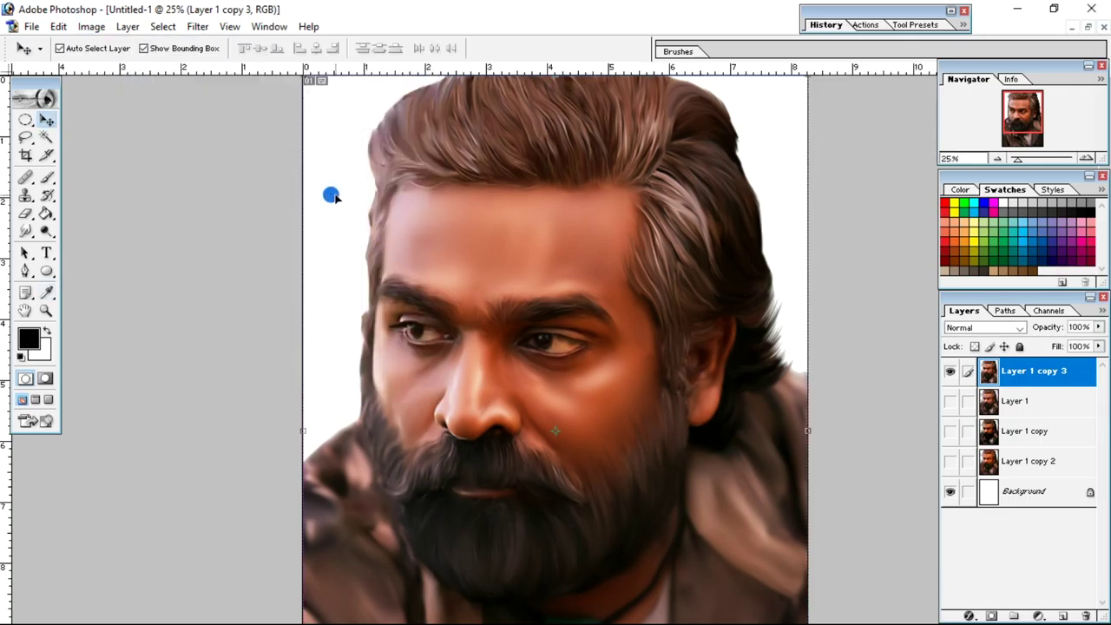
# Step: Start a Color Balance adjustment on Layer 1 copy 3 and set the midtones levels to +30, +13 and -16
pyautogui.hotkey('ctrl', 'b')
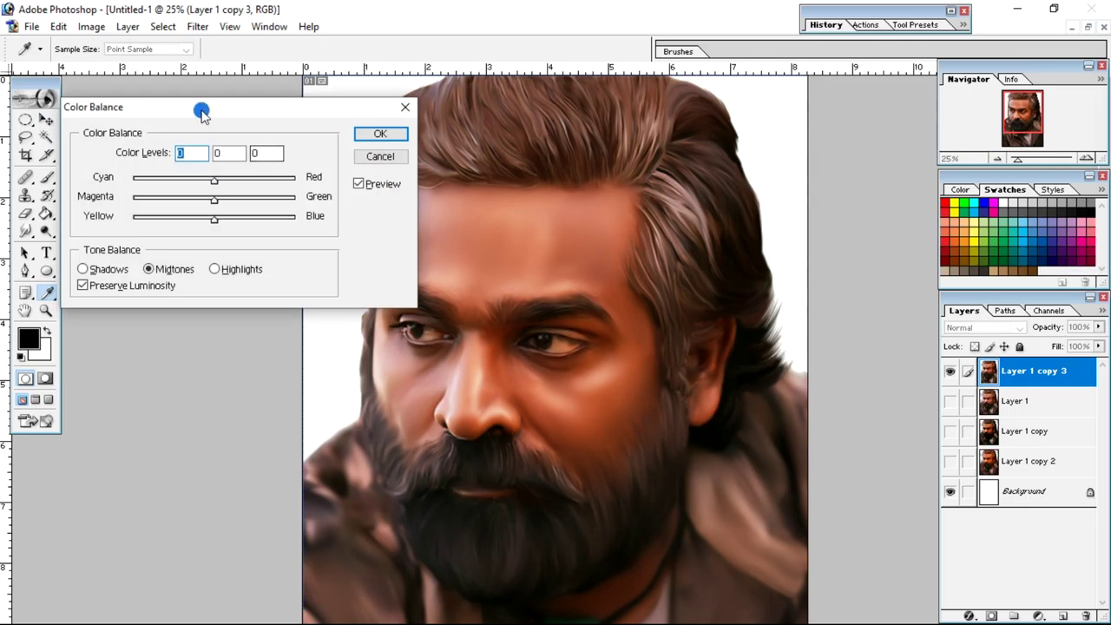
pyautogui.moveTo(199, 106); pyautogui.dragTo(178, 113)
pyautogui.click(186, 179)
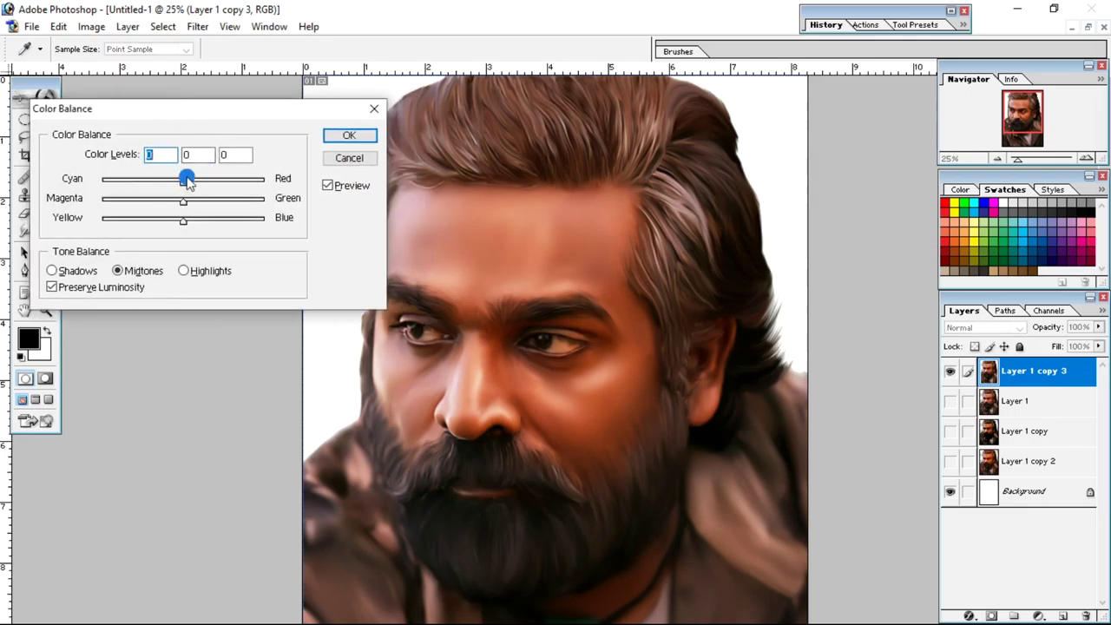
pyautogui.moveTo(187, 182); pyautogui.dragTo(209, 188)
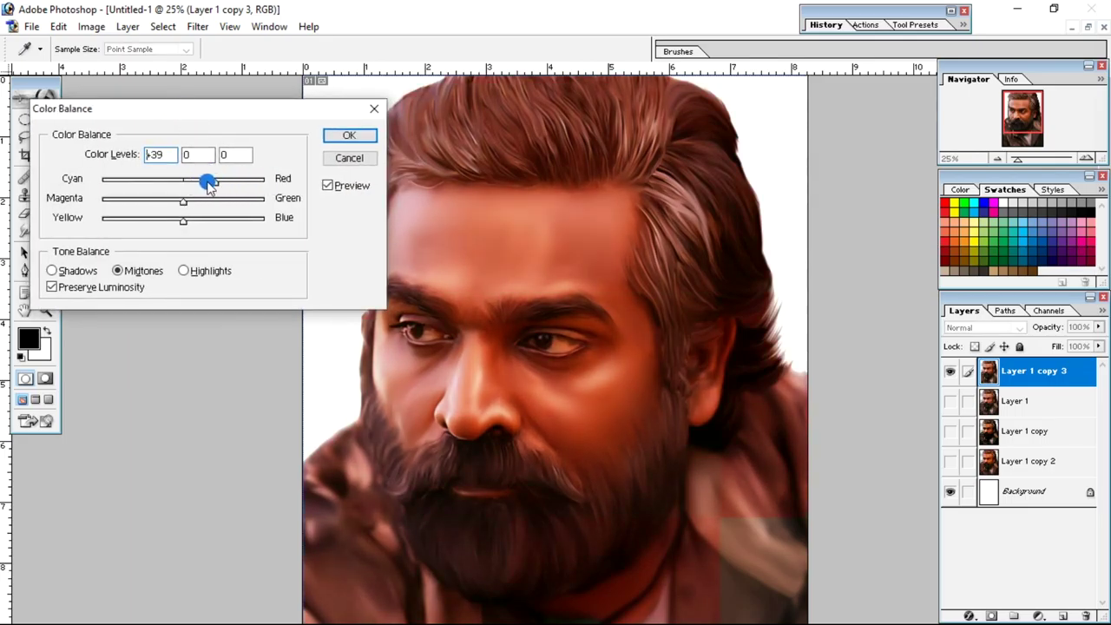
pyautogui.click(181, 207)
pyautogui.moveTo(186, 200); pyautogui.dragTo(174, 224)
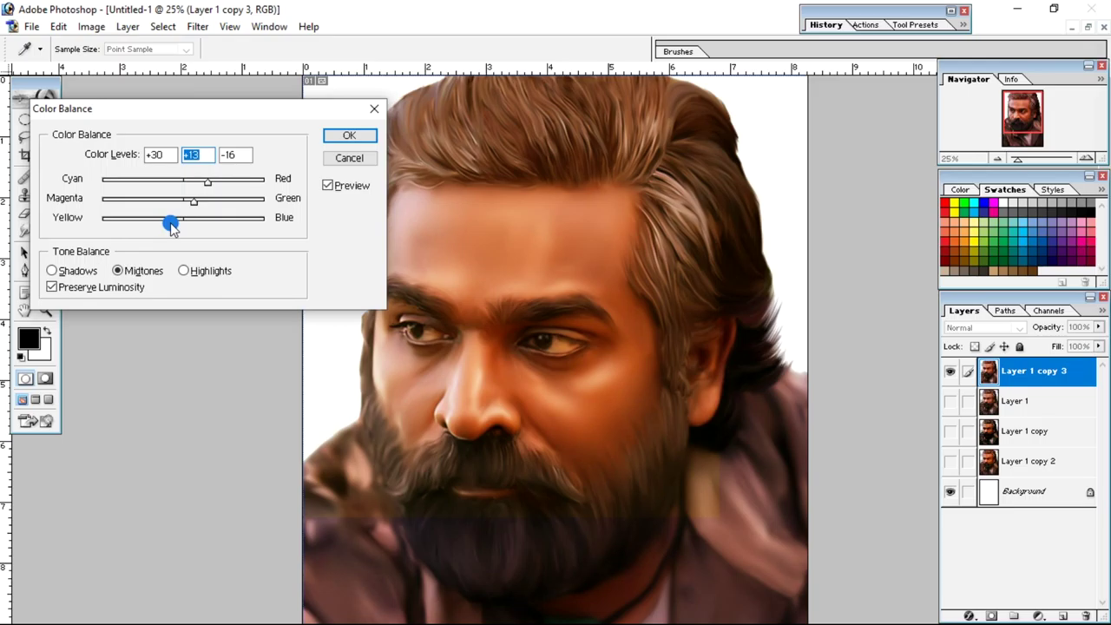
# Step: Set the Color Balance highlights levels to +14, -14 and -24, compare with the preview off and on, and apply the adjustment
pyautogui.click(183, 271)
pyautogui.click(184, 184)
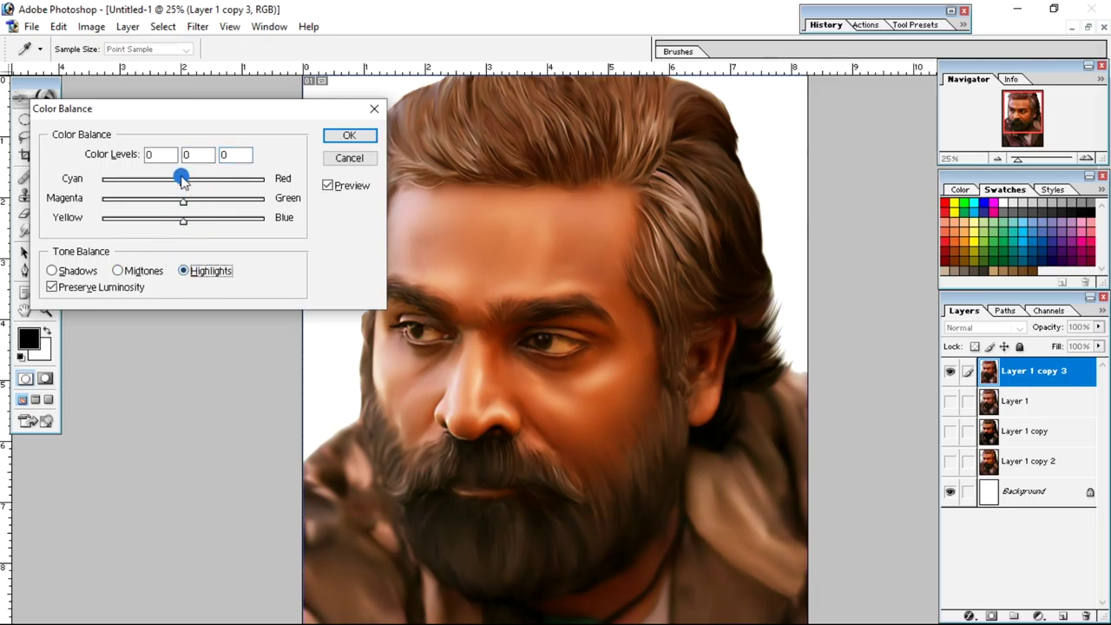
pyautogui.moveTo(196, 190); pyautogui.dragTo(172, 202)
pyautogui.click(328, 185)
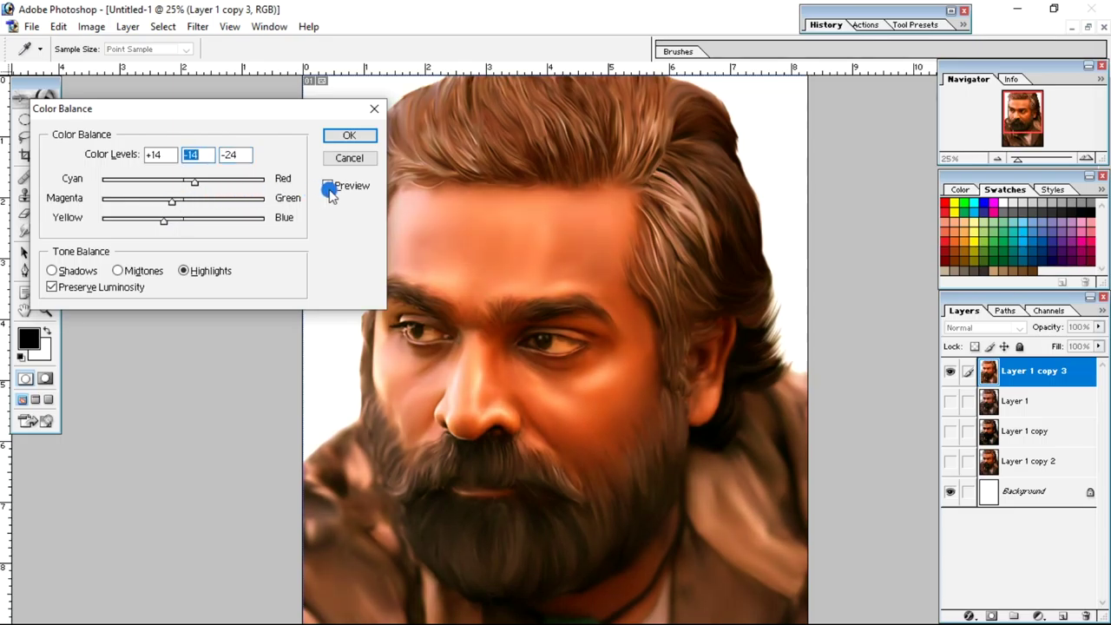
pyautogui.click(330, 186)
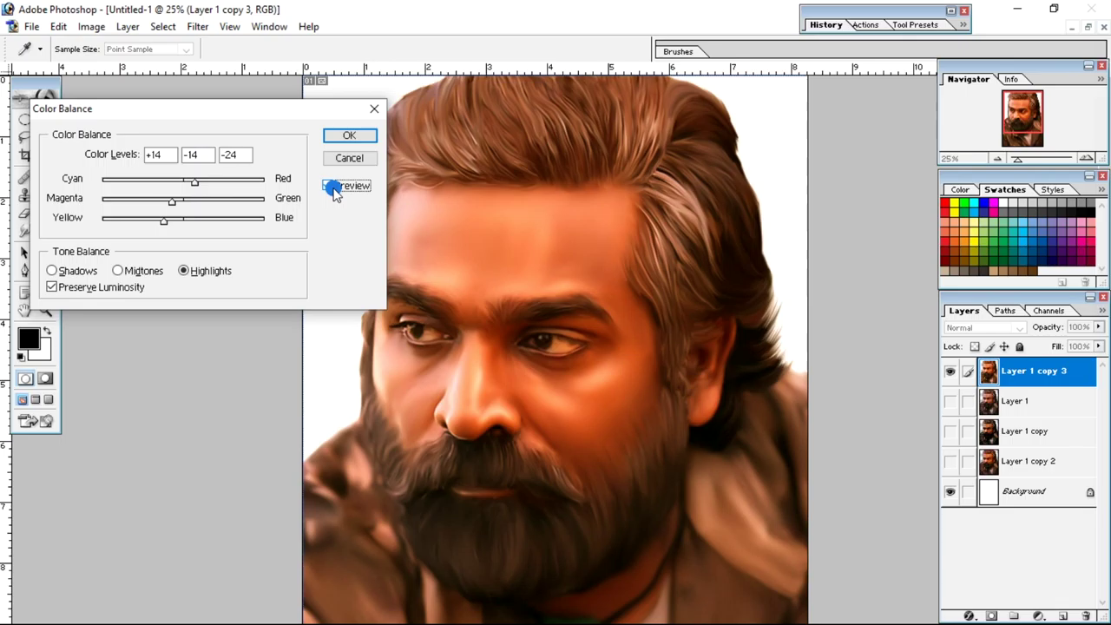
pyautogui.click(358, 137)
pyautogui.press('v')
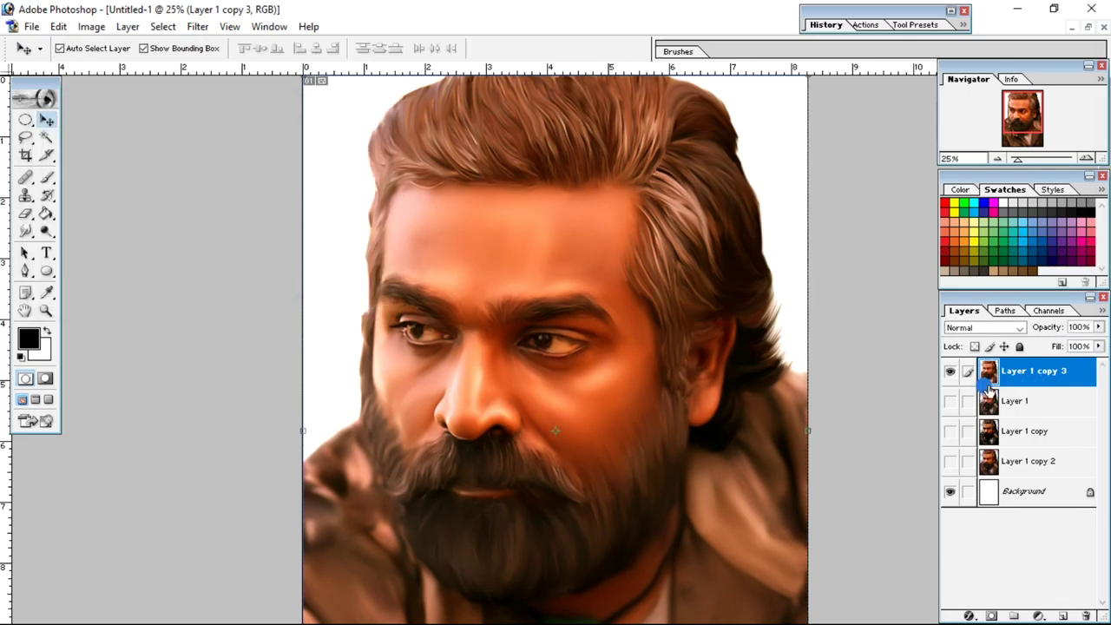
# Step: Toggle the visibility of Layer 1 and its copies to compare the differently adjusted versions of the portrait
pyautogui.click(949, 402)
pyautogui.click(949, 432)
pyautogui.click(950, 461)
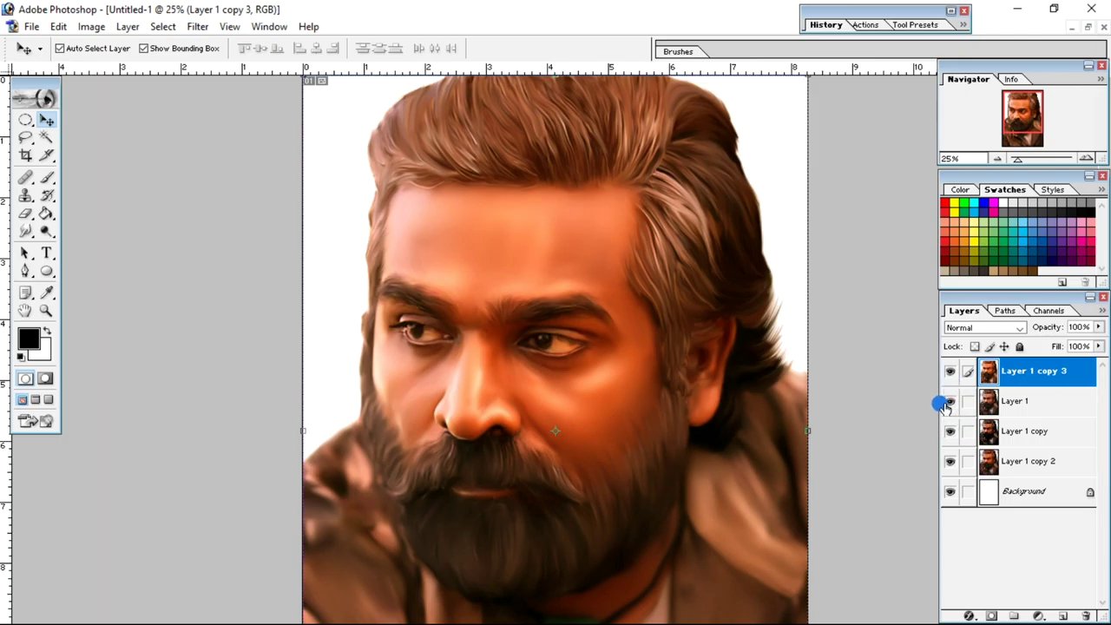
pyautogui.click(949, 401)
pyautogui.click(947, 371)
pyautogui.click(948, 432)
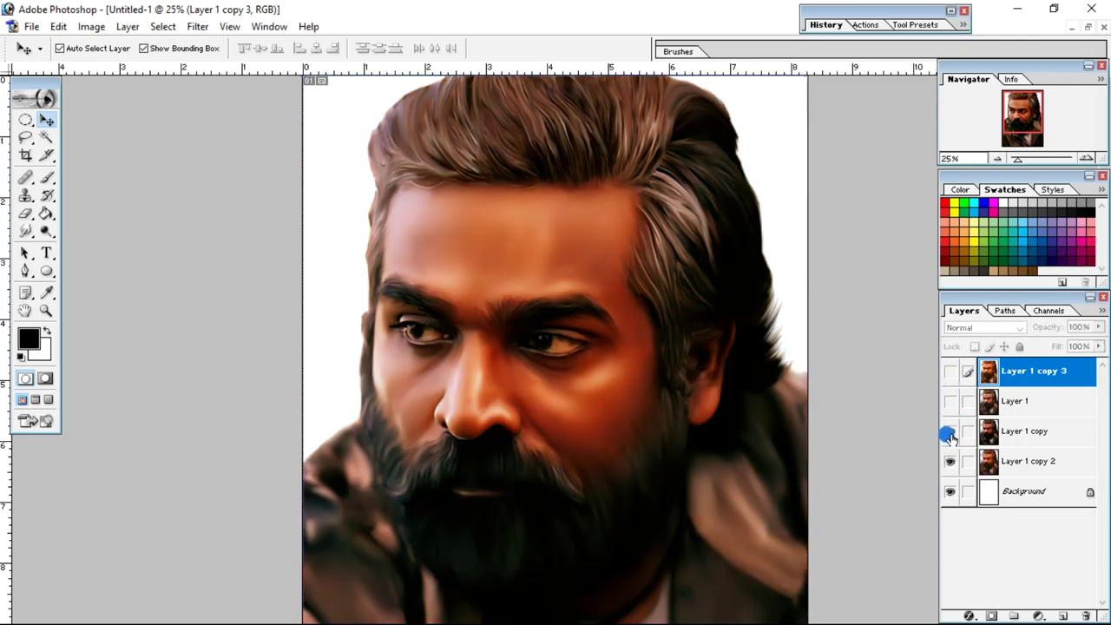
pyautogui.click(948, 401)
pyautogui.click(949, 371)
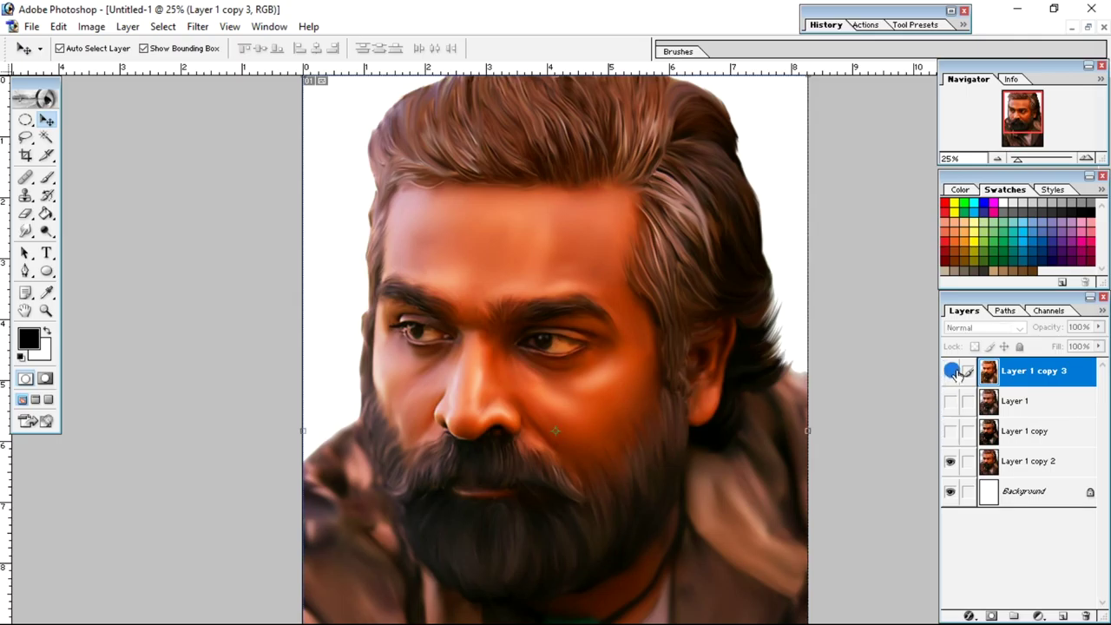
# Step: Move Layer 1 copy 3 below Layer 1 copy 2 in the layer order and hide all the copies
pyautogui.moveTo(1032, 374); pyautogui.dragTo(1026, 476)
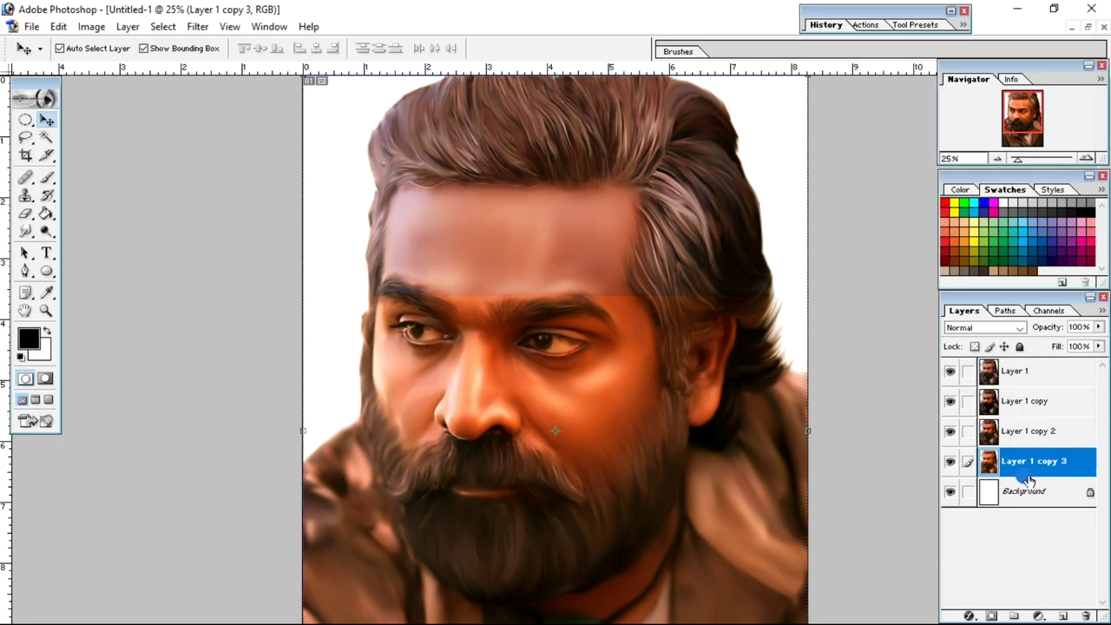
pyautogui.click(950, 401)
pyautogui.click(950, 461)
# Step: Duplicate Layer 1 within the same document and hide the original Layer 1 beneath the new duplicate
pyautogui.click(1014, 373)
pyautogui.click(363, 61)
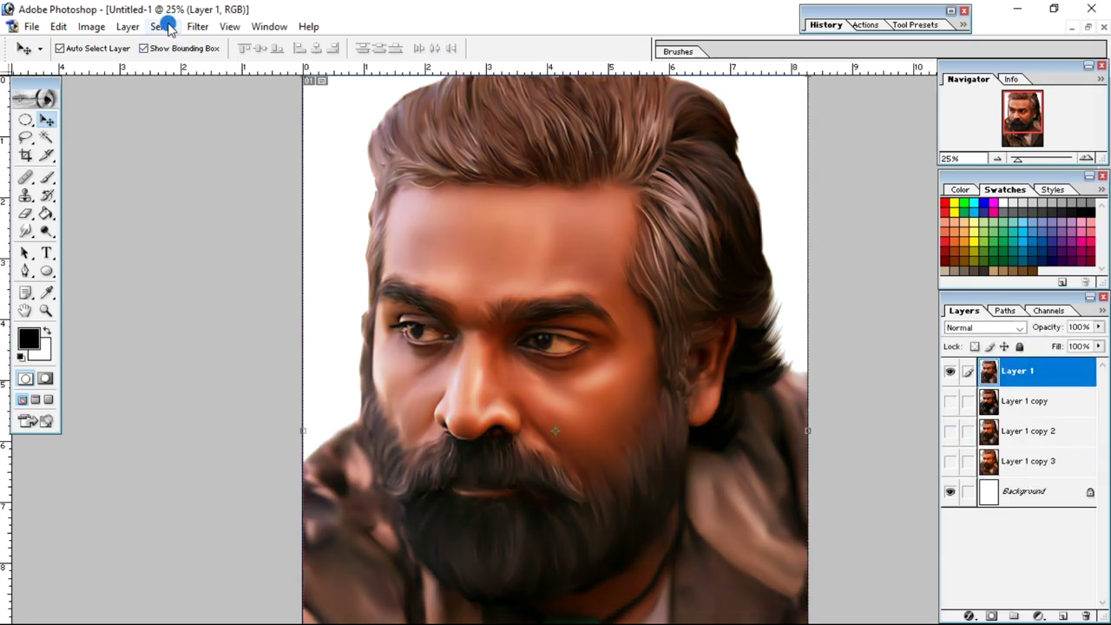
pyautogui.click(139, 33)
pyautogui.click(161, 62)
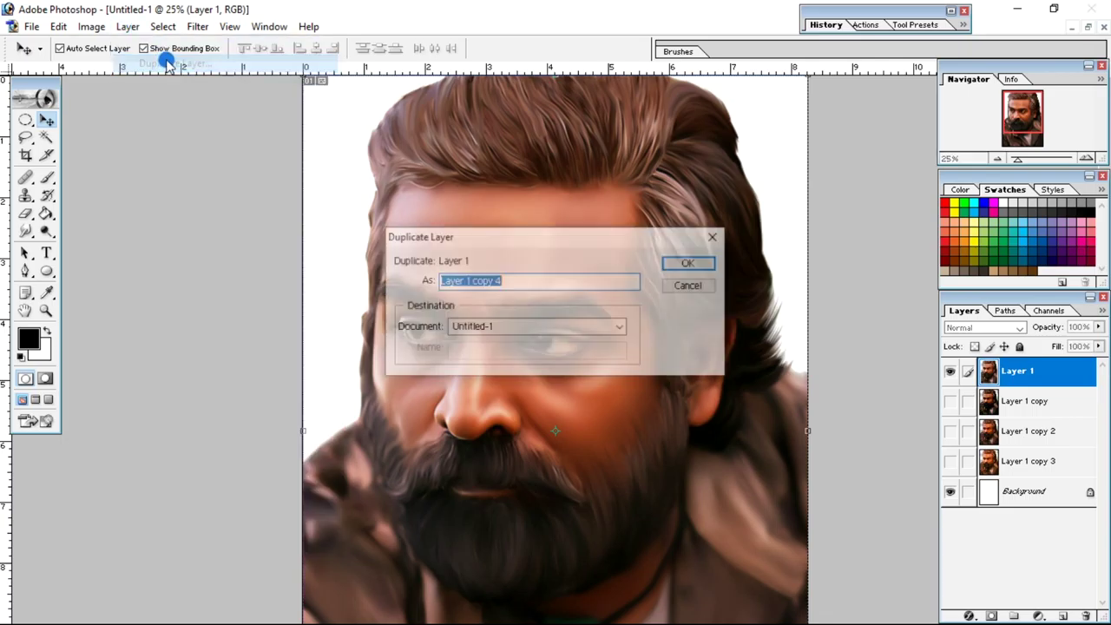
pyautogui.click(664, 268)
pyautogui.click(949, 404)
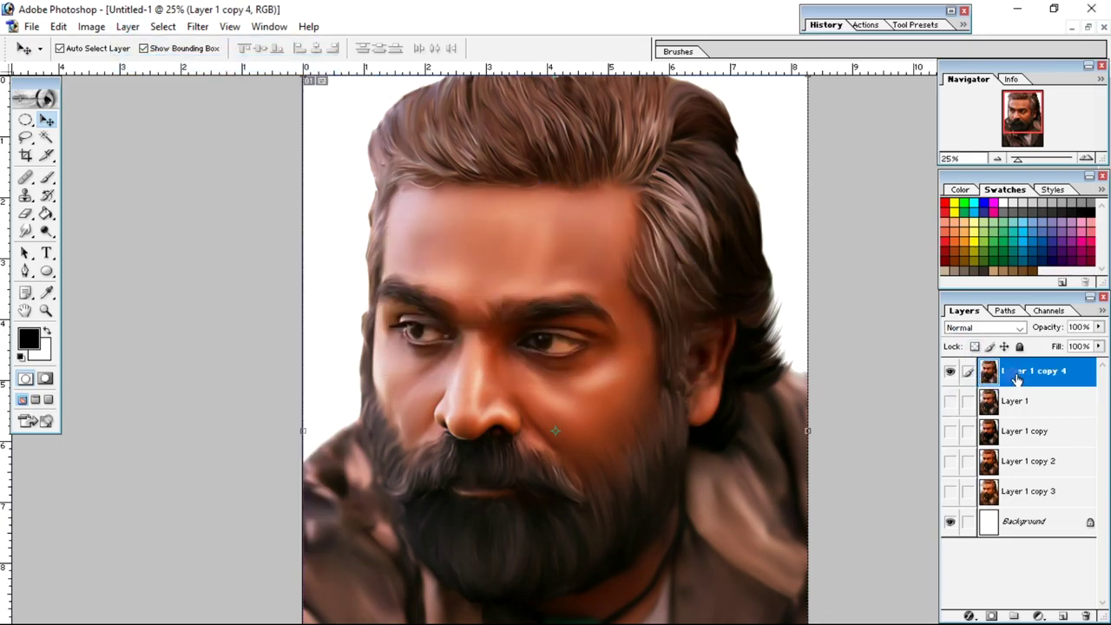
# Step: Add a new layer above Layer 1 copy 4 and brush orange over the forehead at size 500 and 20% opacity
pyautogui.click(500, 285)
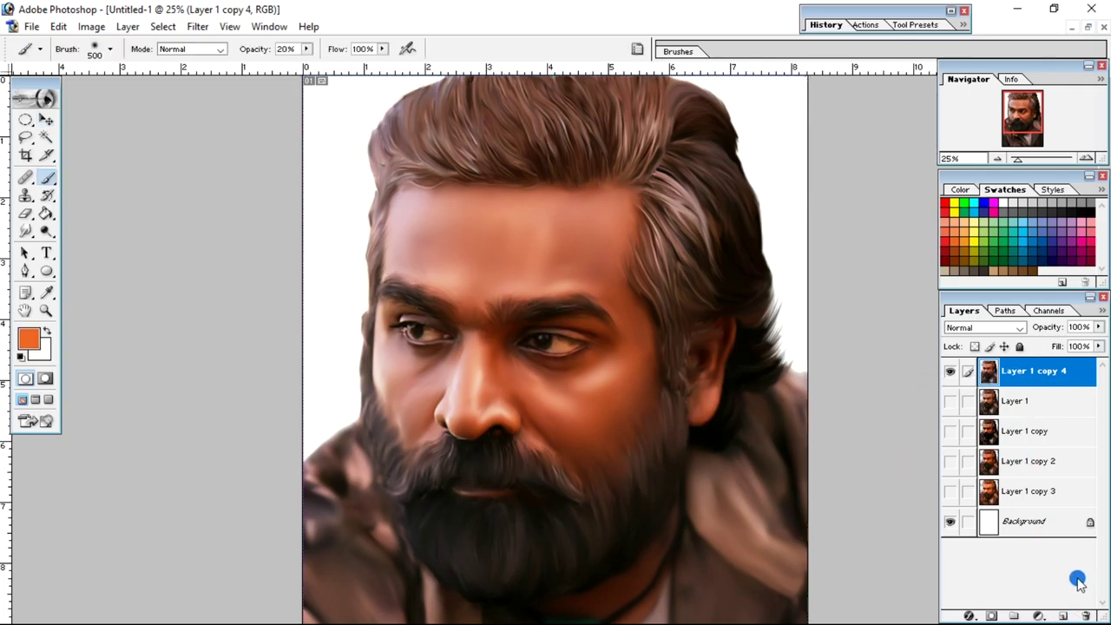
pyautogui.click(1064, 616)
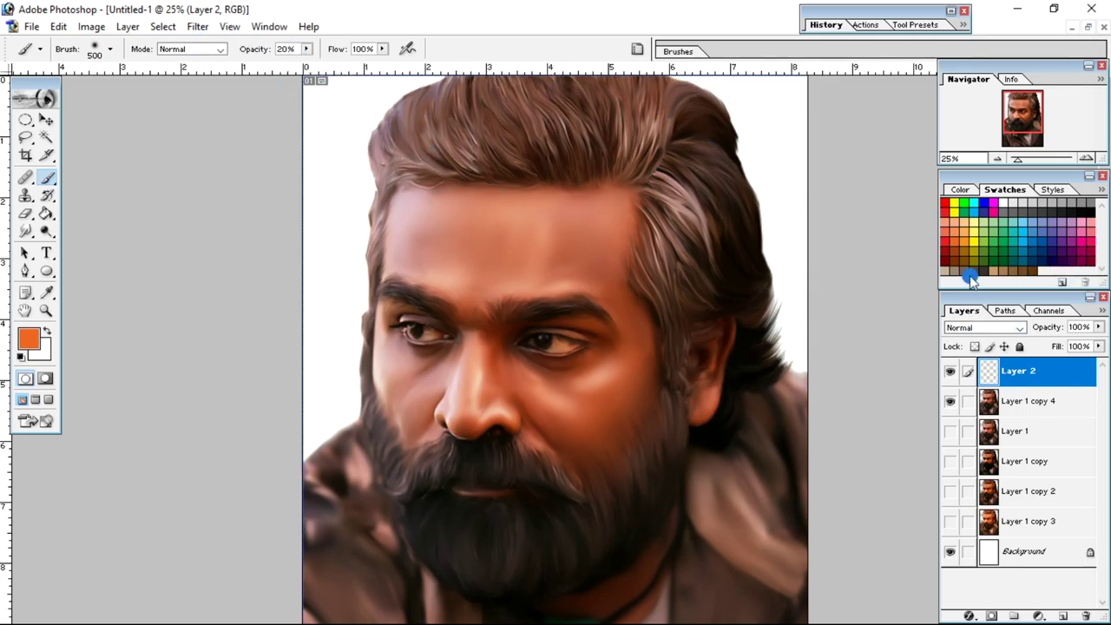
pyautogui.moveTo(527, 228)
pyautogui.mouseDown()
pyautogui.moveTo(613, 296)
pyautogui.moveTo(558, 227)
pyautogui.moveTo(575, 238)
pyautogui.moveTo(579, 211)
pyautogui.moveTo(619, 213)
pyautogui.moveTo(604, 255)
pyautogui.mouseUp()
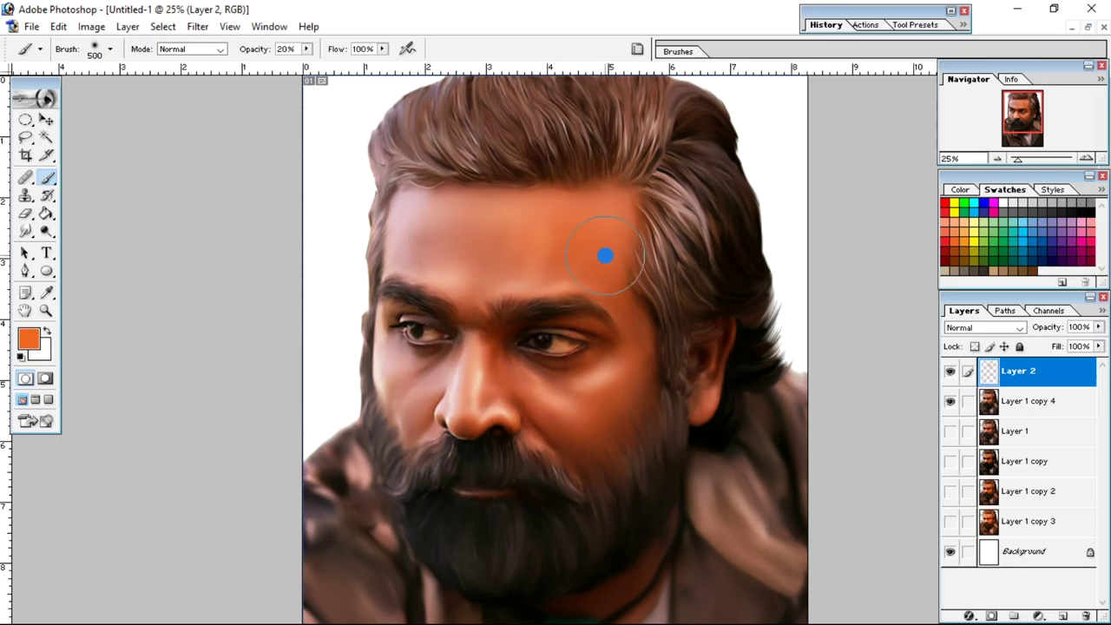
# Step: Set Layer 2's blending mode to Color and brush orange over the rest of the face
pyautogui.click(1007, 329)
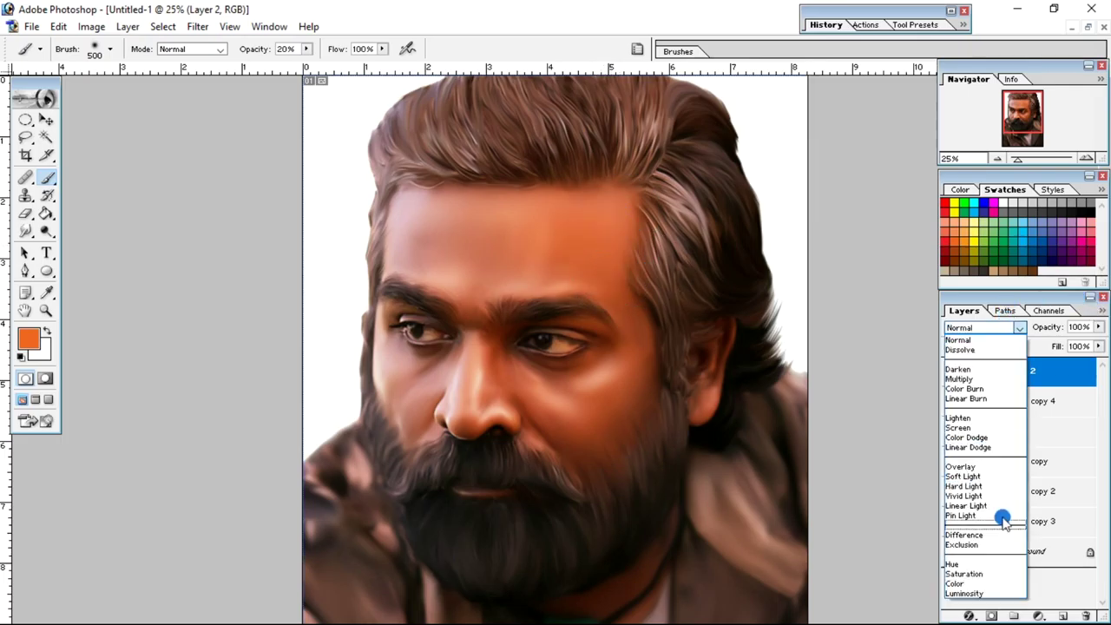
pyautogui.click(981, 586)
pyautogui.moveTo(590, 257)
pyautogui.mouseDown()
pyautogui.moveTo(522, 223)
pyautogui.moveTo(590, 285)
pyautogui.moveTo(628, 377)
pyautogui.moveTo(624, 340)
pyautogui.moveTo(560, 431)
pyautogui.moveTo(606, 376)
pyautogui.moveTo(523, 415)
pyautogui.moveTo(582, 429)
pyautogui.moveTo(501, 363)
pyautogui.moveTo(572, 421)
pyautogui.moveTo(598, 397)
pyautogui.moveTo(496, 295)
pyautogui.moveTo(490, 272)
pyautogui.moveTo(535, 220)
pyautogui.moveTo(428, 230)
pyautogui.moveTo(519, 238)
pyautogui.moveTo(411, 270)
pyautogui.moveTo(537, 253)
pyautogui.moveTo(488, 227)
pyautogui.moveTo(644, 213)
pyautogui.moveTo(457, 326)
pyautogui.moveTo(439, 390)
pyautogui.mouseUp()
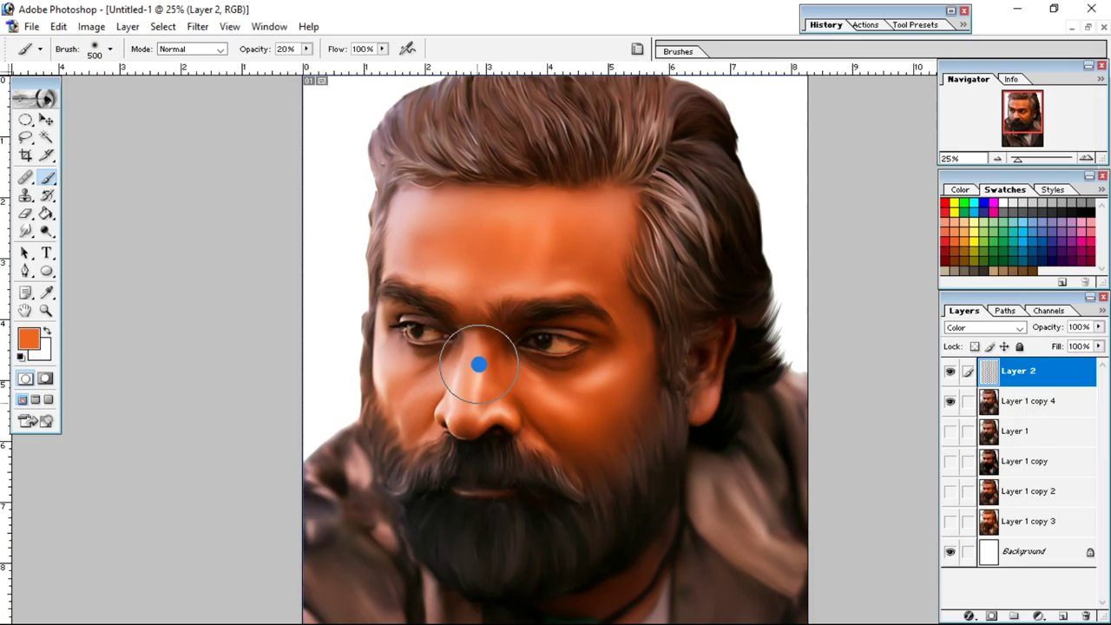
pyautogui.scroll(-2, 608, 362)
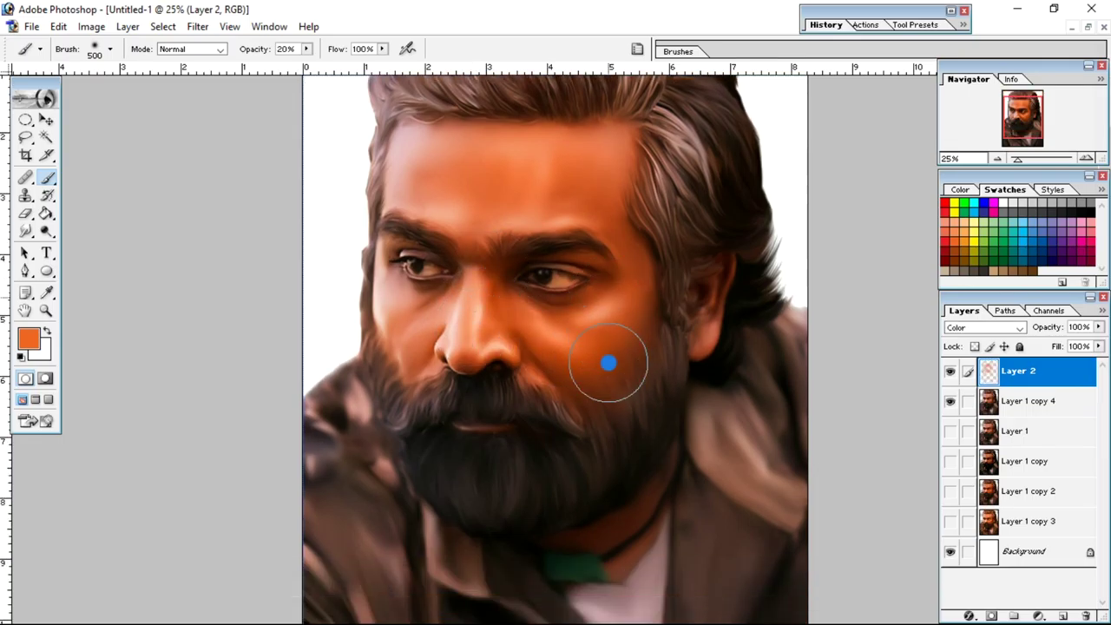
# Step: Try Auto Levels on the orange paint in Layer 2 and undo it
pyautogui.click(90, 27)
pyautogui.moveTo(130, 76)
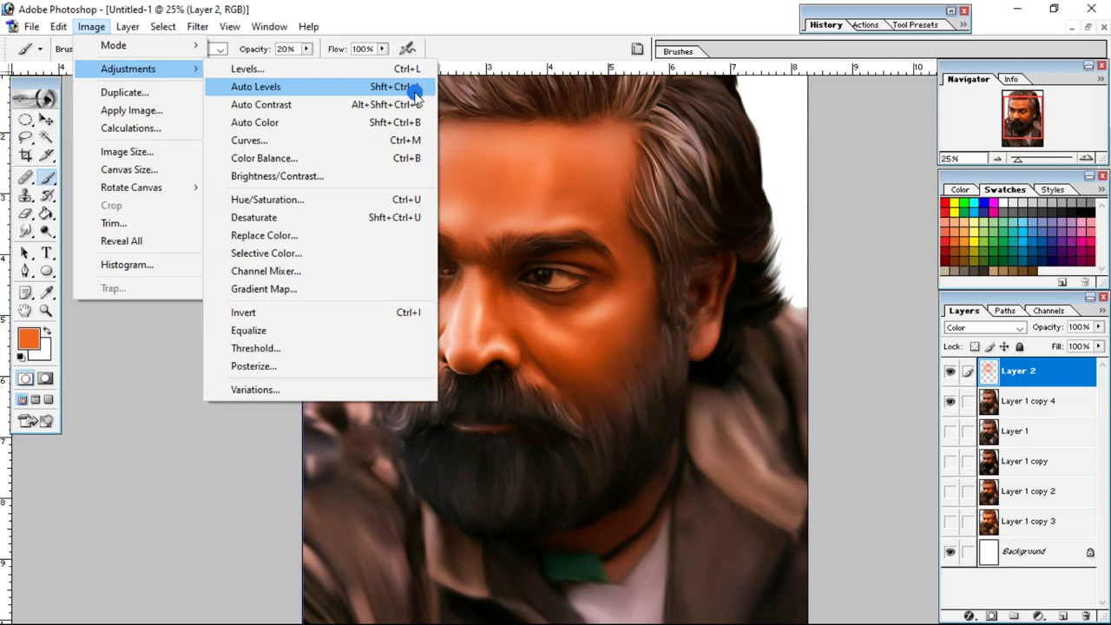
pyautogui.click(334, 87)
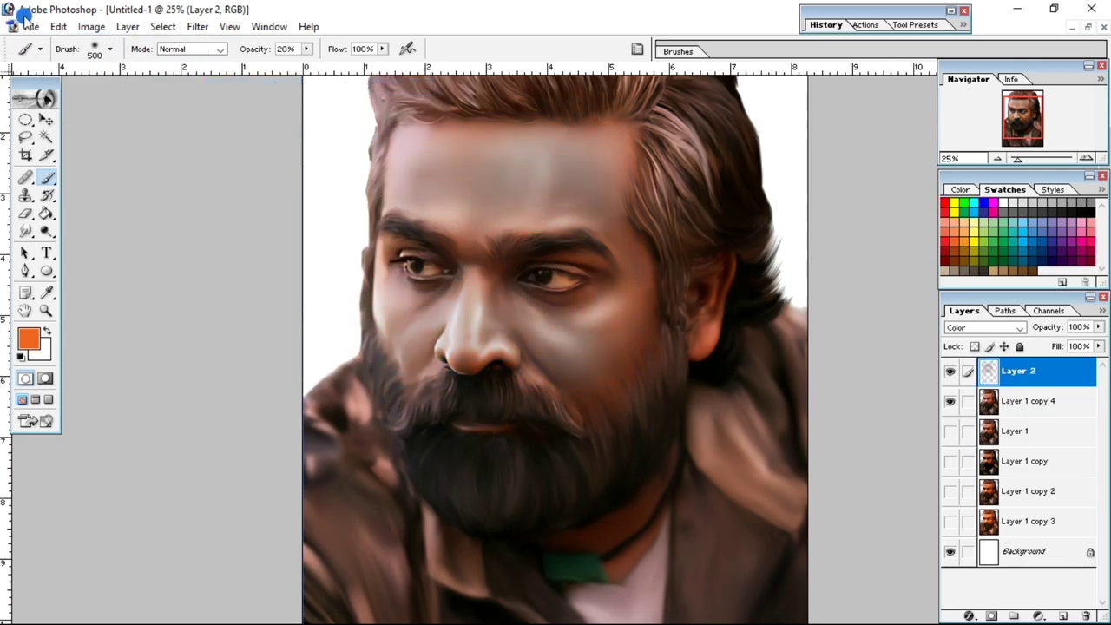
pyautogui.click(58, 26)
pyautogui.click(117, 78)
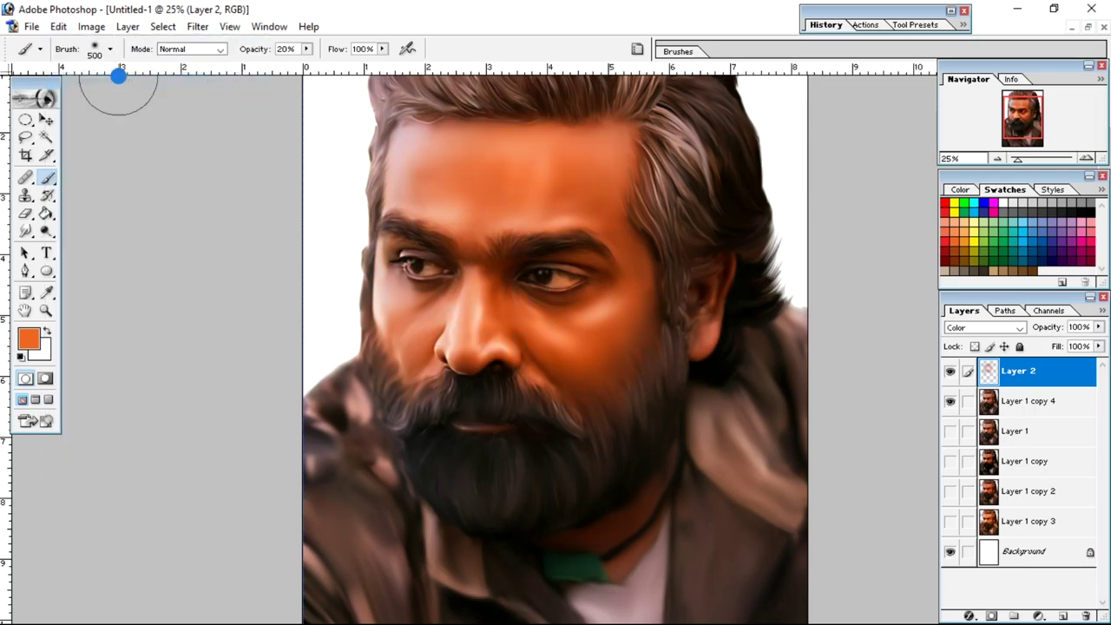
# Step: Try a lighter Levels midtone of 1.75 on Layer 2, shift the midtones darker instead, and apply the adjustment
pyautogui.click(91, 26)
pyautogui.moveTo(134, 69)
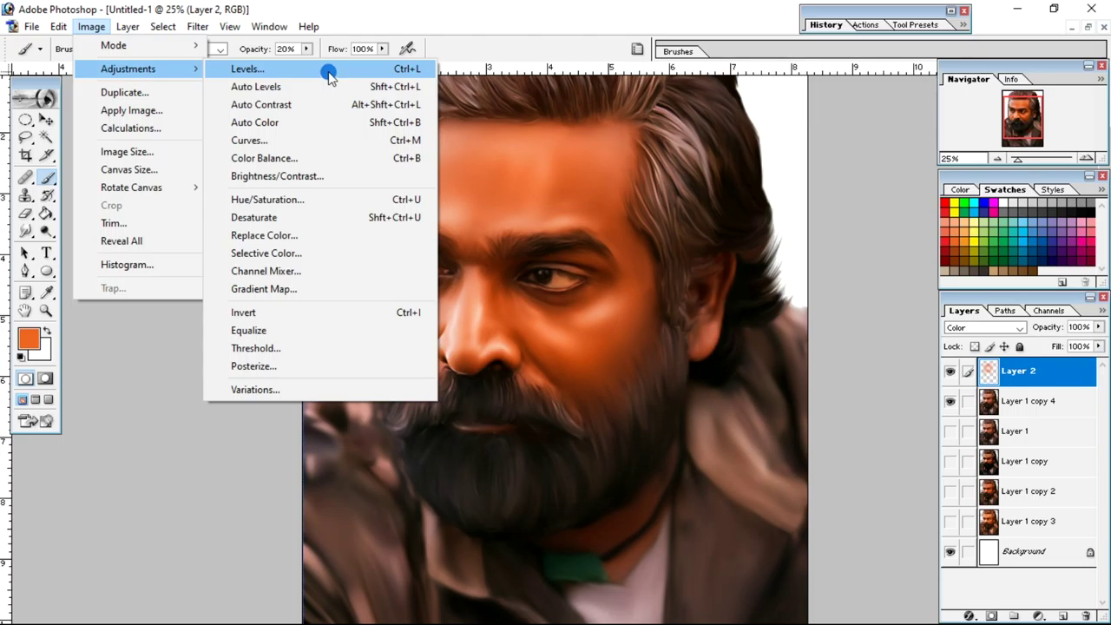
pyautogui.click(328, 68)
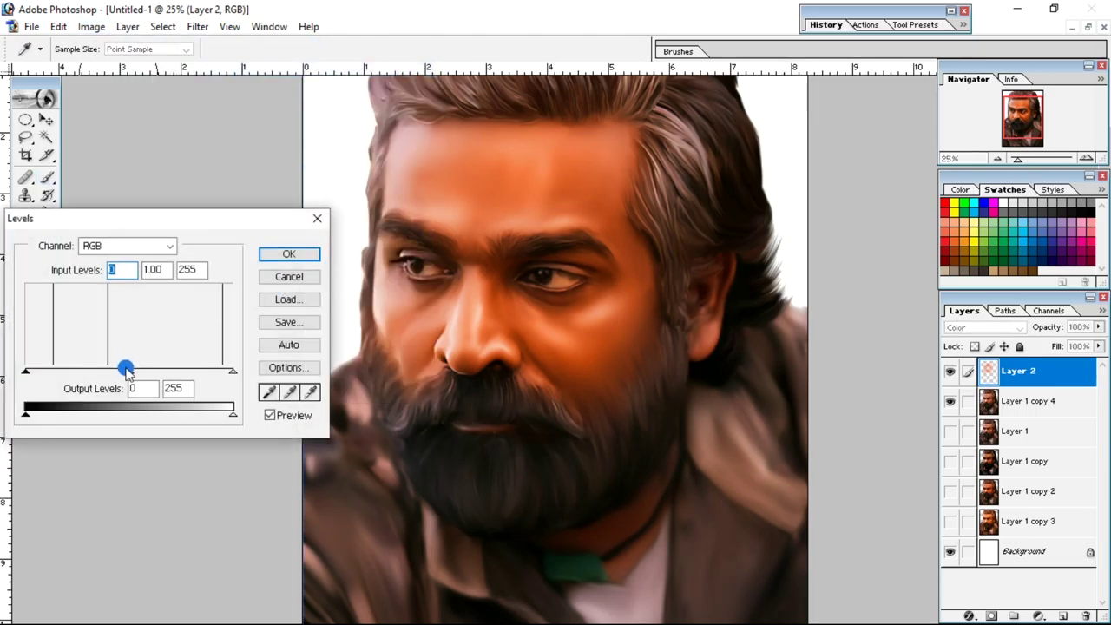
pyautogui.moveTo(133, 373); pyautogui.dragTo(90, 375)
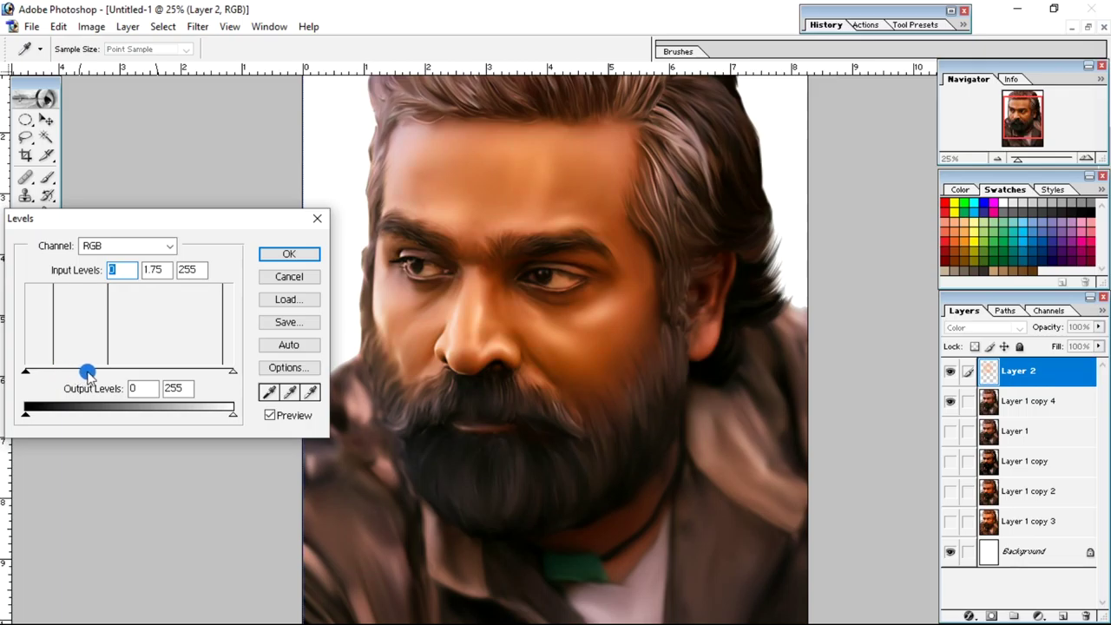
pyautogui.moveTo(130, 373); pyautogui.dragTo(154, 375)
pyautogui.click(293, 253)
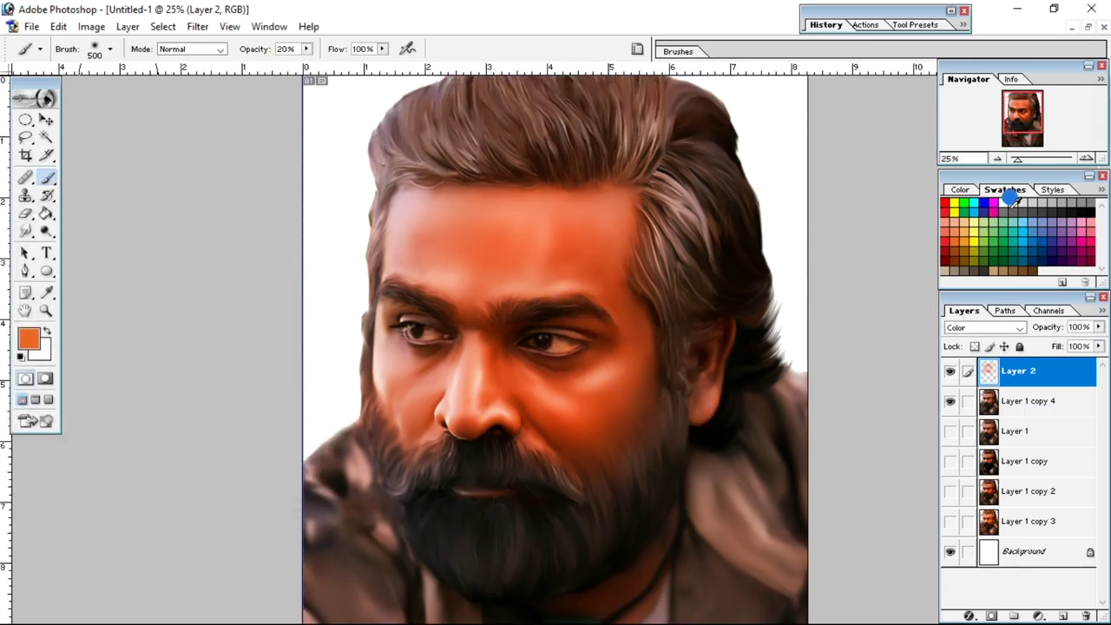
# Step: On Layer 2, brush purple over the top of the hair and olive yellow over the remaining hair and the beard
pyautogui.moveTo(618, 126)
pyautogui.mouseDown()
pyautogui.moveTo(540, 101)
pyautogui.moveTo(612, 154)
pyautogui.moveTo(533, 107)
pyautogui.moveTo(636, 124)
pyautogui.moveTo(724, 99)
pyautogui.mouseUp()
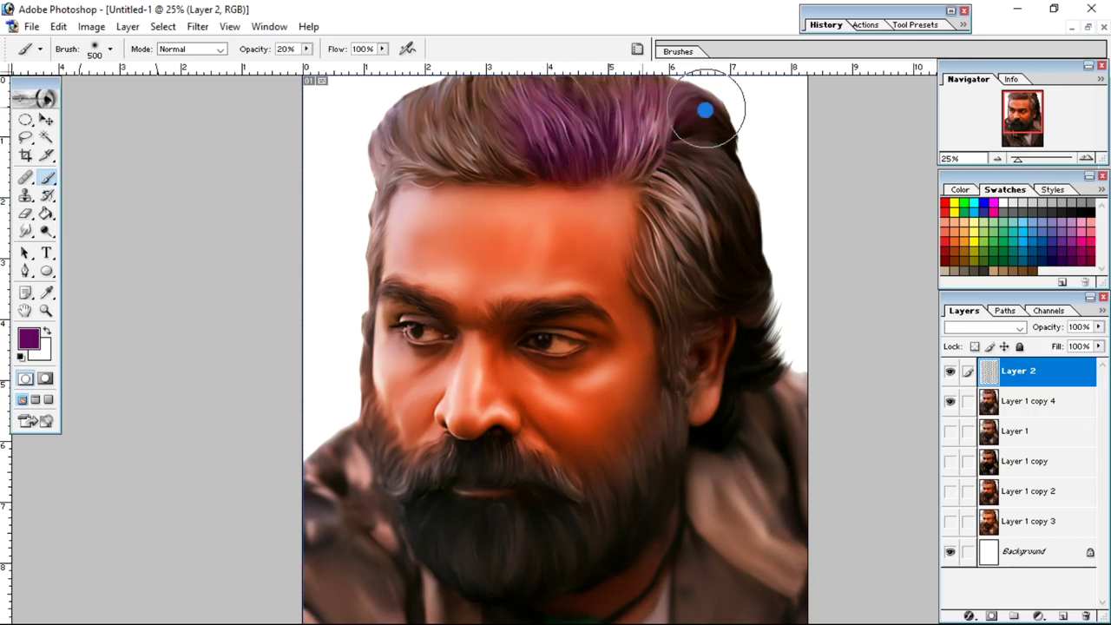
pyautogui.click(971, 241)
pyautogui.moveTo(494, 139)
pyautogui.mouseDown()
pyautogui.moveTo(457, 100)
pyautogui.moveTo(549, 161)
pyautogui.moveTo(411, 146)
pyautogui.moveTo(478, 151)
pyautogui.moveTo(384, 109)
pyautogui.mouseUp()
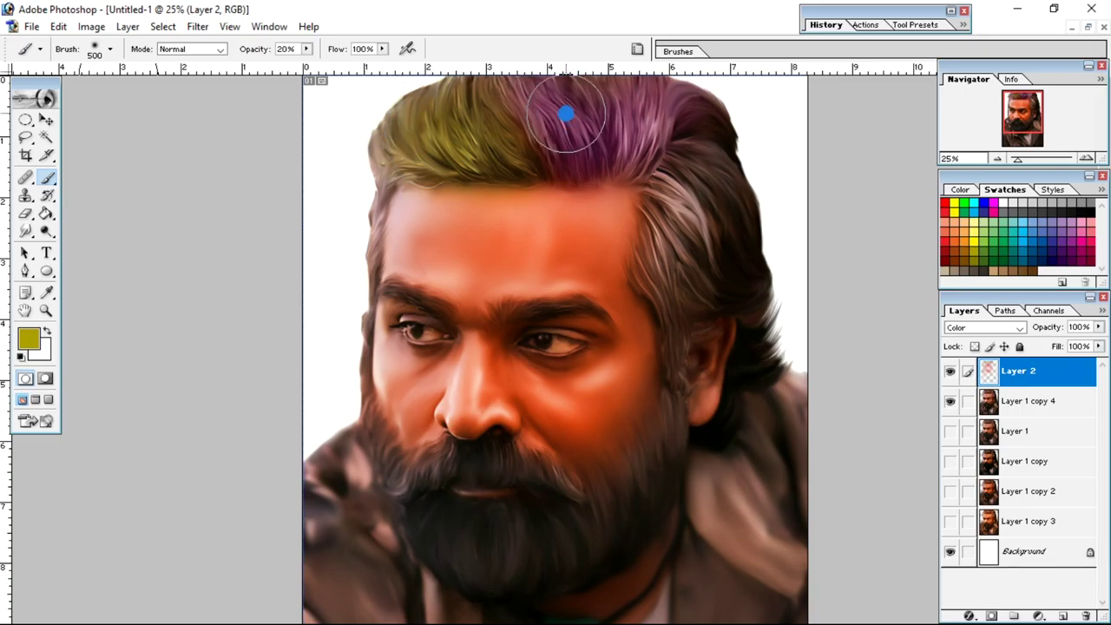
pyautogui.moveTo(679, 181)
pyautogui.mouseDown()
pyautogui.moveTo(720, 258)
pyautogui.moveTo(703, 177)
pyautogui.moveTo(748, 276)
pyautogui.moveTo(692, 223)
pyautogui.moveTo(706, 249)
pyautogui.moveTo(696, 305)
pyautogui.moveTo(689, 282)
pyautogui.moveTo(696, 346)
pyautogui.moveTo(769, 330)
pyautogui.moveTo(735, 315)
pyautogui.mouseUp()
pyautogui.moveTo(344, 387)
pyautogui.mouseDown()
pyautogui.moveTo(365, 148)
pyautogui.moveTo(340, 280)
pyautogui.moveTo(346, 460)
pyautogui.moveTo(357, 422)
pyautogui.moveTo(424, 528)
pyautogui.moveTo(468, 554)
pyautogui.moveTo(445, 536)
pyautogui.moveTo(554, 556)
pyautogui.moveTo(467, 544)
pyautogui.moveTo(647, 482)
pyautogui.moveTo(582, 536)
pyautogui.moveTo(634, 401)
pyautogui.mouseUp()
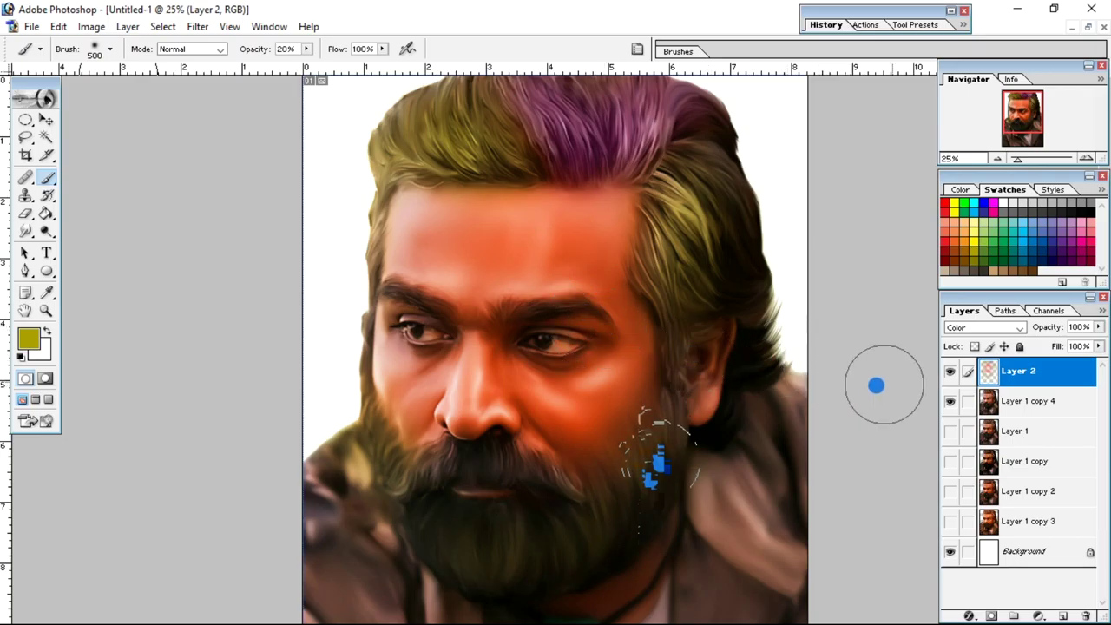
# Step: Link Layer 1 copy 4 to Layer 2 and merge the linked layers into one
pyautogui.click(962, 404)
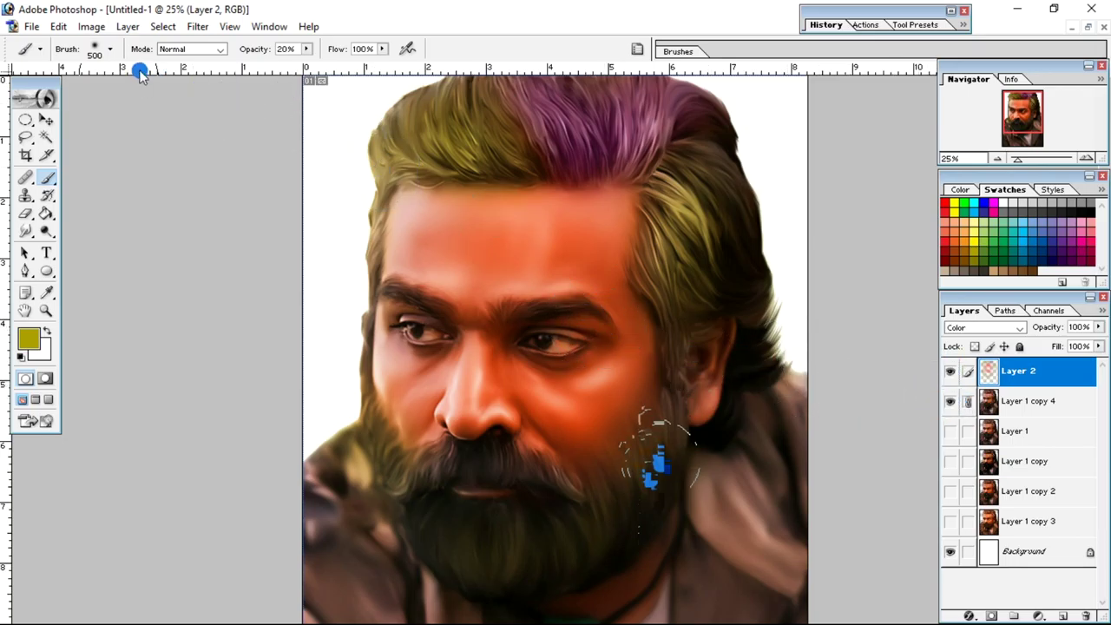
pyautogui.click(93, 26)
pyautogui.click(61, 27)
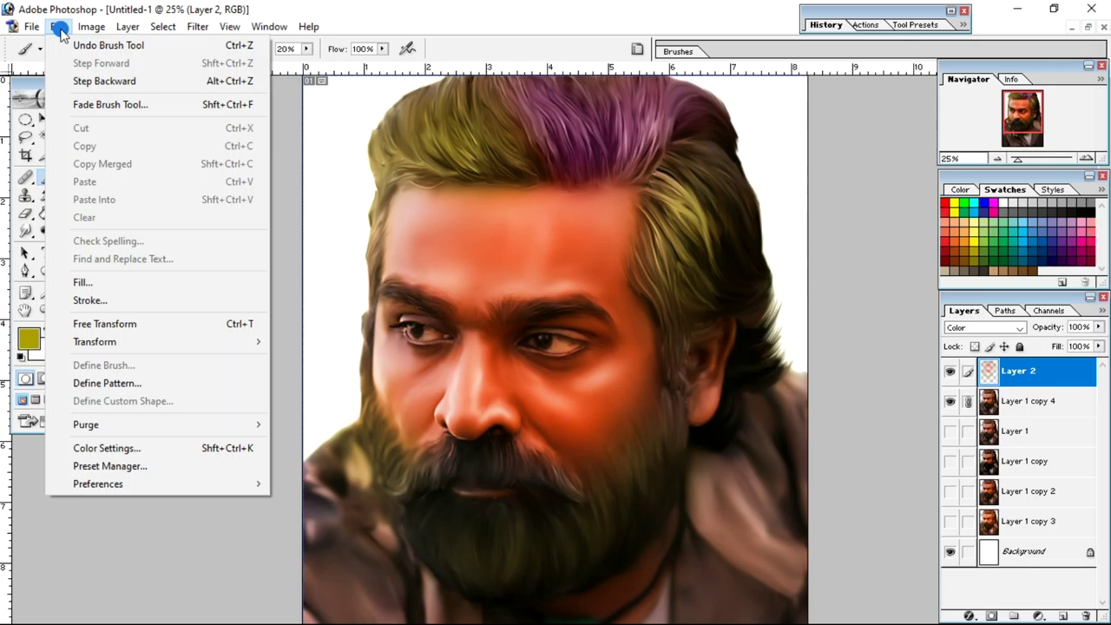
pyautogui.click(128, 27)
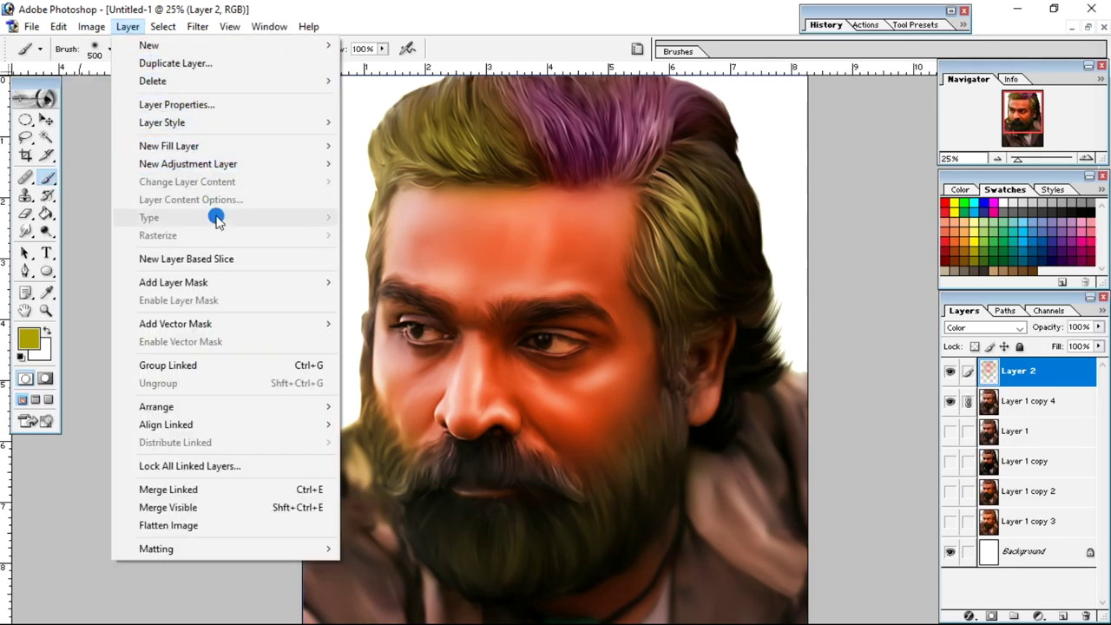
pyautogui.click(272, 491)
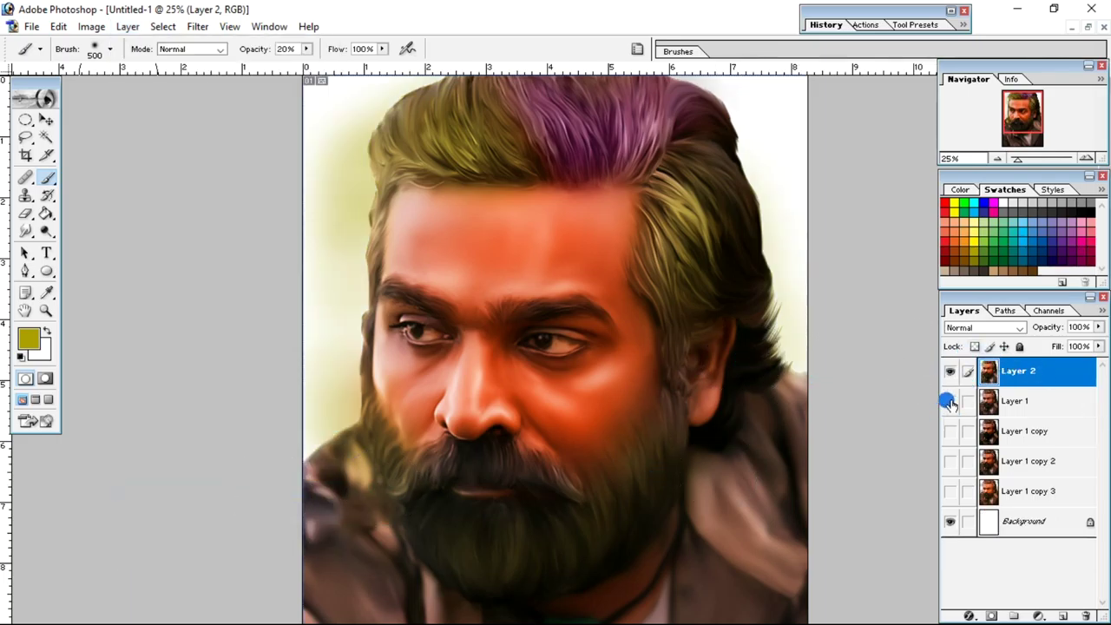
# Step: Compare the portrait's color versions by showing and hiding its layers one at a time, finishing with Layer 2 shown
pyautogui.click(950, 372)
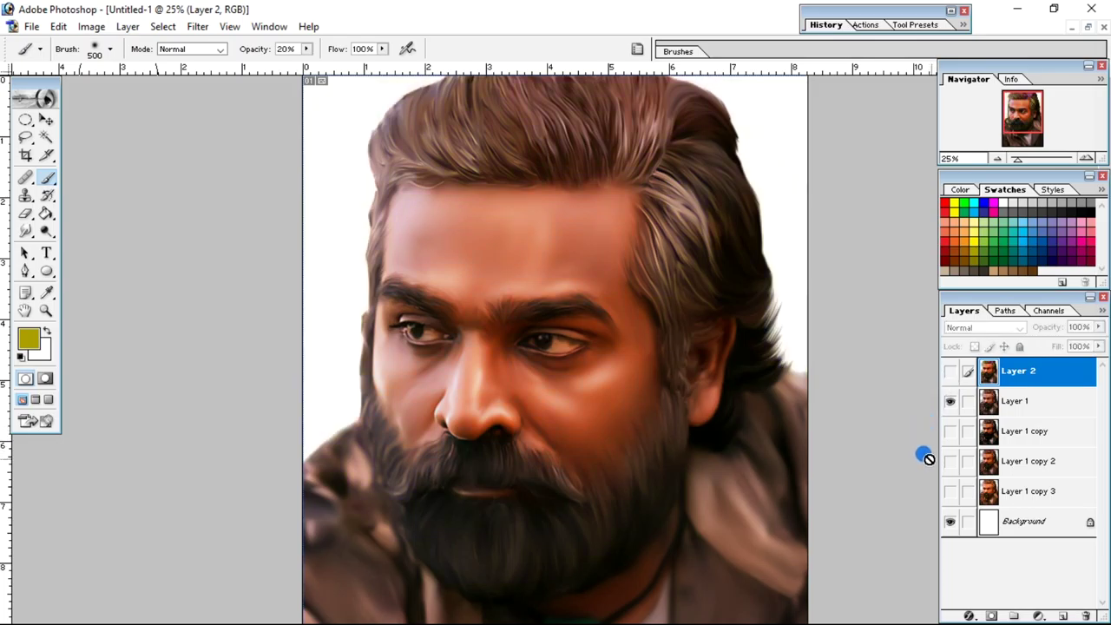
pyautogui.click(950, 400)
pyautogui.click(949, 401)
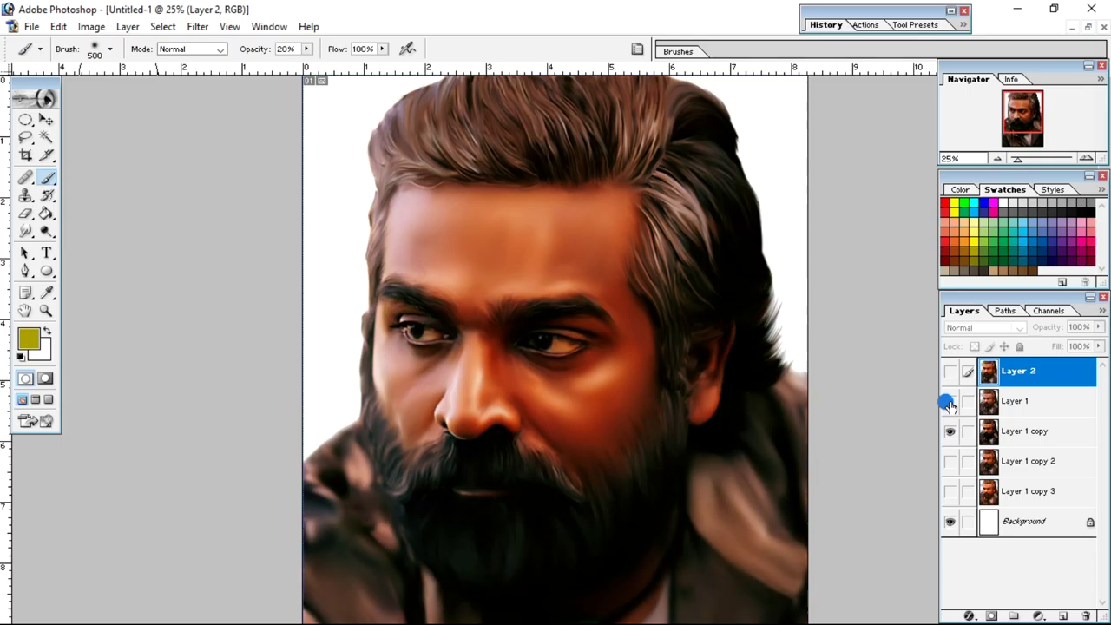
pyautogui.click(955, 461)
pyautogui.click(949, 430)
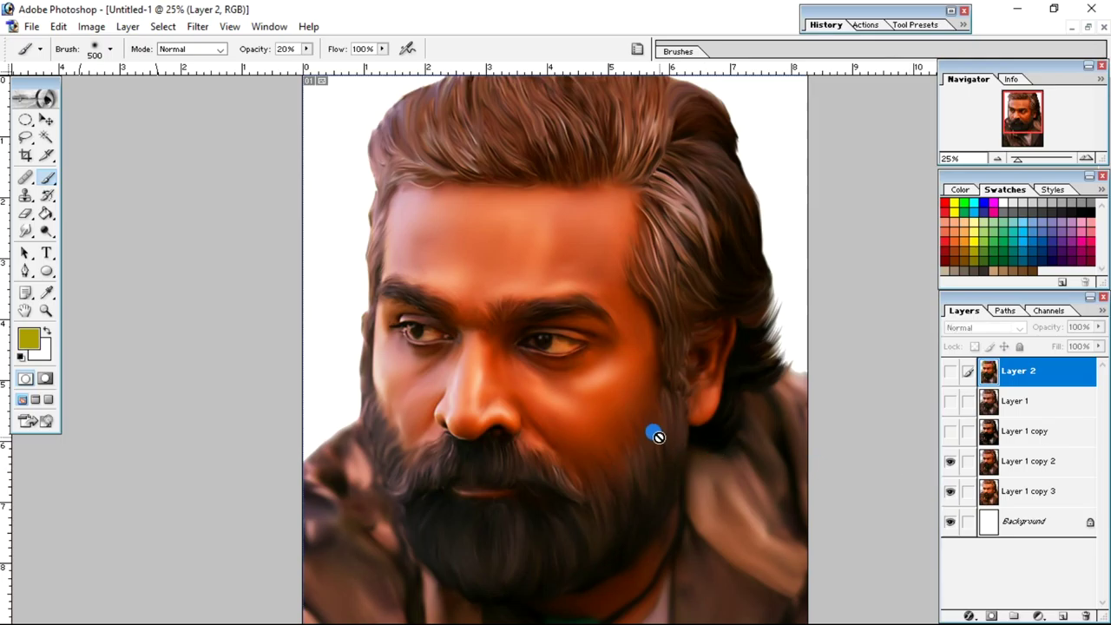
pyautogui.click(949, 461)
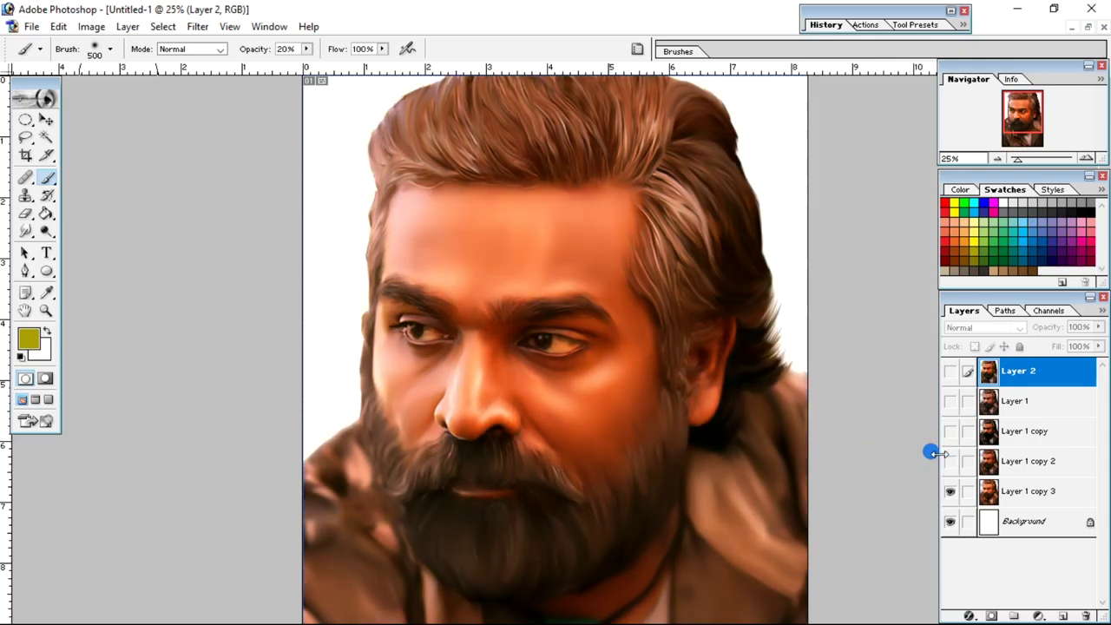
pyautogui.click(950, 371)
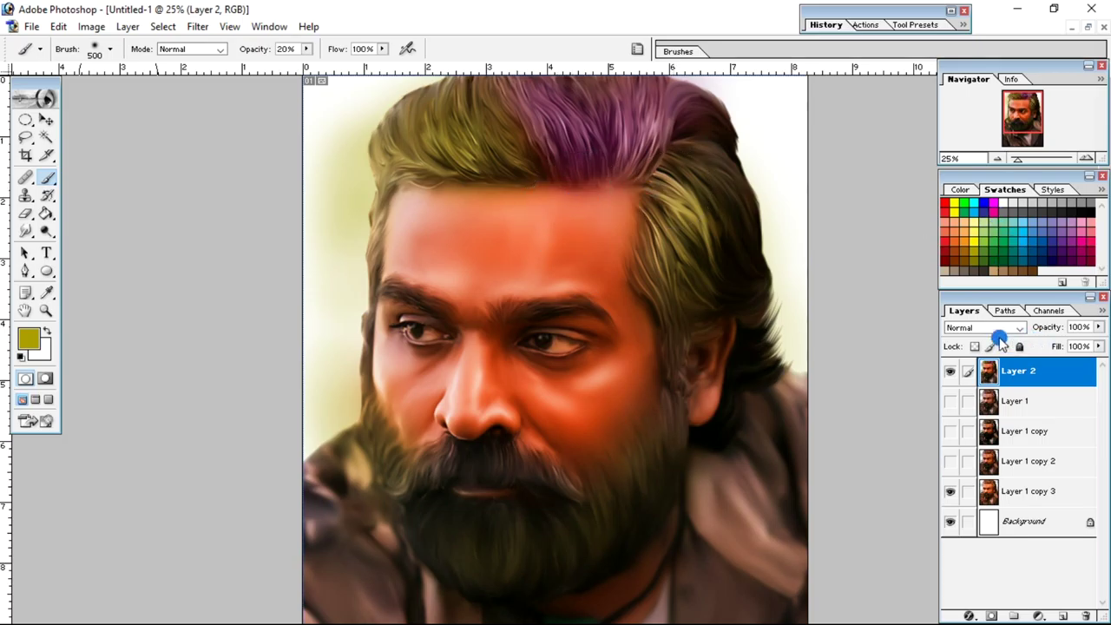
# Step: Show the portrait layers beneath Layer 2 and try Lighten, Dissolve and Color blending on Layer 1
pyautogui.click(998, 328)
pyautogui.click(991, 325)
pyautogui.click(1015, 403)
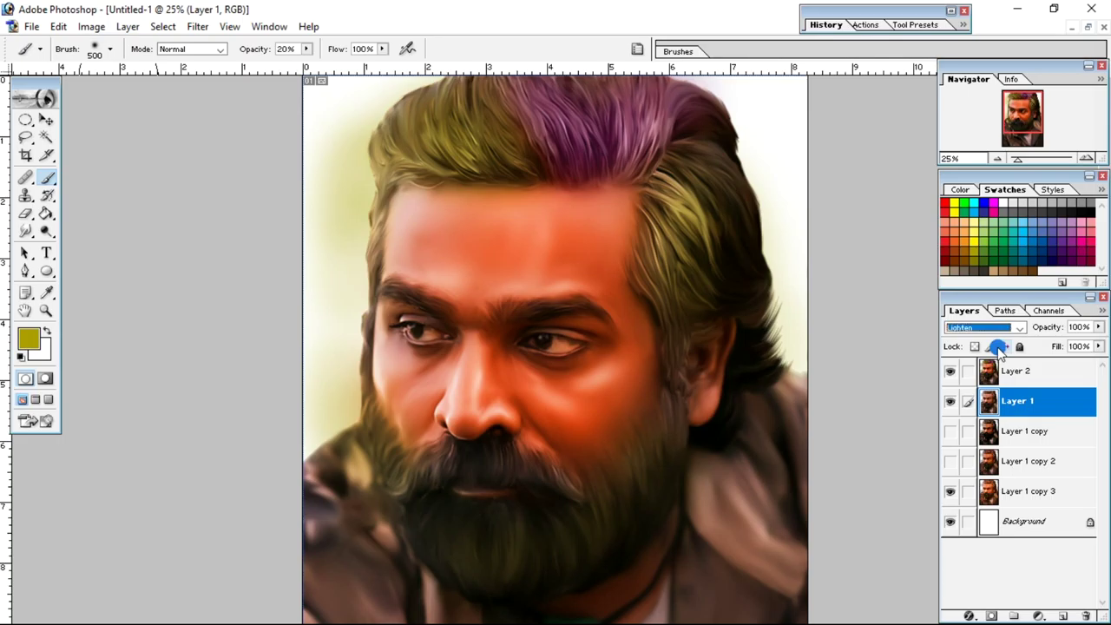
pyautogui.click(949, 434)
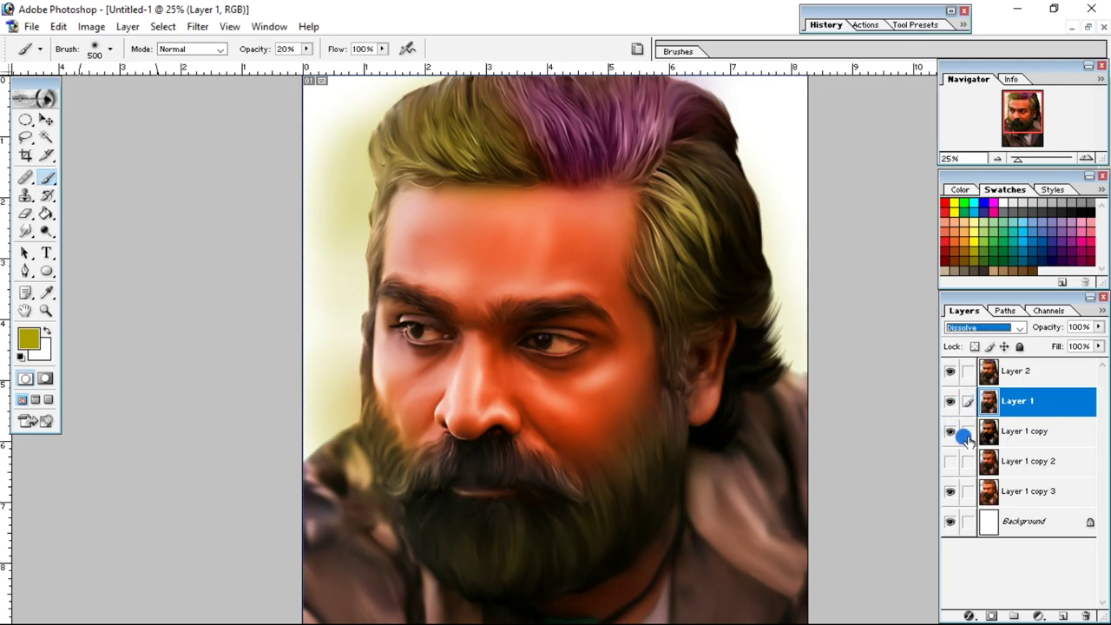
pyautogui.click(1024, 329)
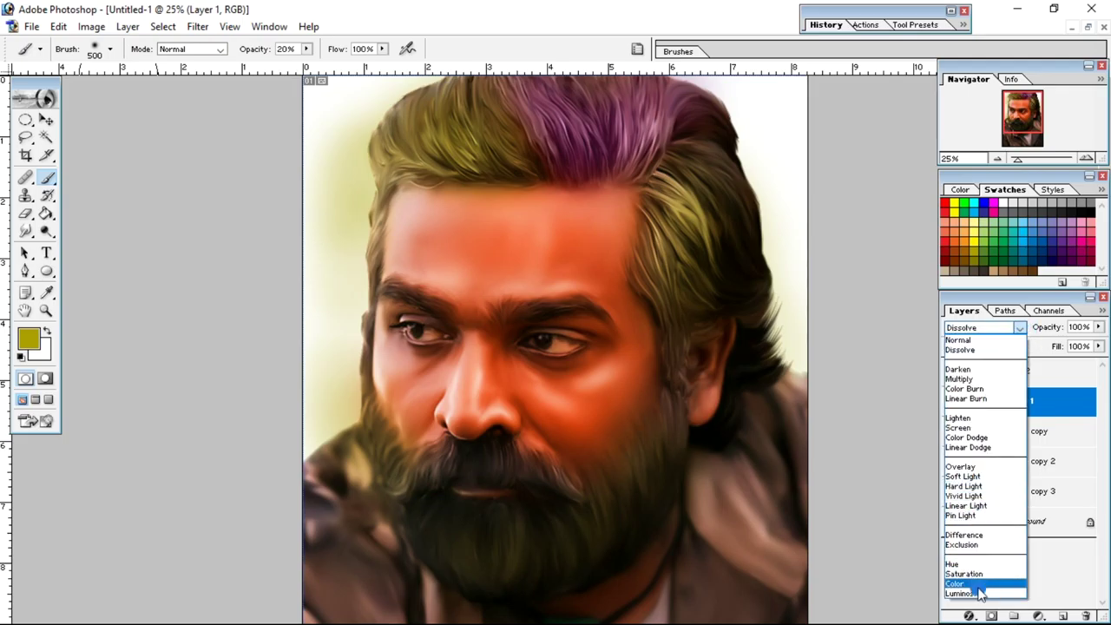
pyautogui.click(978, 586)
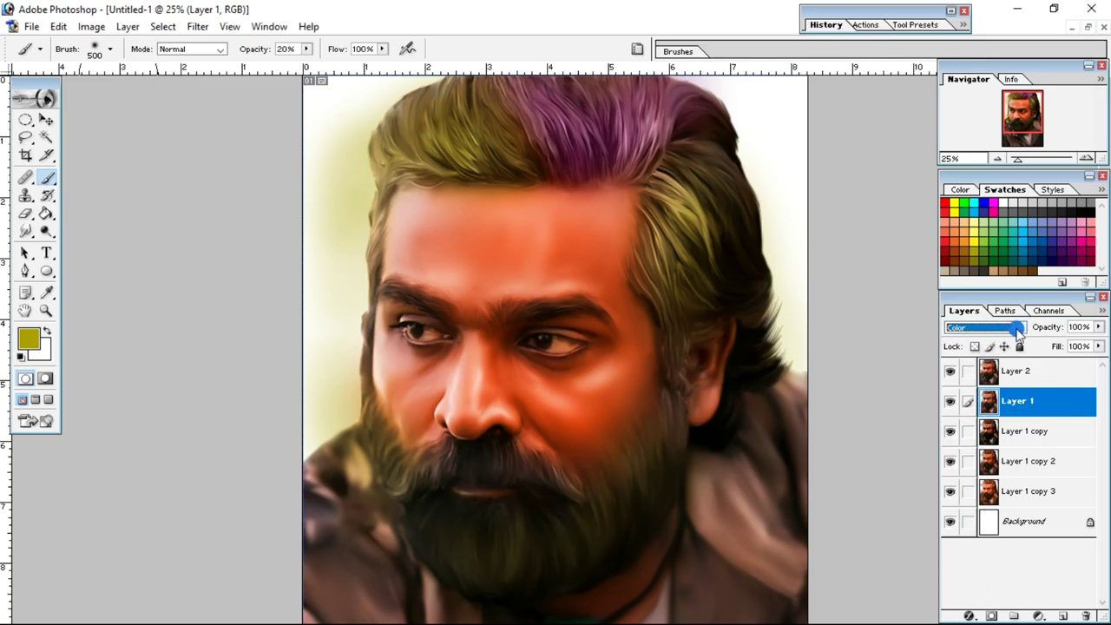
pyautogui.click(1020, 326)
pyautogui.click(988, 346)
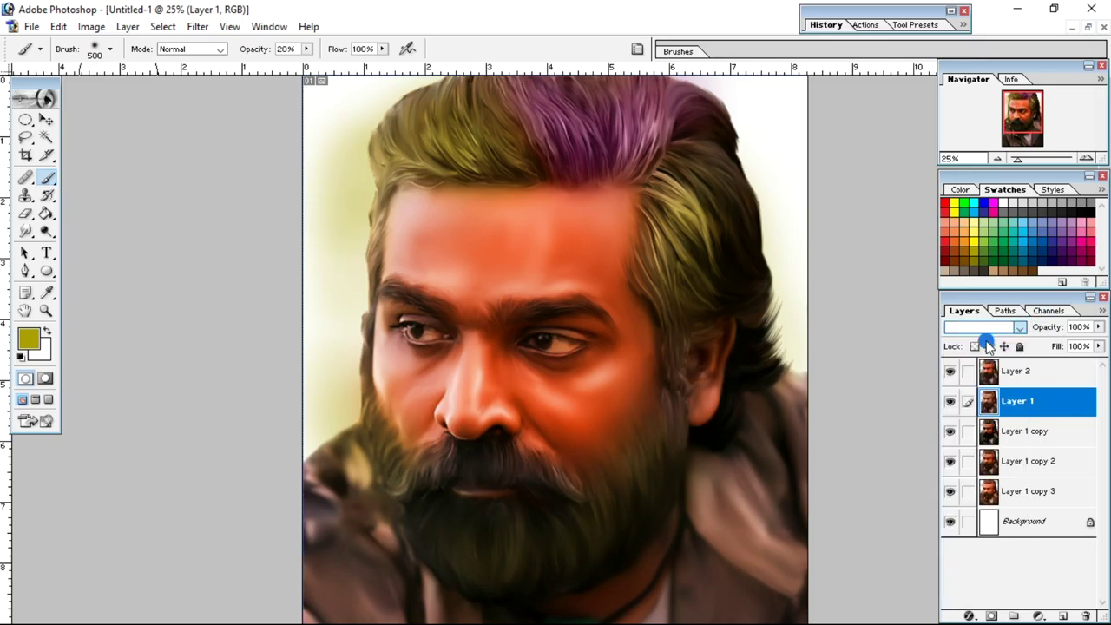
# Step: With Layer 2 hidden, try Multiply and Overlay blending on Layer 1 and hide that layer too
pyautogui.click(943, 371)
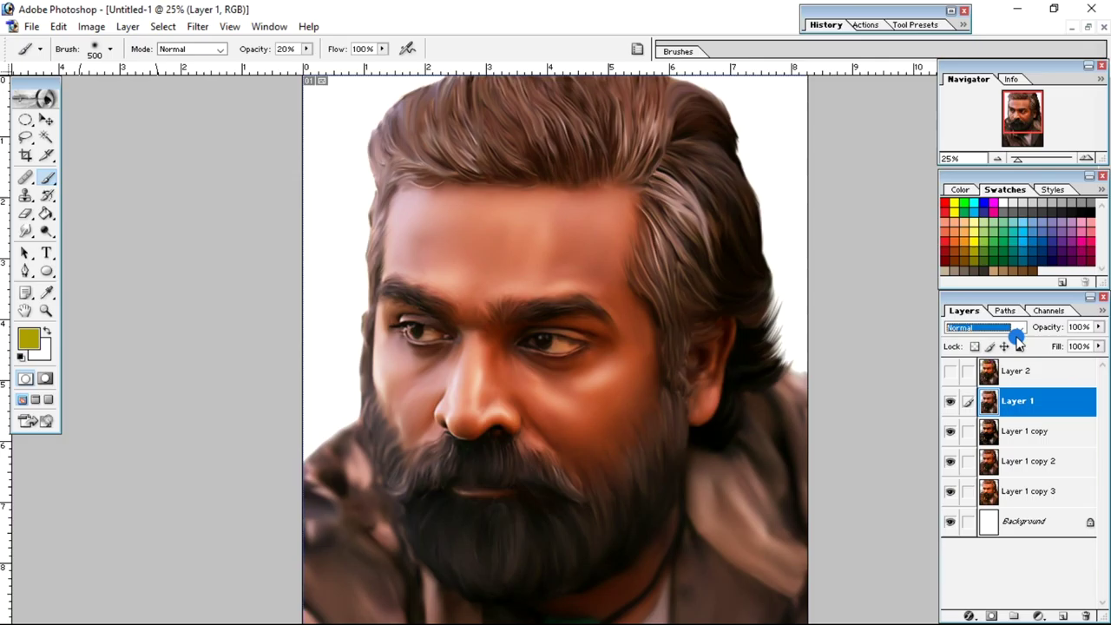
pyautogui.click(1021, 327)
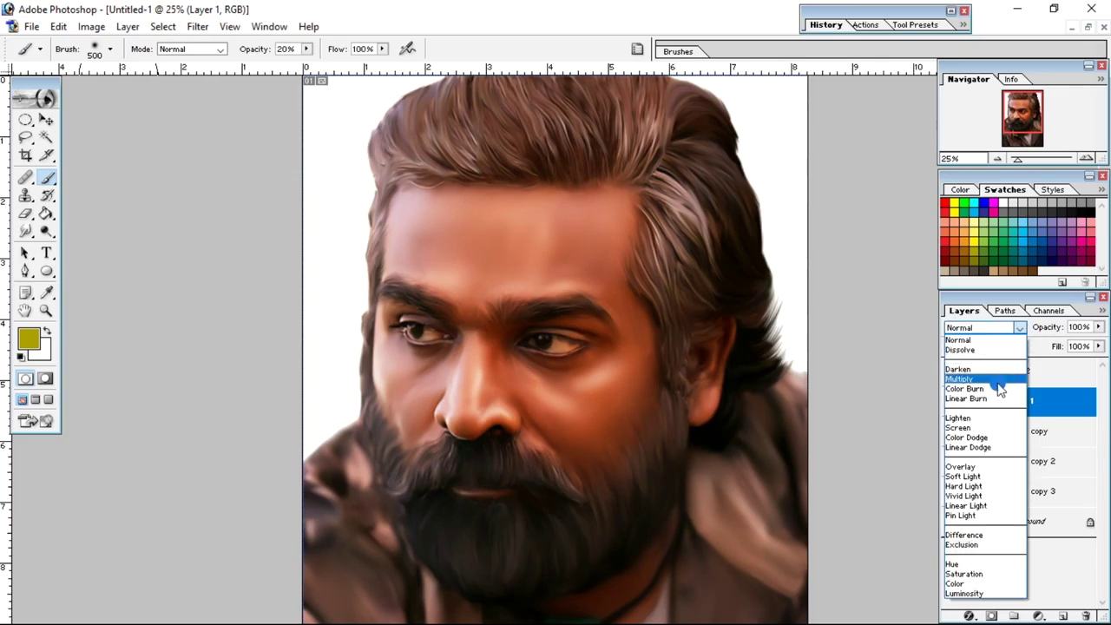
pyautogui.click(962, 379)
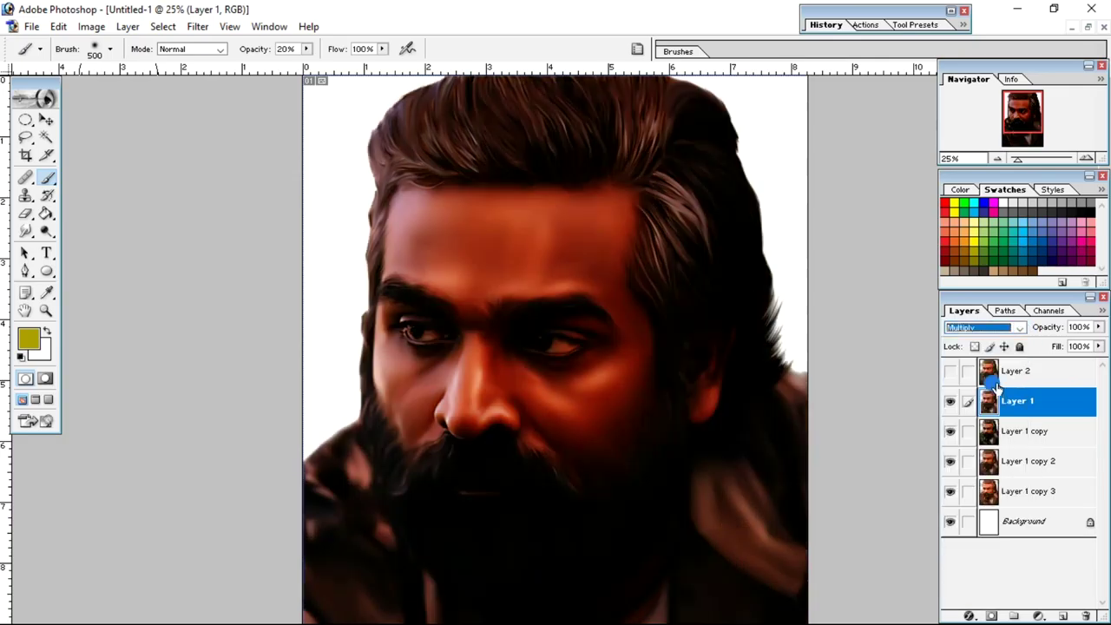
pyautogui.click(1013, 328)
pyautogui.click(989, 468)
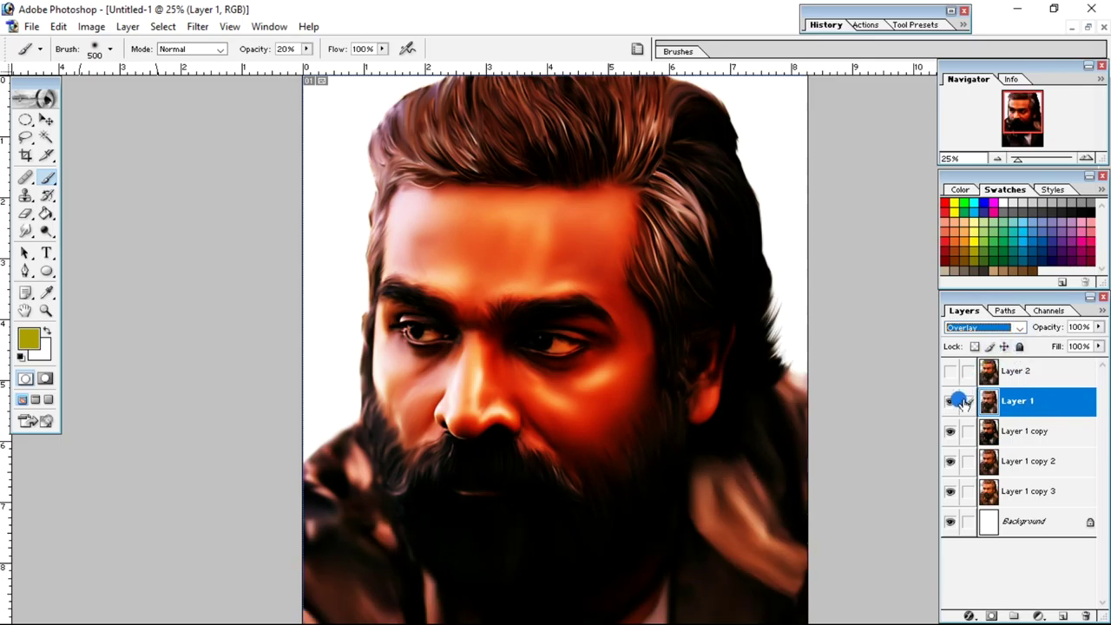
pyautogui.click(952, 403)
pyautogui.click(1005, 334)
pyautogui.click(642, 376)
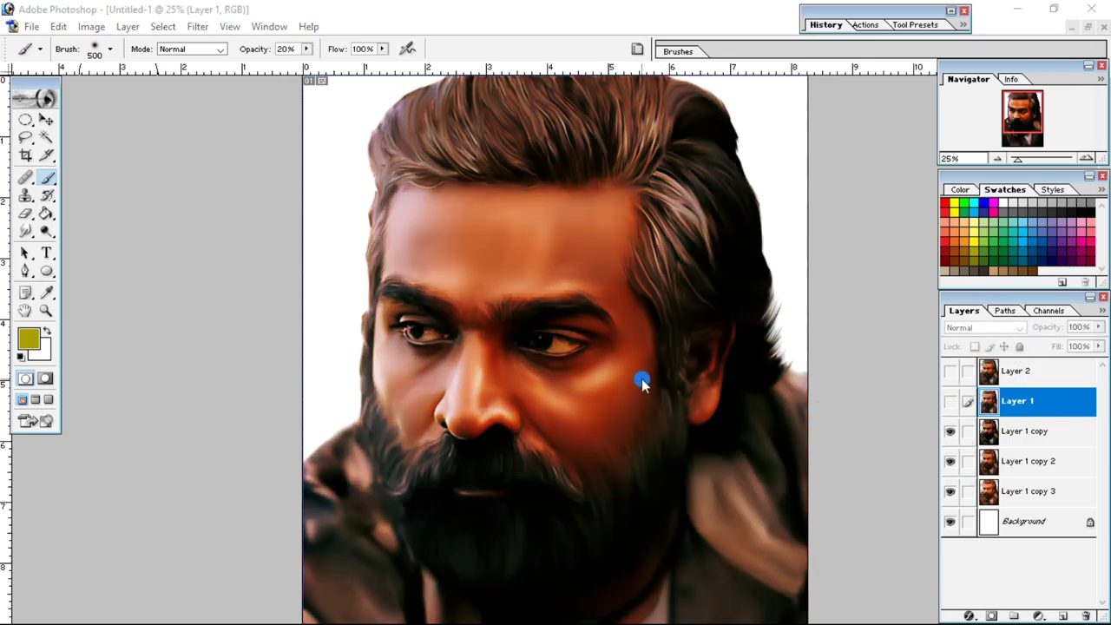
pyautogui.click(563, 250)
# Step: Try blending modes such as Lighten, Soft Light and Difference on Layer 1 copy and settle on Hue
pyautogui.click(998, 430)
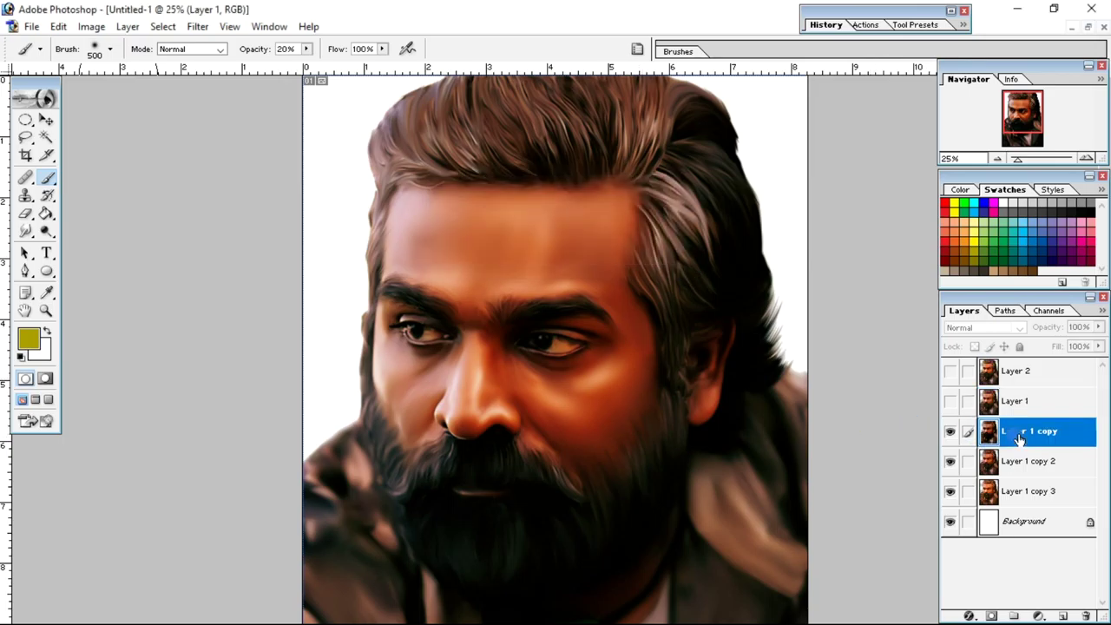
pyautogui.click(983, 330)
pyautogui.click(983, 335)
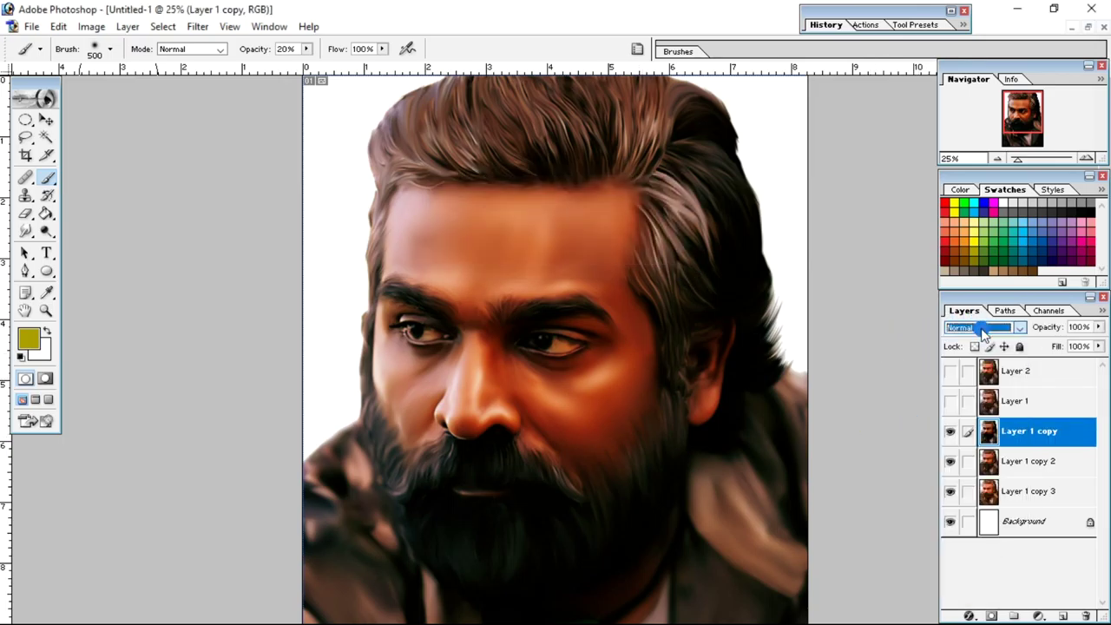
pyautogui.press('Down')
pyautogui.press('Down')
pyautogui.press('Down')
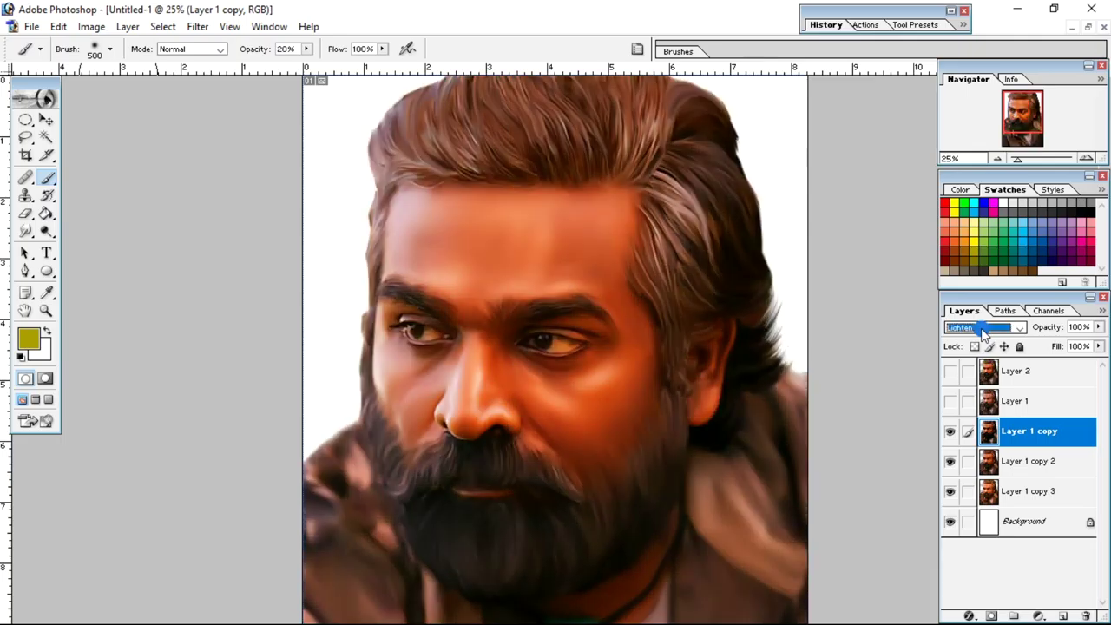
pyautogui.press('Down')
pyautogui.press('Down')
pyautogui.press('Down')
pyautogui.press('Down')
pyautogui.press('Down')
pyautogui.press('Down')
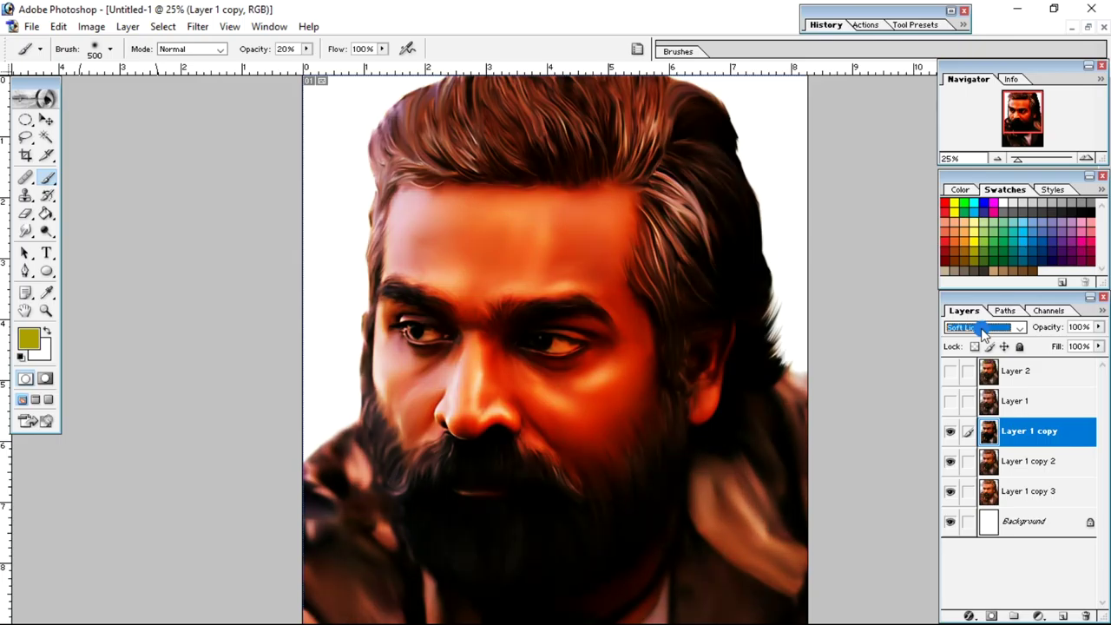
pyautogui.press('Down')
pyautogui.press('Down')
pyautogui.press('Down')
pyautogui.press('Down')
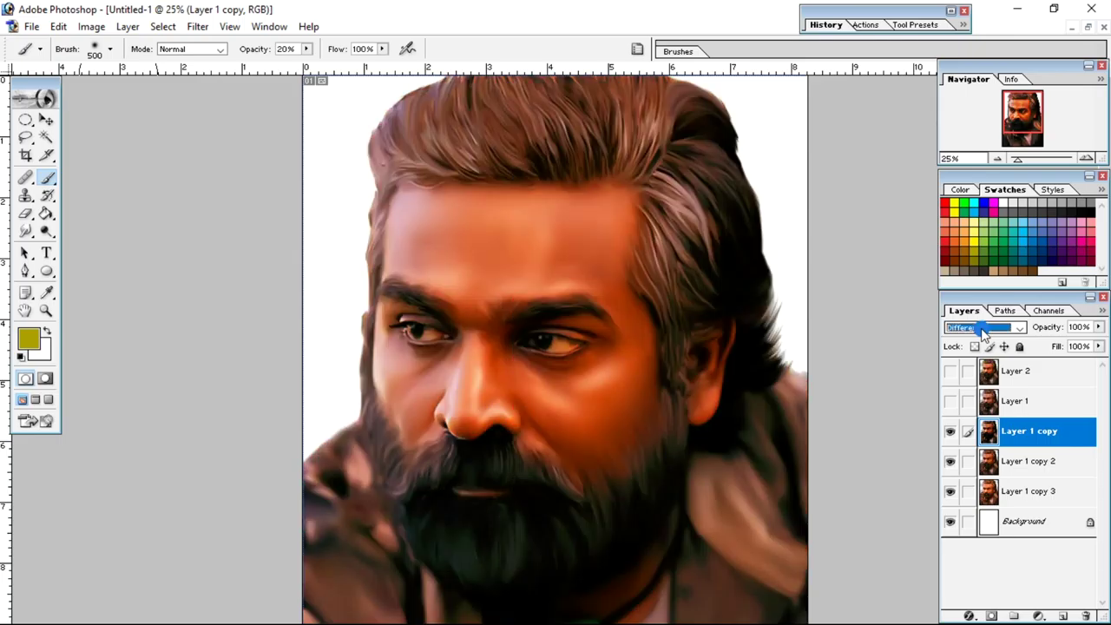
pyautogui.press('Down')
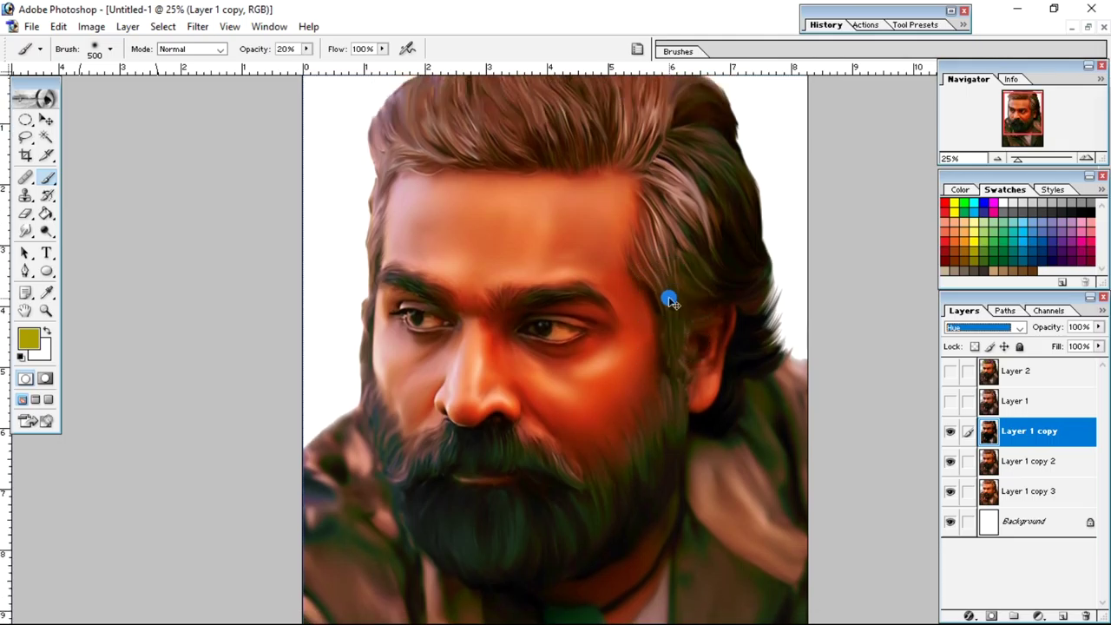
# Step: Examine the Hue-blended portrait at fit-to-screen and 25% zoom, and full screen with the panels hidden
pyautogui.hotkey('ctrl', '-')
pyautogui.hotkey('ctrl', '-')
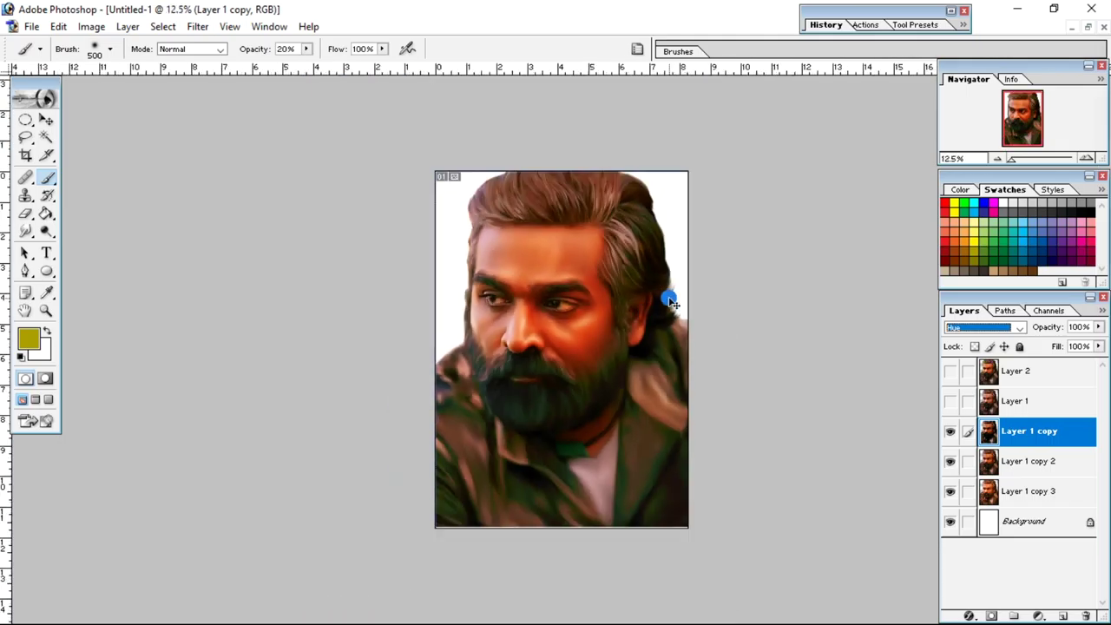
pyautogui.hotkey('ctrl', '0')
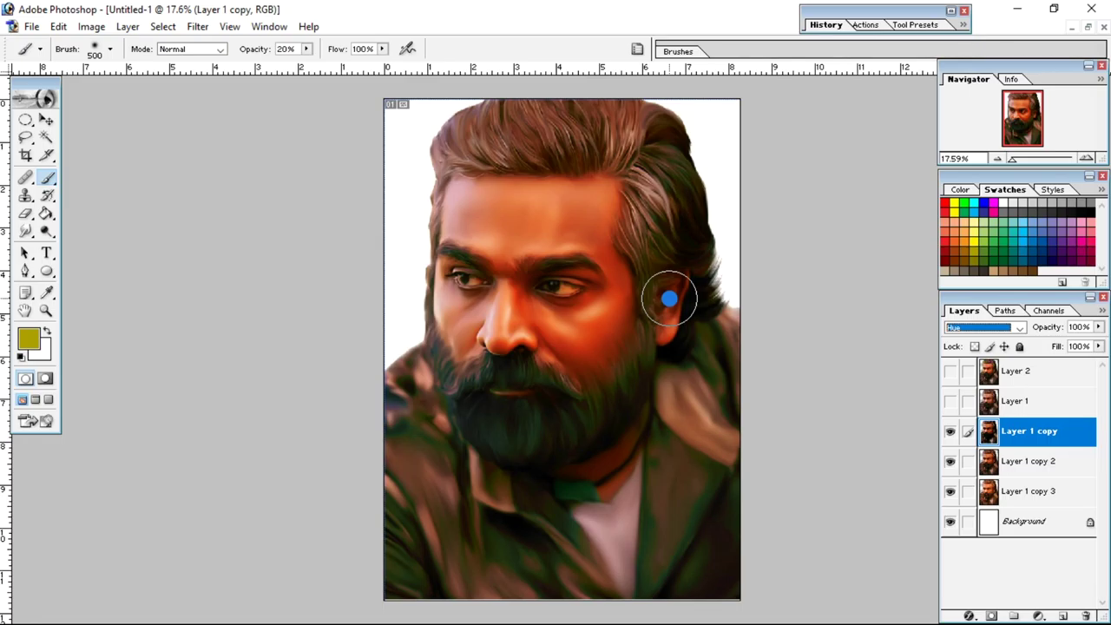
pyautogui.hotkey('ctrl', '+')
pyautogui.press('Tab')
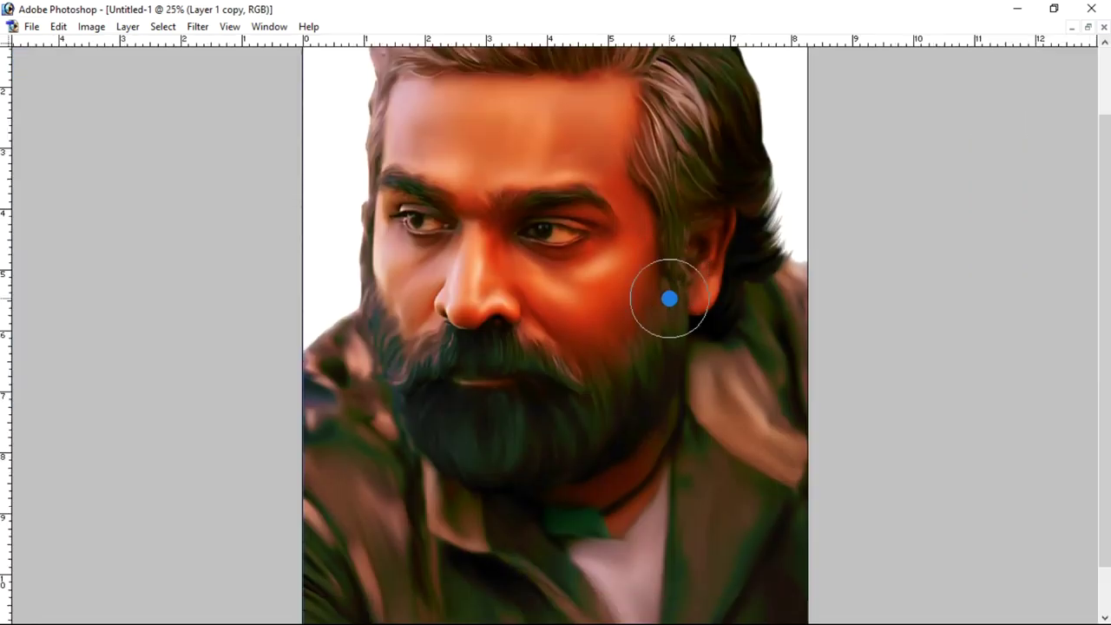
pyautogui.press('f')
pyautogui.press('f')
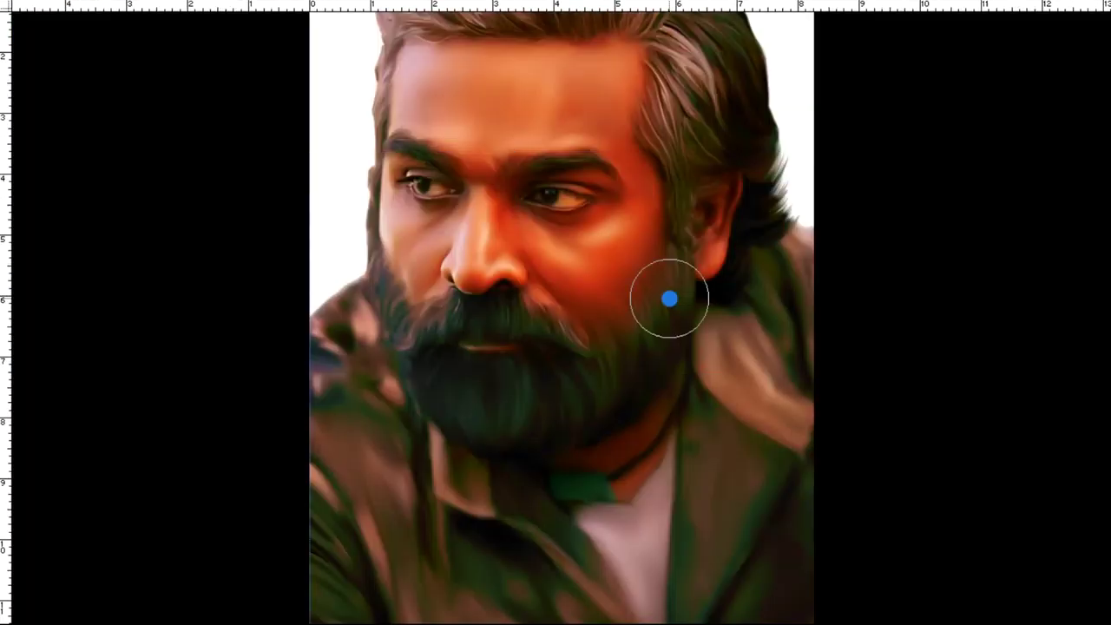
pyautogui.scroll(3, 669, 299)
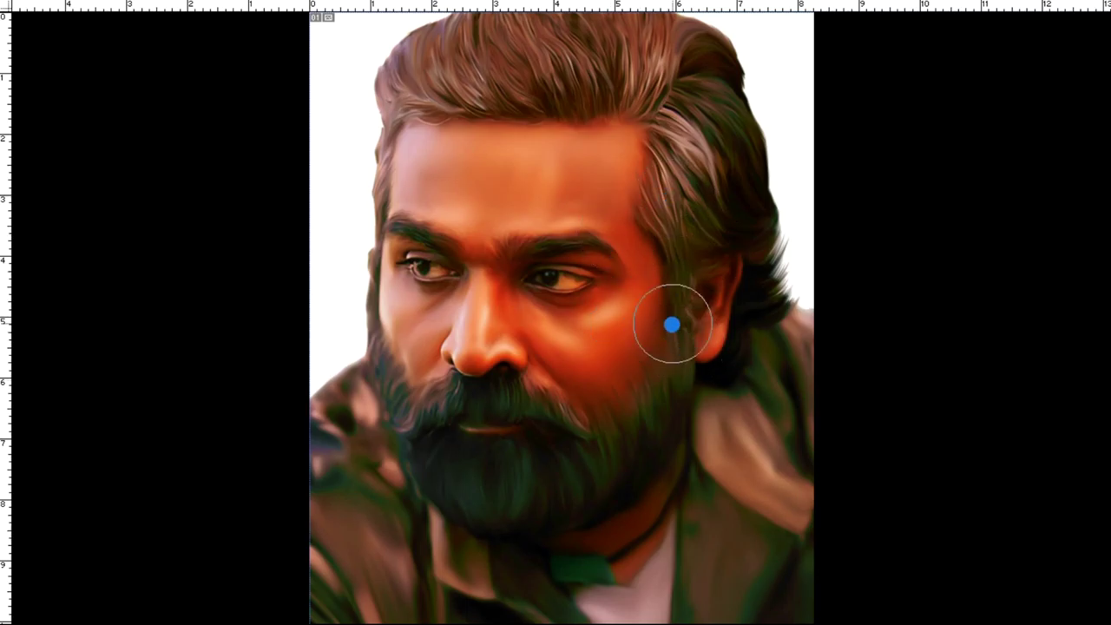
pyautogui.press('f')
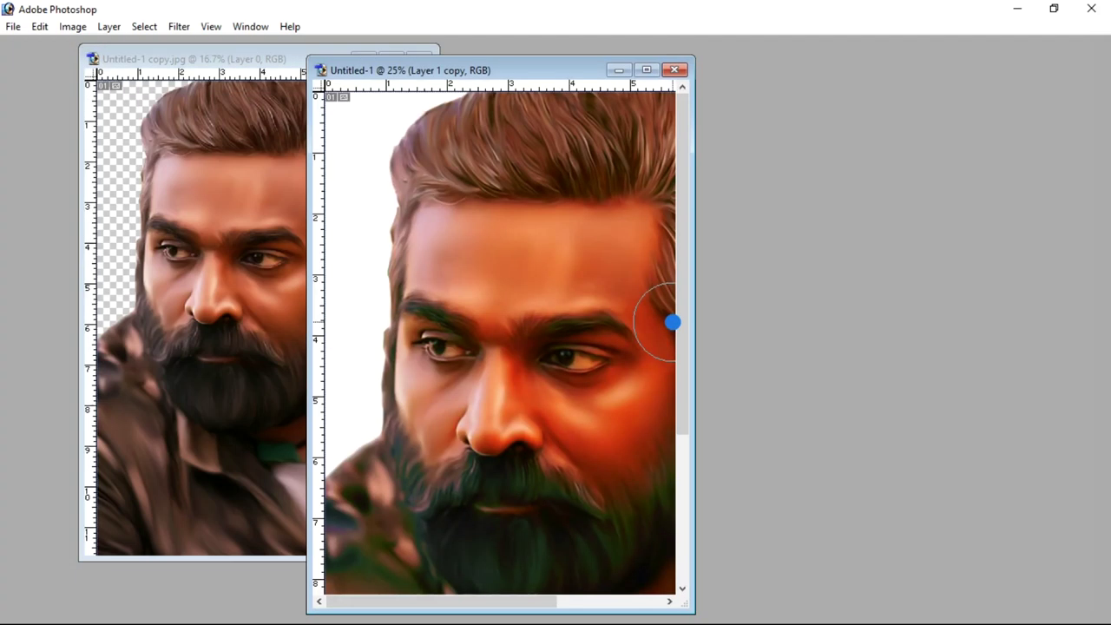
pyautogui.press('f')
pyautogui.press('Tab')
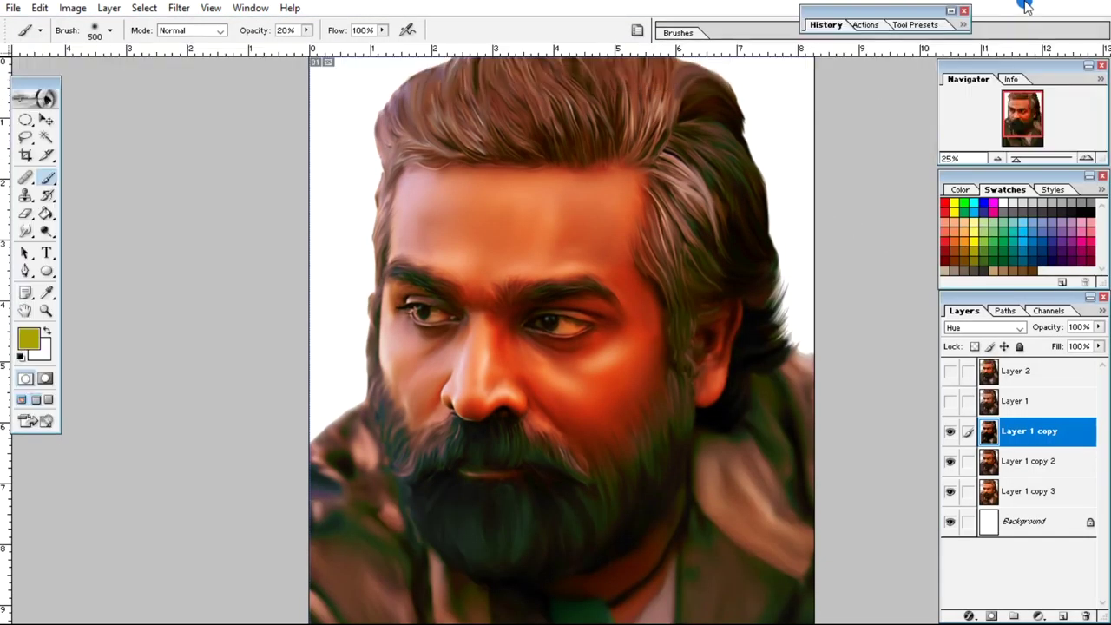
# Step: Return to the standard view with separate document windows and minimize Photoshop to the desktop
pyautogui.press('f')
pyautogui.press('f')
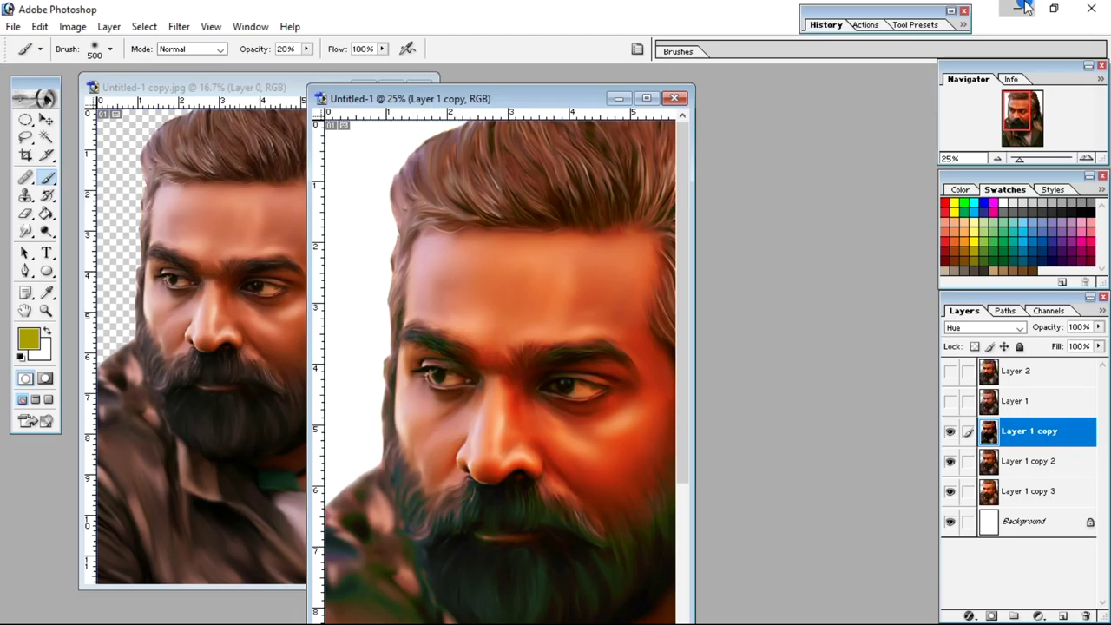
pyautogui.click(1025, 7)
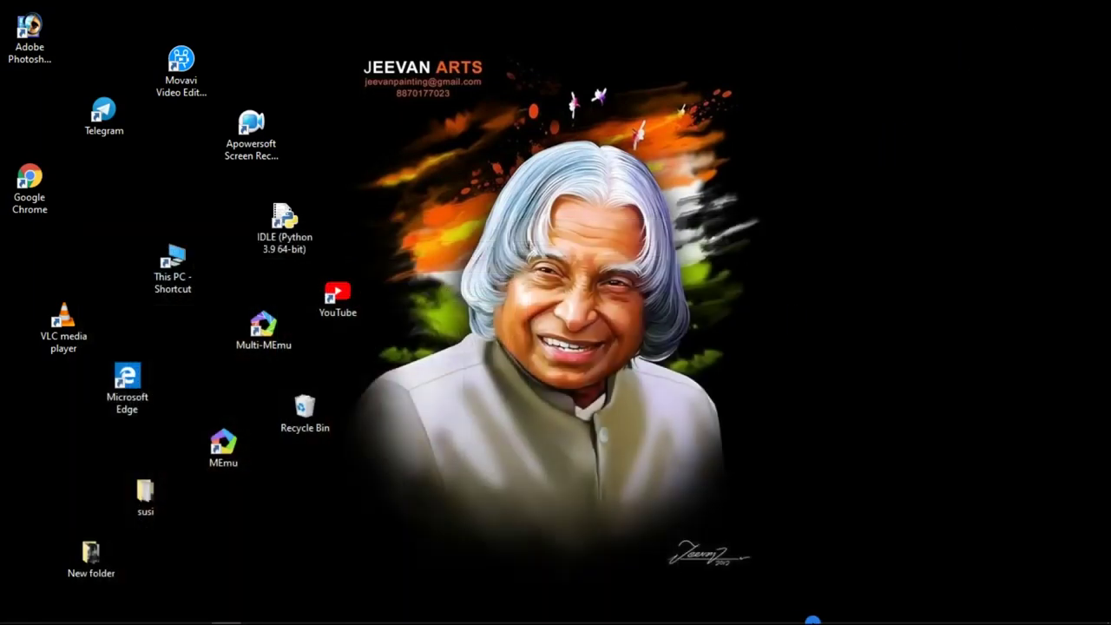